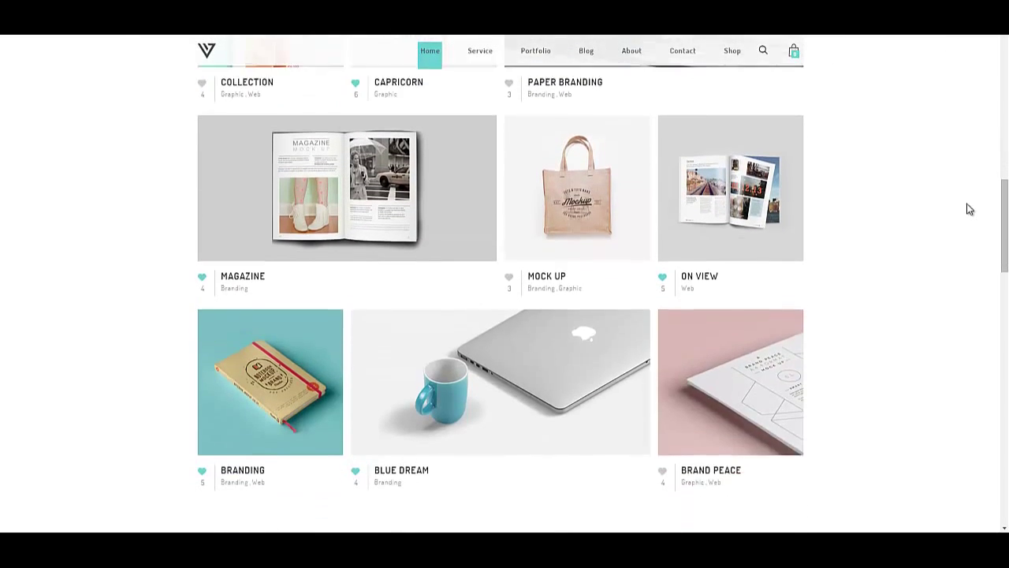
Scroll through the Vertex home page's portfolio and sections.
{"action": "scroll", "coordinate": [970, 209], "scroll_direction": "down", "scroll_amount": 7}
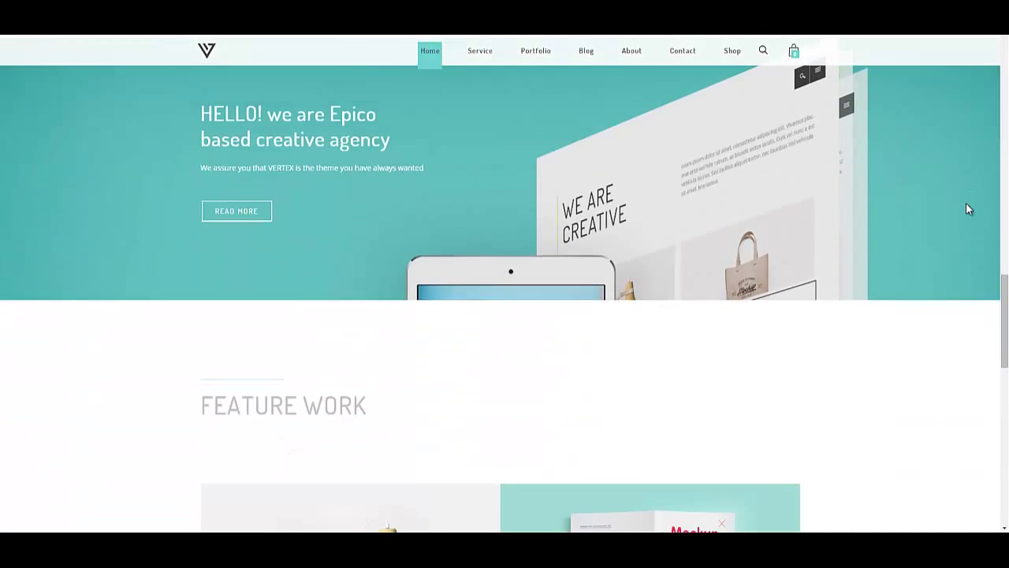
{"action": "scroll", "coordinate": [969, 209], "scroll_direction": "down", "scroll_amount": 5}
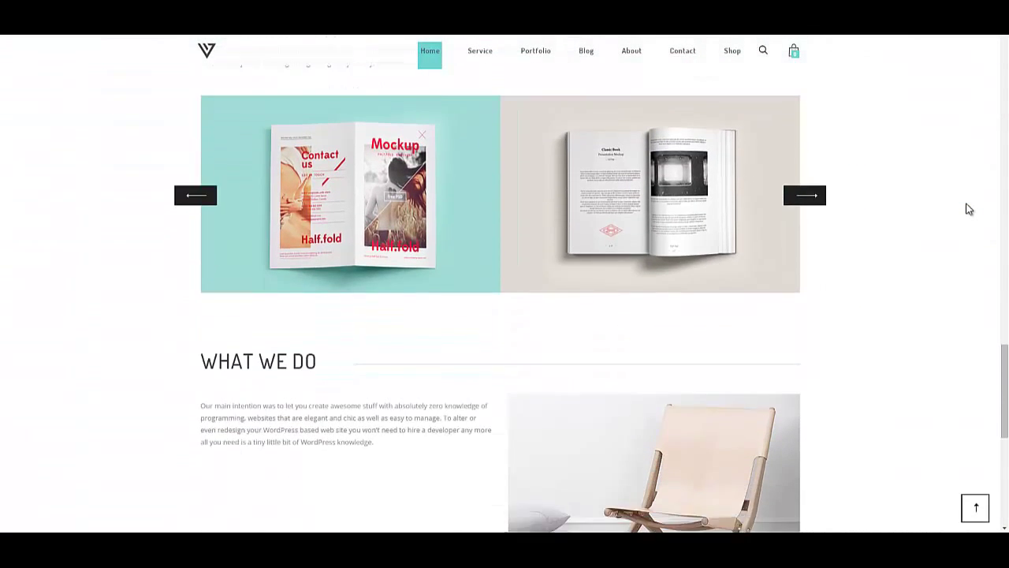
{"action": "scroll", "coordinate": [969, 209], "scroll_direction": "down", "scroll_amount": 4}
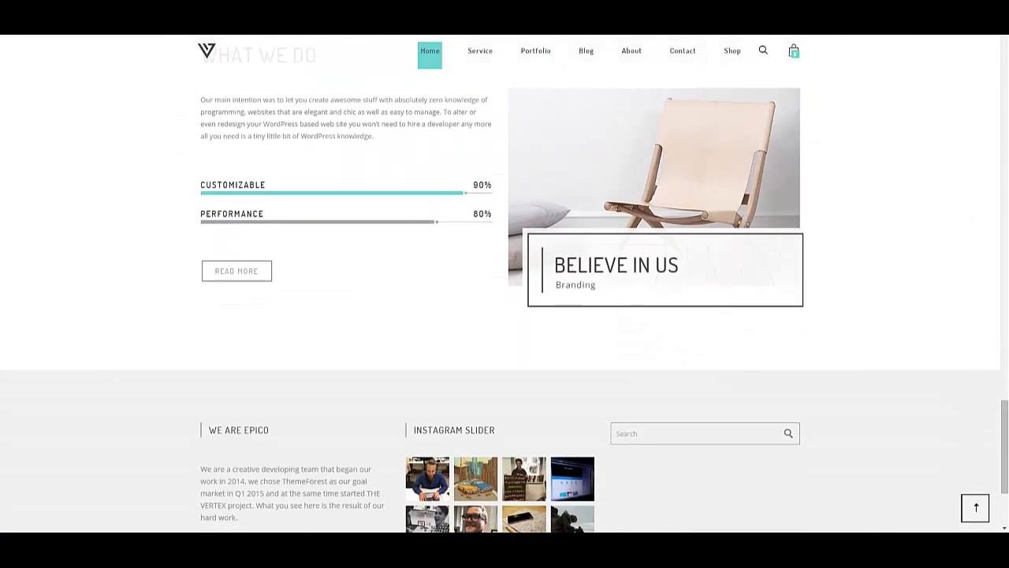
Go to the Service page and browse What We Do, the service cards and the Greate Flexibility banner.
{"action": "left_click", "coordinate": [487, 61]}
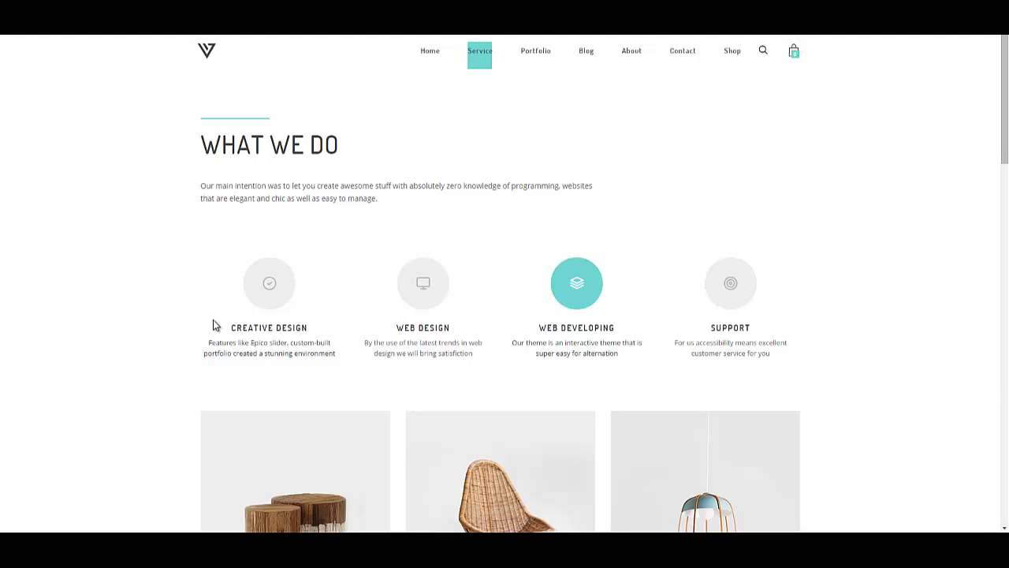
{"action": "scroll", "coordinate": [217, 326], "scroll_direction": "down", "scroll_amount": 5}
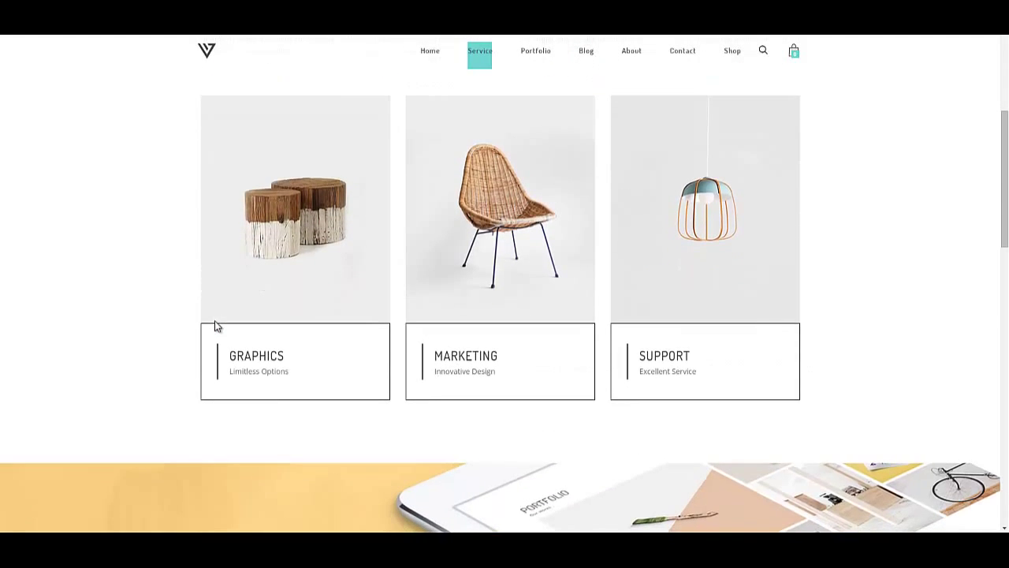
{"action": "scroll", "coordinate": [219, 326], "scroll_direction": "down", "scroll_amount": 3}
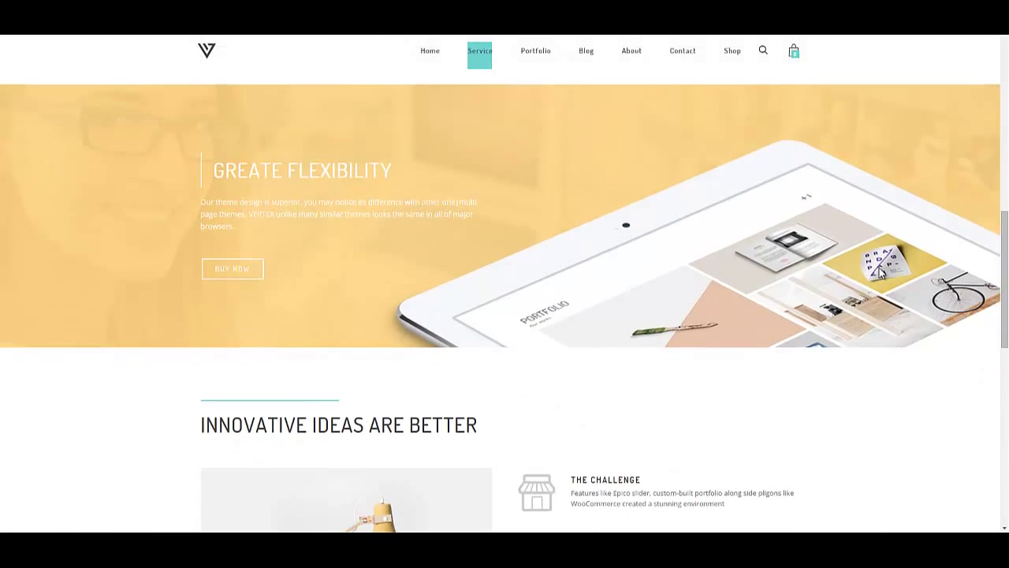
Browse the Portfolio page and the Contact page down to its footer, then load the Shop page.
{"action": "left_click", "coordinate": [547, 62]}
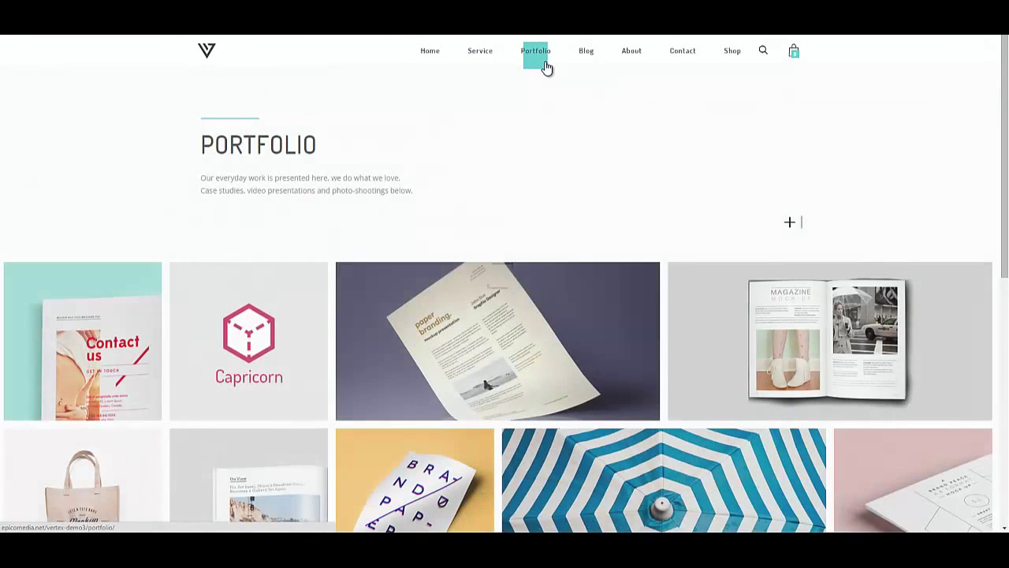
{"action": "scroll", "coordinate": [672, 226], "scroll_direction": "down", "scroll_amount": 3}
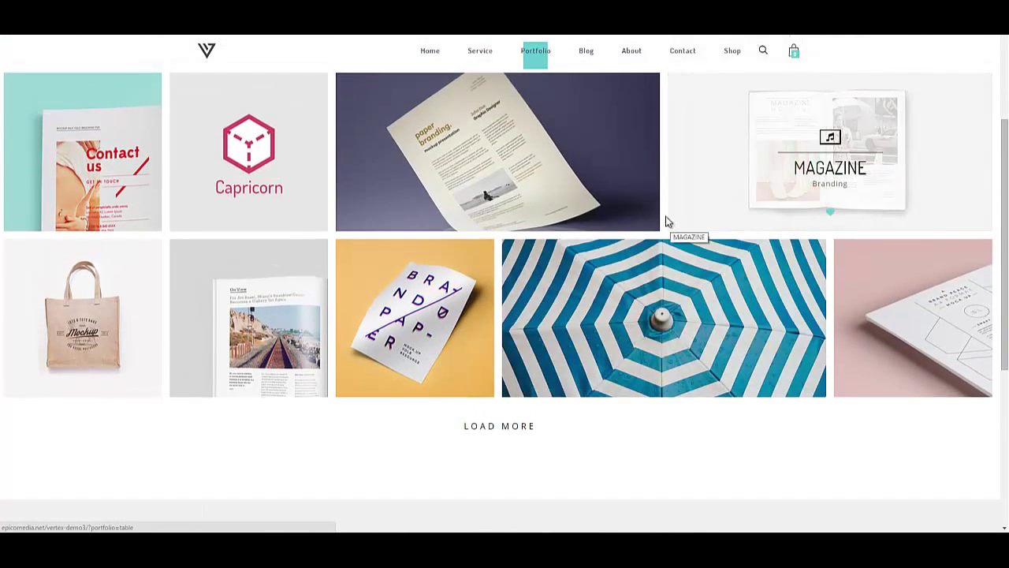
{"action": "left_click", "coordinate": [689, 58]}
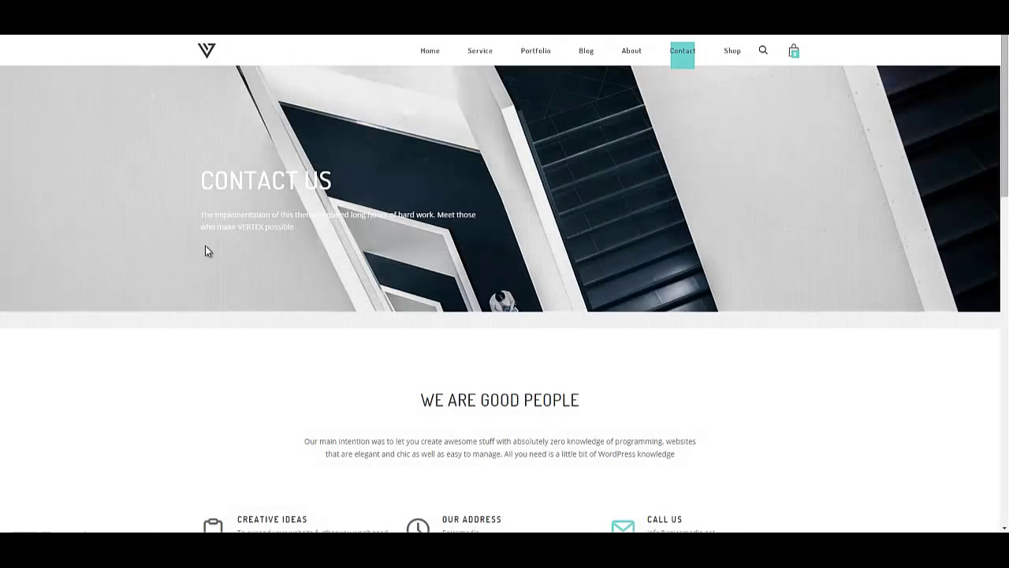
{"action": "scroll", "coordinate": [528, 454], "scroll_direction": "down", "scroll_amount": 5}
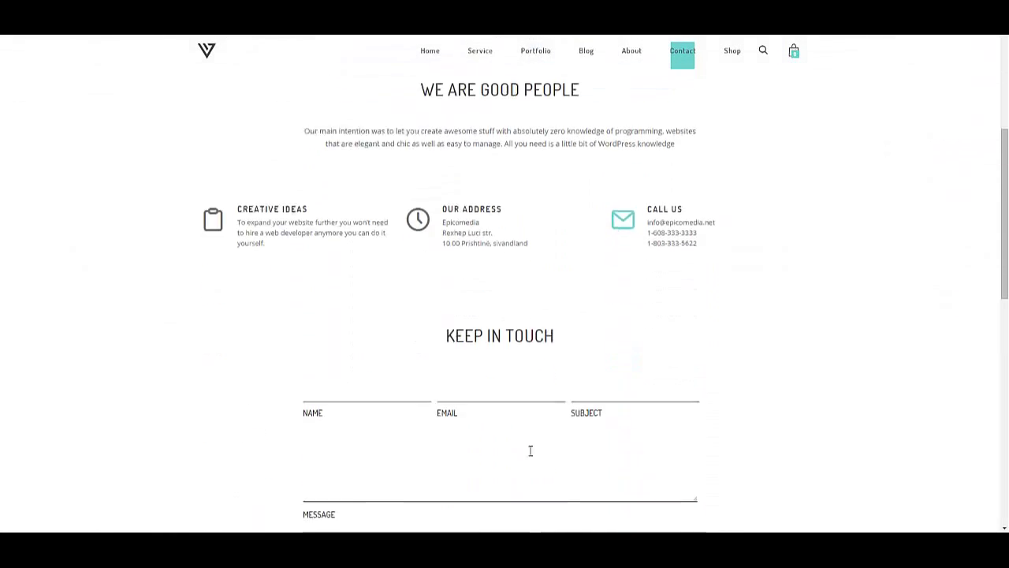
{"action": "scroll", "coordinate": [528, 455], "scroll_direction": "down", "scroll_amount": 2}
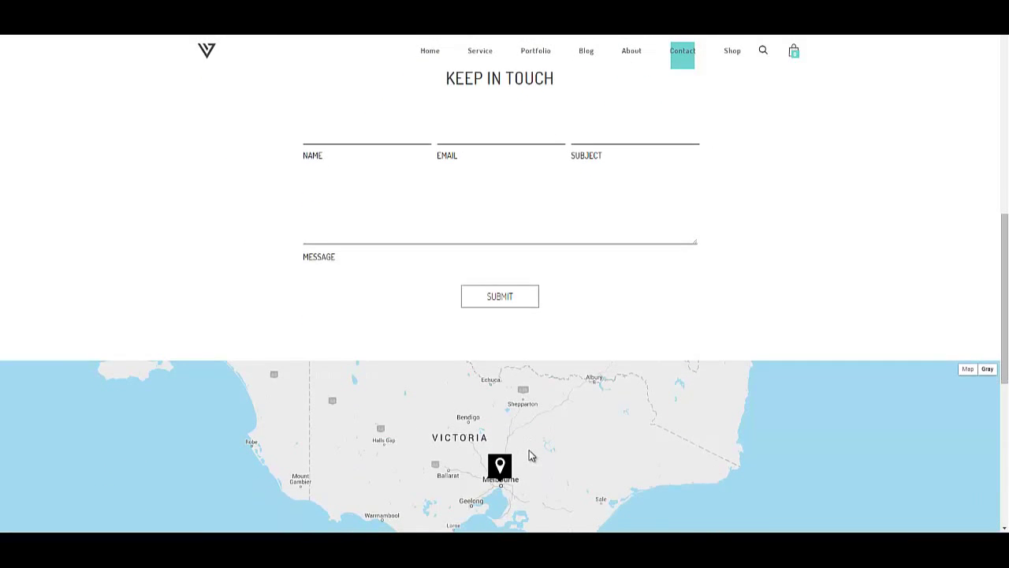
{"action": "scroll", "coordinate": [529, 454], "scroll_direction": "down", "scroll_amount": 5}
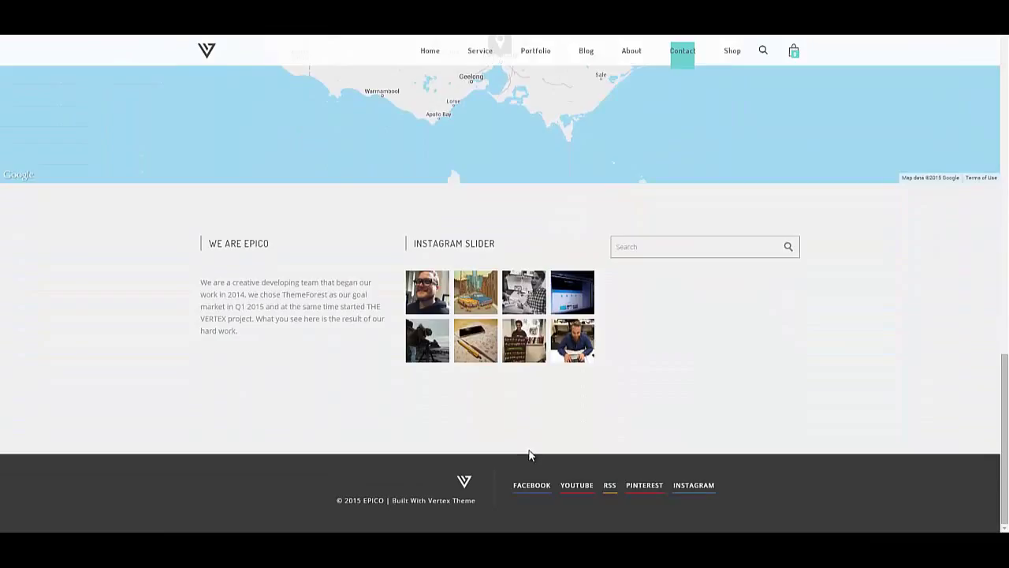
{"action": "scroll", "coordinate": [528, 454], "scroll_direction": "up", "scroll_amount": 1}
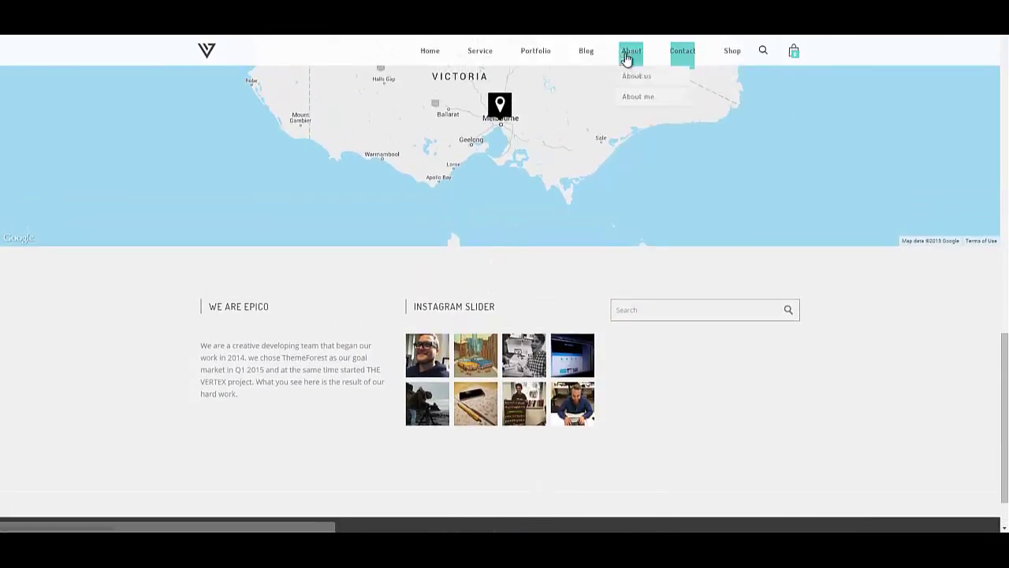
{"action": "left_click", "coordinate": [732, 56]}
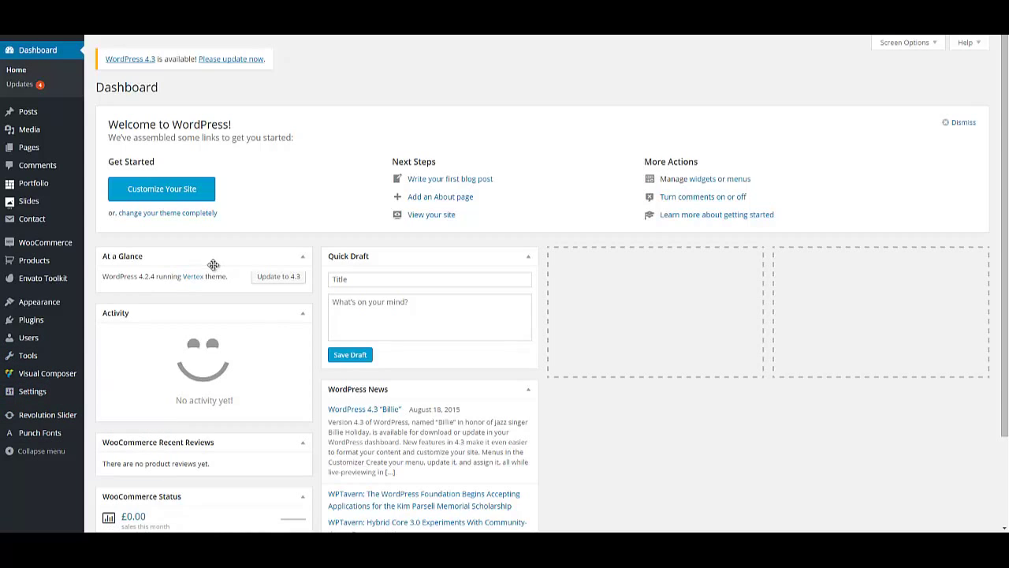
Create a page titled 'MainPage' with the Main Page template and publish it.
{"action": "mouse_move", "coordinate": [32, 153]}
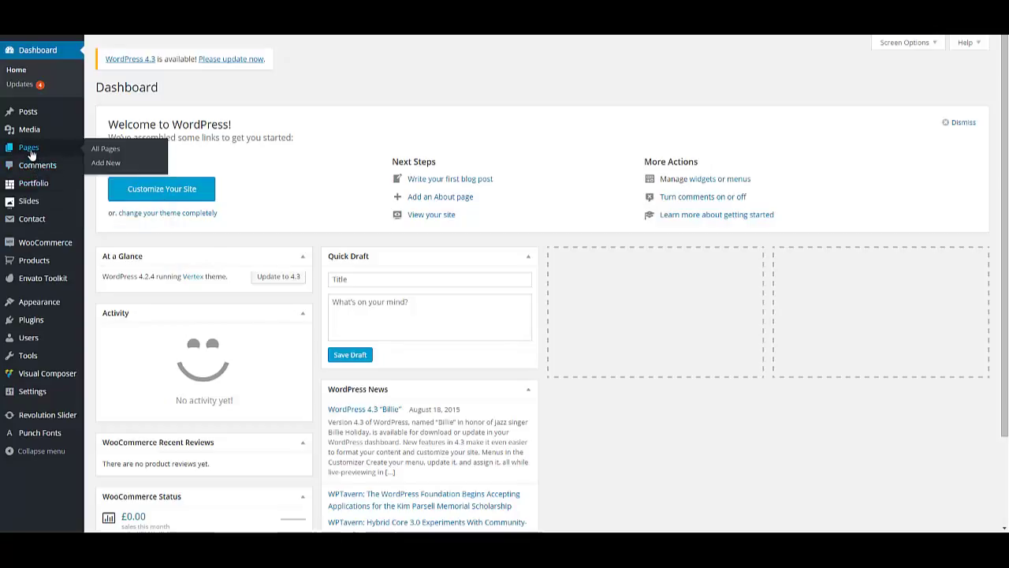
{"action": "left_click", "coordinate": [98, 163]}
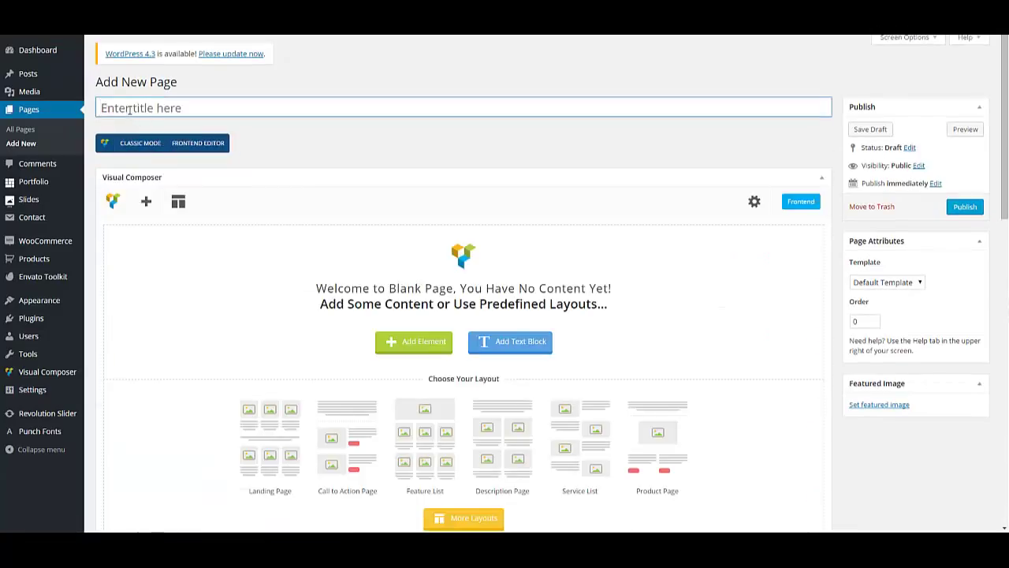
{"action": "type", "text": "MainPage"}
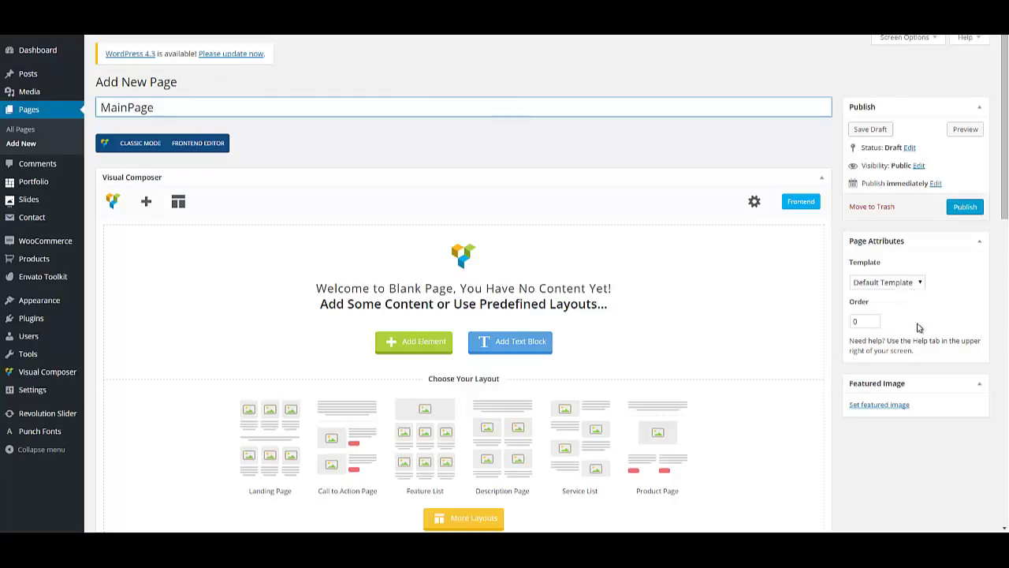
{"action": "left_click", "coordinate": [894, 284]}
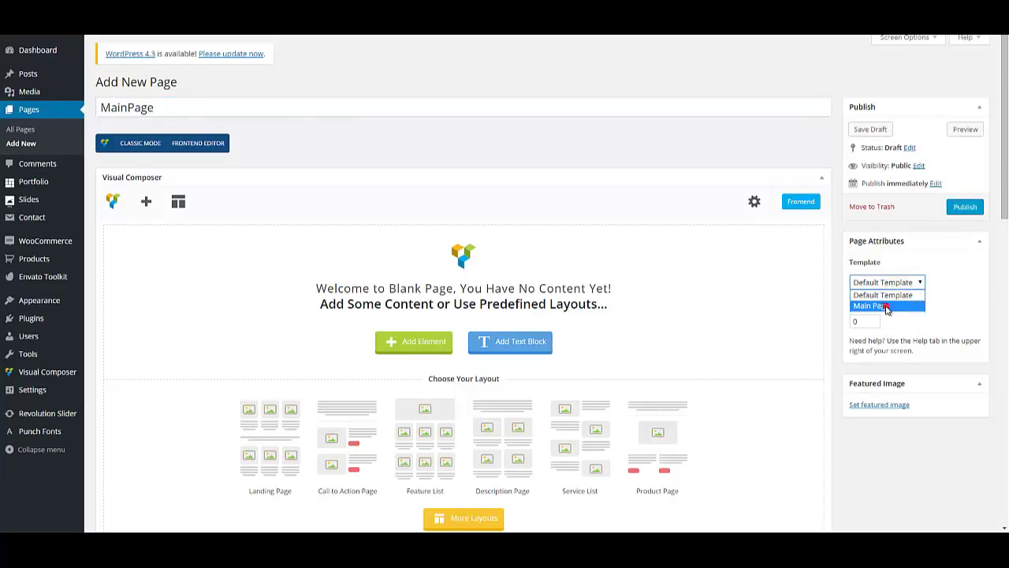
{"action": "left_click", "coordinate": [882, 306]}
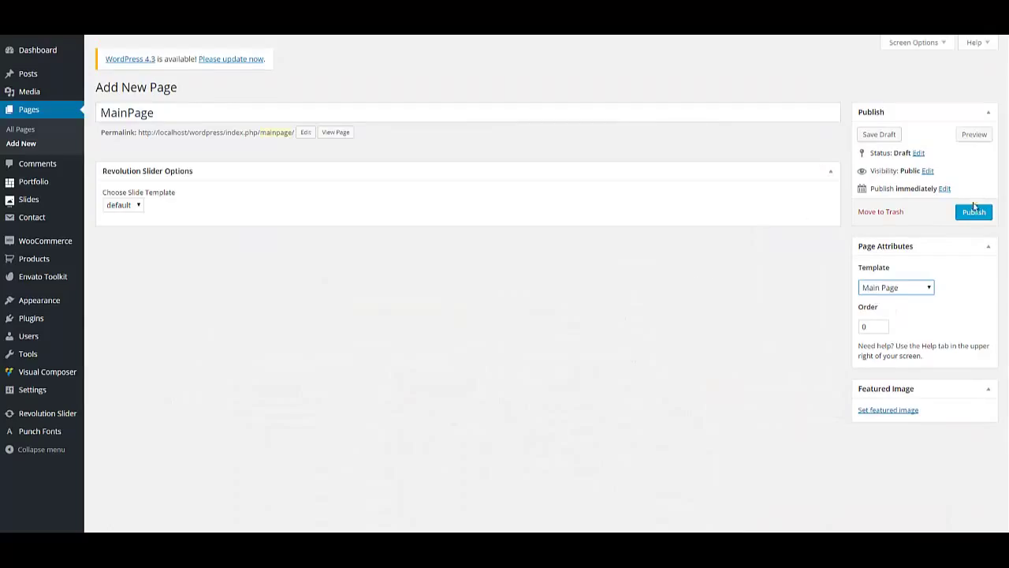
{"action": "left_click", "coordinate": [975, 212]}
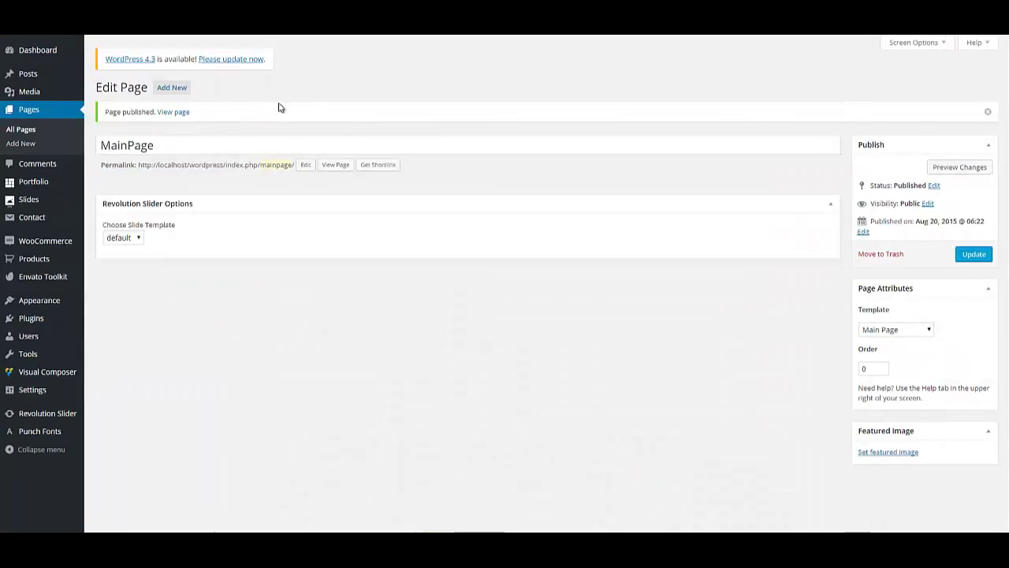
Start another new page titled 'Blog'.
{"action": "left_click", "coordinate": [181, 89]}
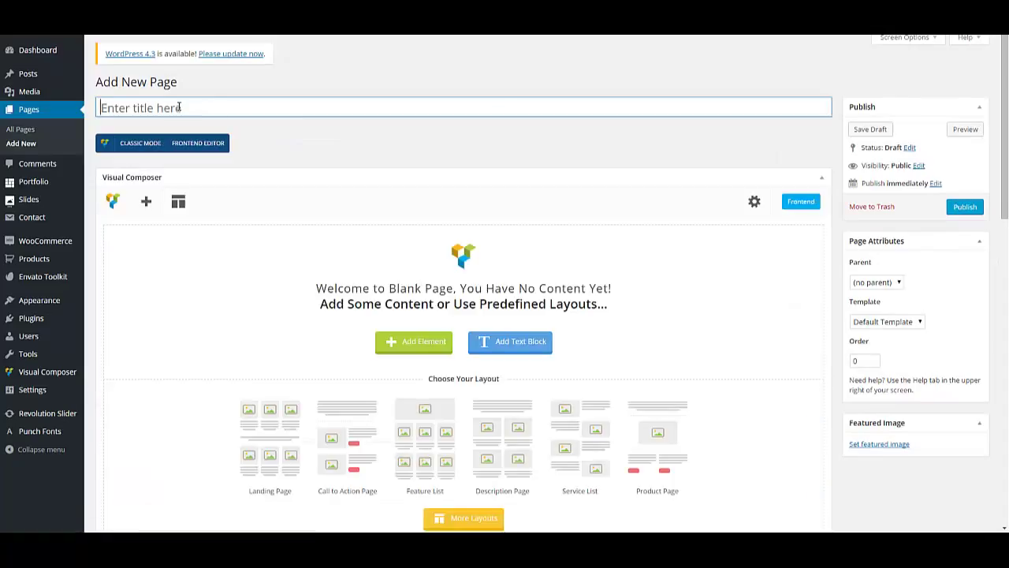
{"action": "left_click", "coordinate": [170, 111]}
{"action": "type", "text": "Blog"}
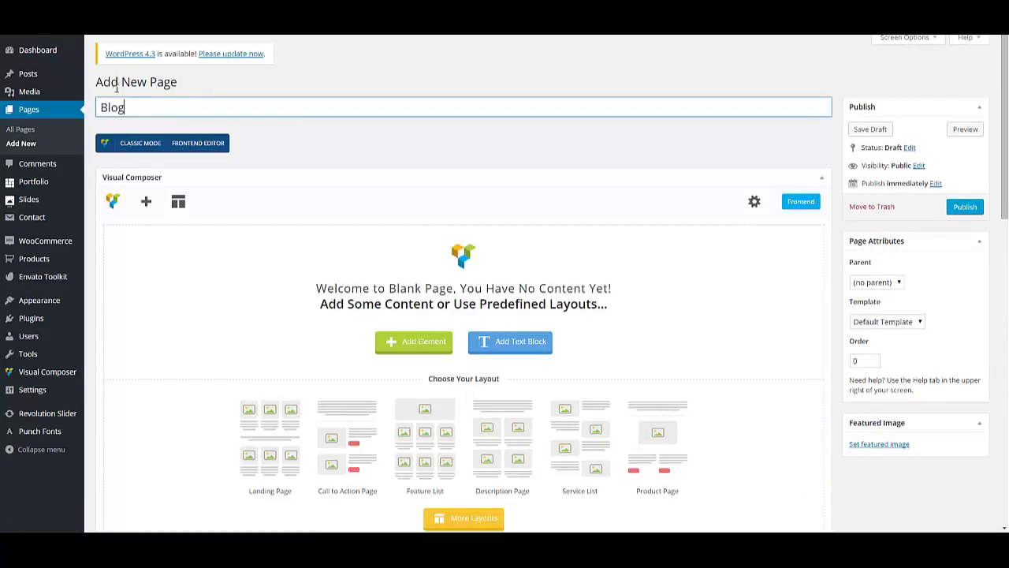
{"action": "scroll", "coordinate": [473, 169], "scroll_direction": "down", "scroll_amount": 3}
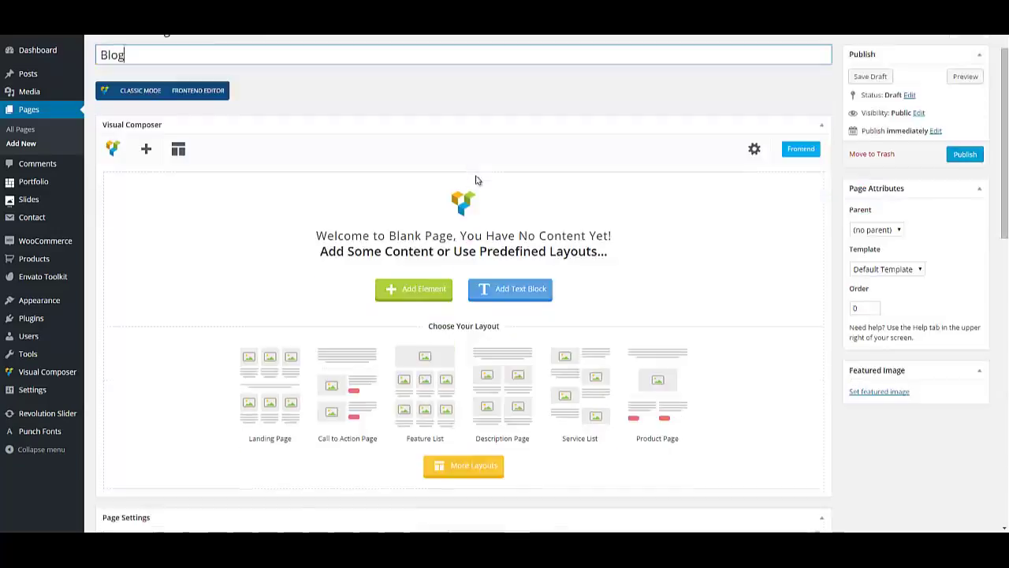
{"action": "scroll", "coordinate": [465, 190], "scroll_direction": "down", "scroll_amount": 1}
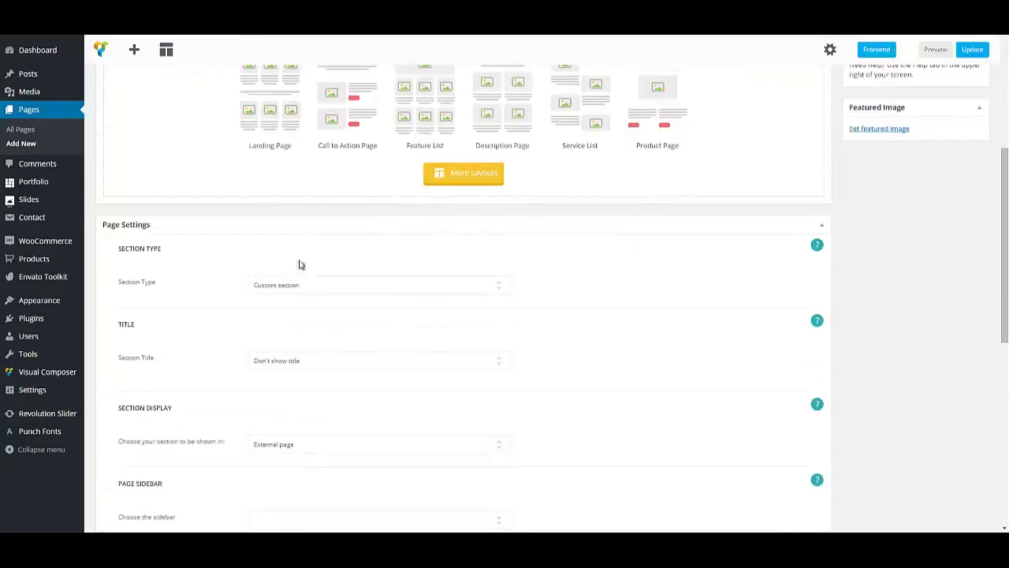
Make it a Blog section with External page display and Classic Blog type, then publish it.
{"action": "left_click", "coordinate": [282, 289]}
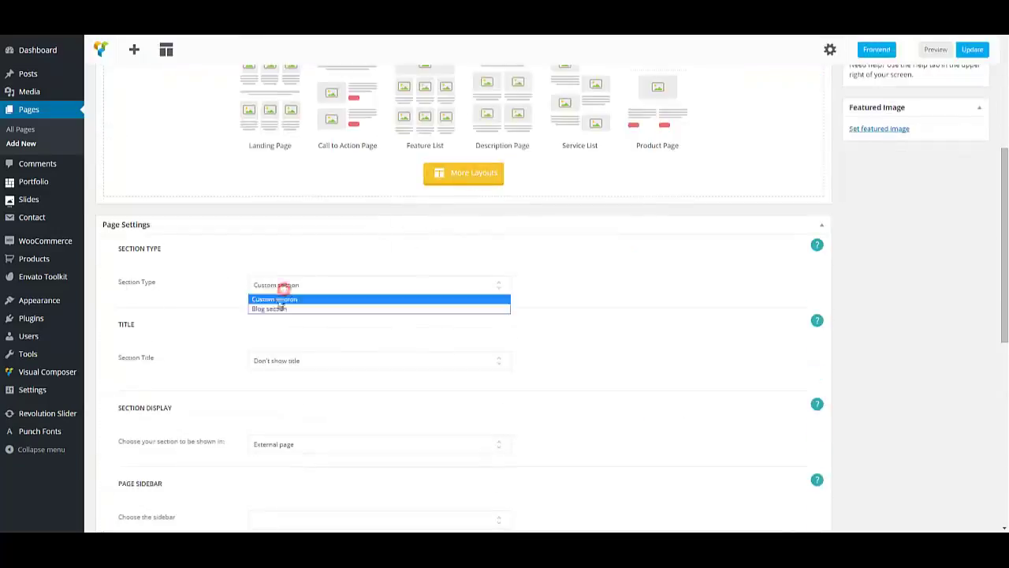
{"action": "left_click", "coordinate": [270, 309]}
{"action": "scroll", "coordinate": [247, 307], "scroll_direction": "down", "scroll_amount": 4}
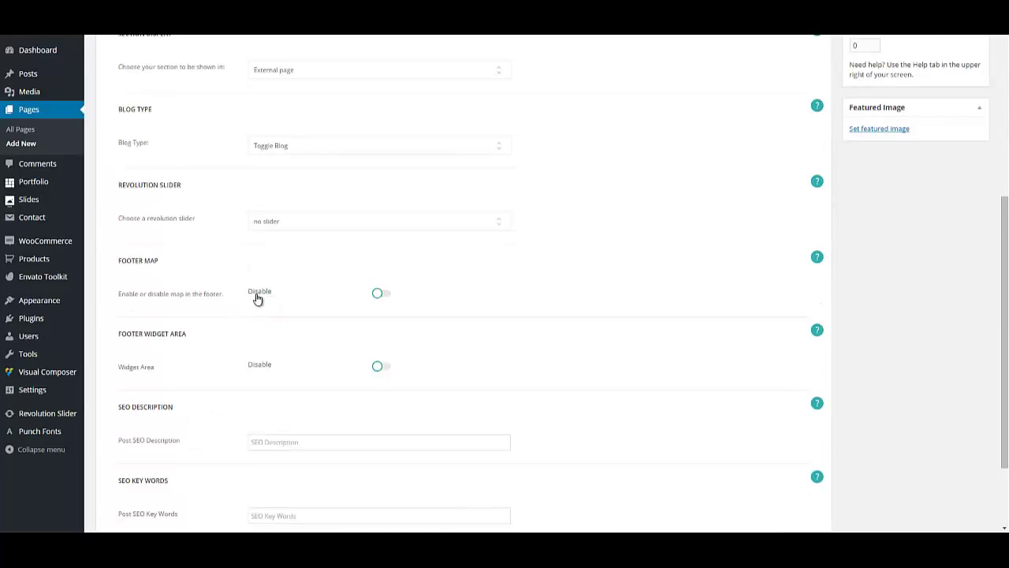
{"action": "scroll", "coordinate": [257, 296], "scroll_direction": "down", "scroll_amount": 1}
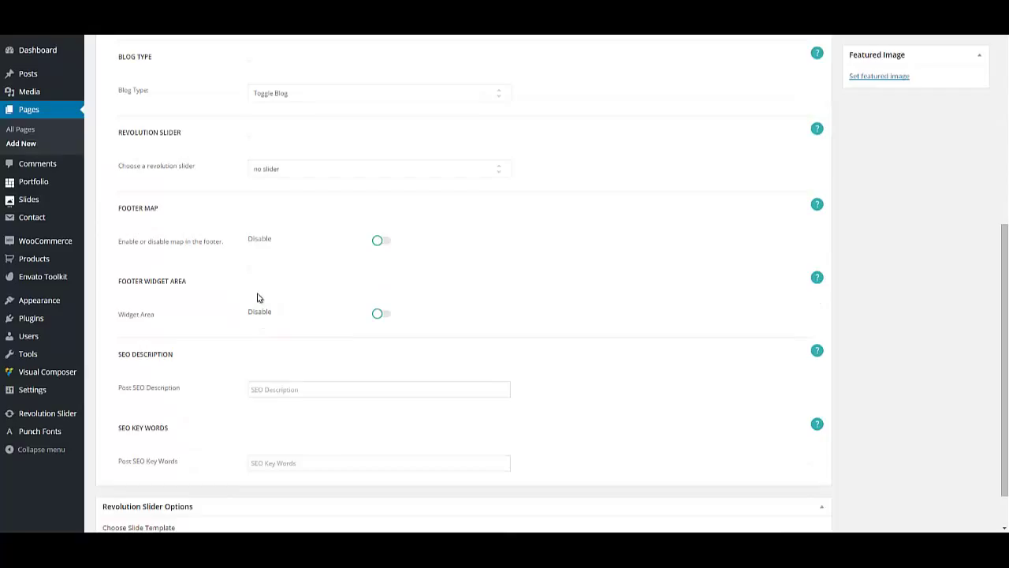
{"action": "scroll", "coordinate": [257, 297], "scroll_direction": "up", "scroll_amount": 1}
{"action": "scroll", "coordinate": [184, 209], "scroll_direction": "up", "scroll_amount": 1}
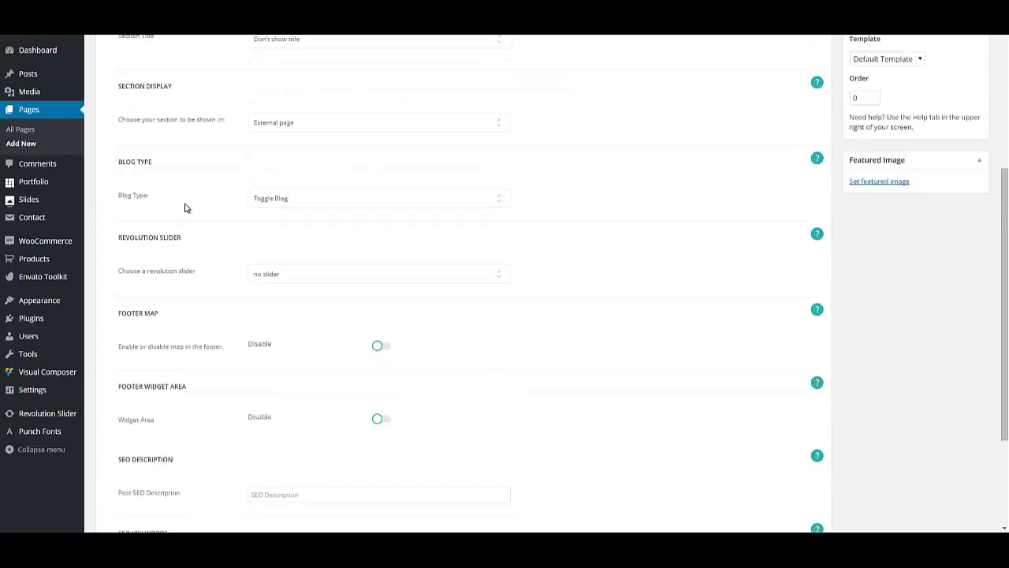
{"action": "left_click", "coordinate": [298, 130]}
{"action": "left_click", "coordinate": [288, 147]}
{"action": "left_click", "coordinate": [310, 203]}
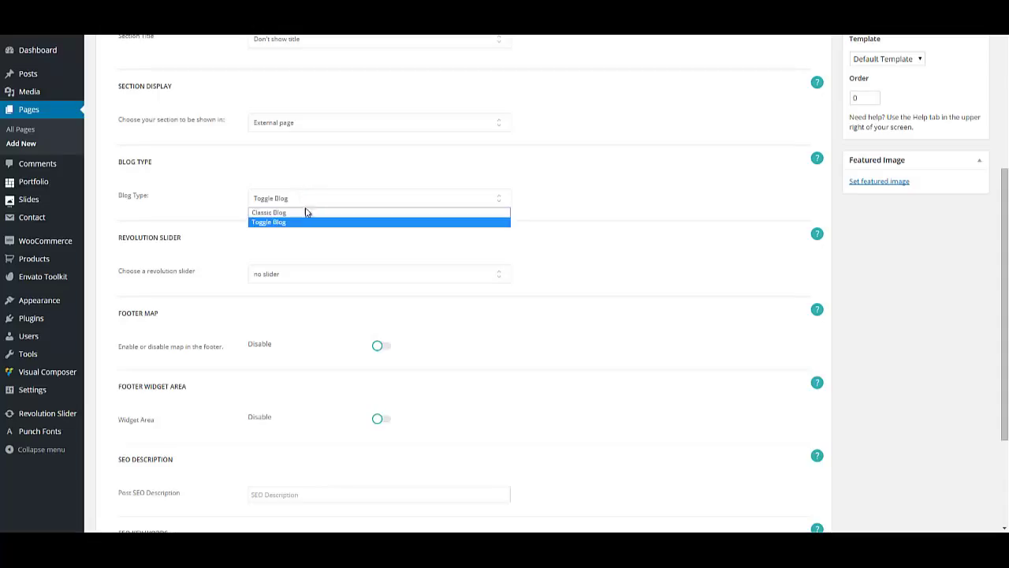
{"action": "left_click", "coordinate": [307, 213]}
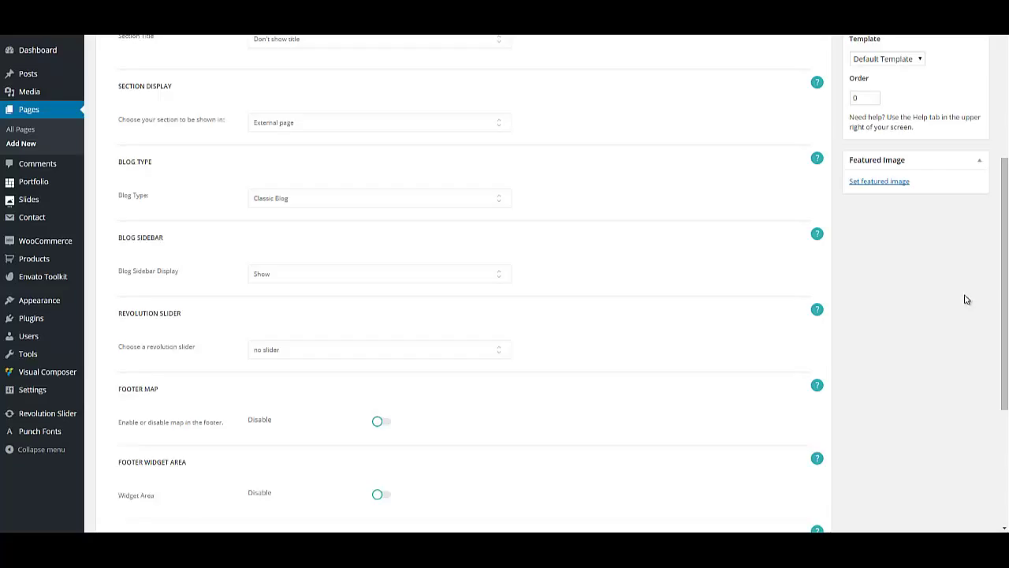
{"action": "scroll", "coordinate": [962, 292], "scroll_direction": "up", "scroll_amount": 3}
{"action": "left_click", "coordinate": [965, 153]}
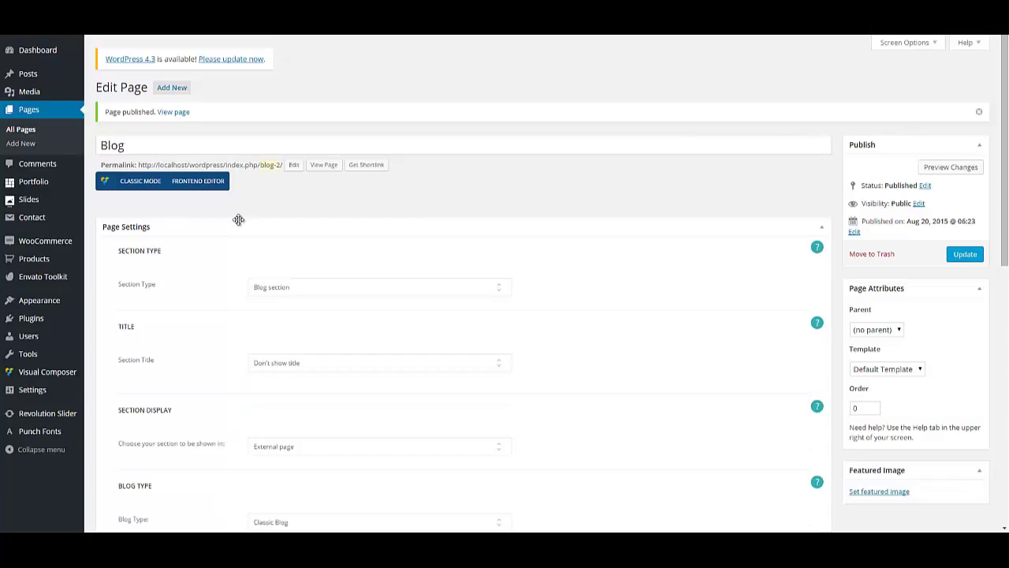
In Reading Settings, use a static front page: MainPage as front page, Blog as posts page, and save.
{"action": "mouse_move", "coordinate": [69, 399]}
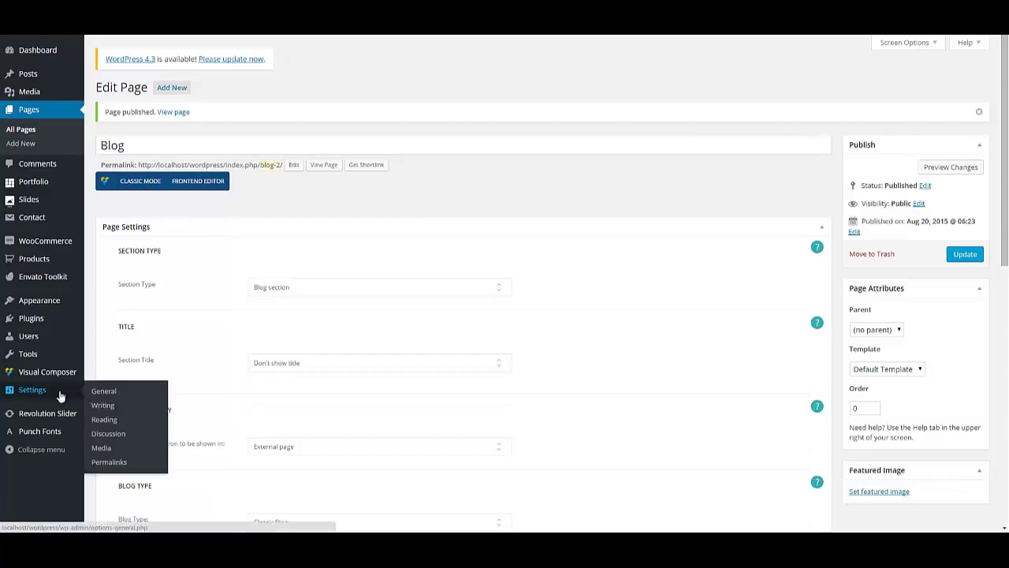
{"action": "left_click", "coordinate": [107, 420]}
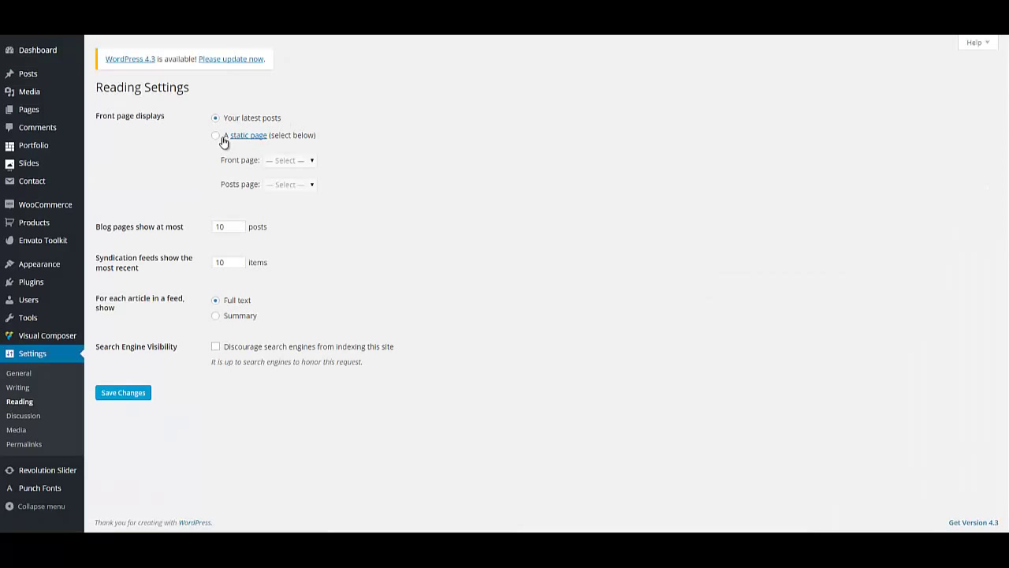
{"action": "left_click", "coordinate": [218, 136]}
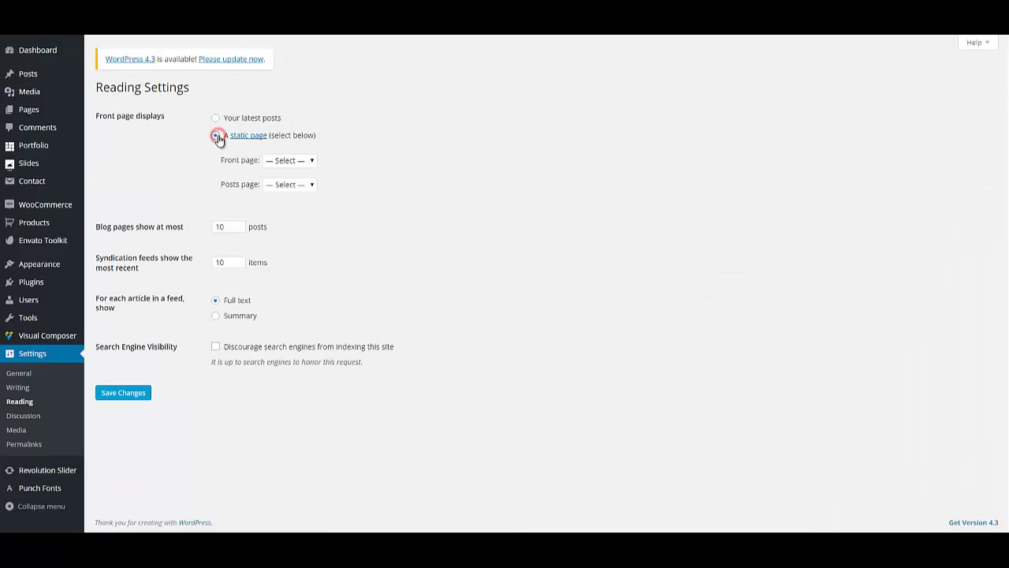
{"action": "left_click", "coordinate": [299, 164]}
{"action": "left_click", "coordinate": [282, 195]}
{"action": "left_click", "coordinate": [281, 188]}
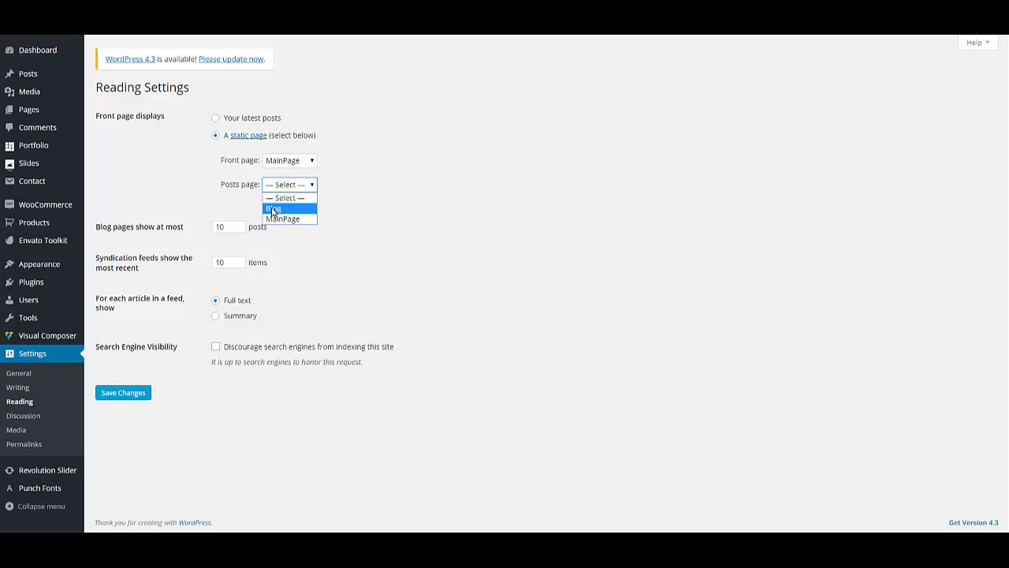
{"action": "left_click", "coordinate": [272, 209]}
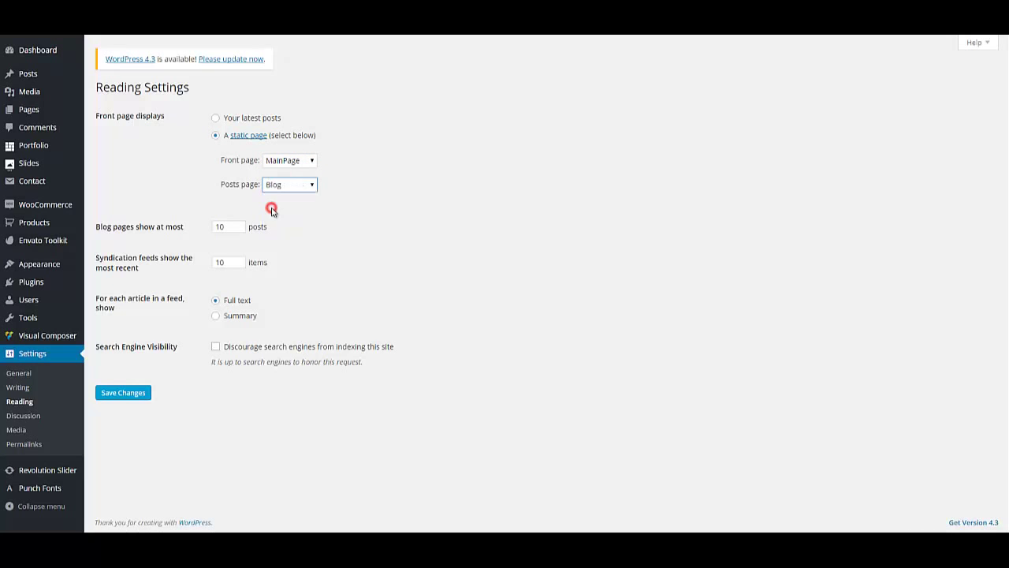
{"action": "left_click", "coordinate": [130, 397]}
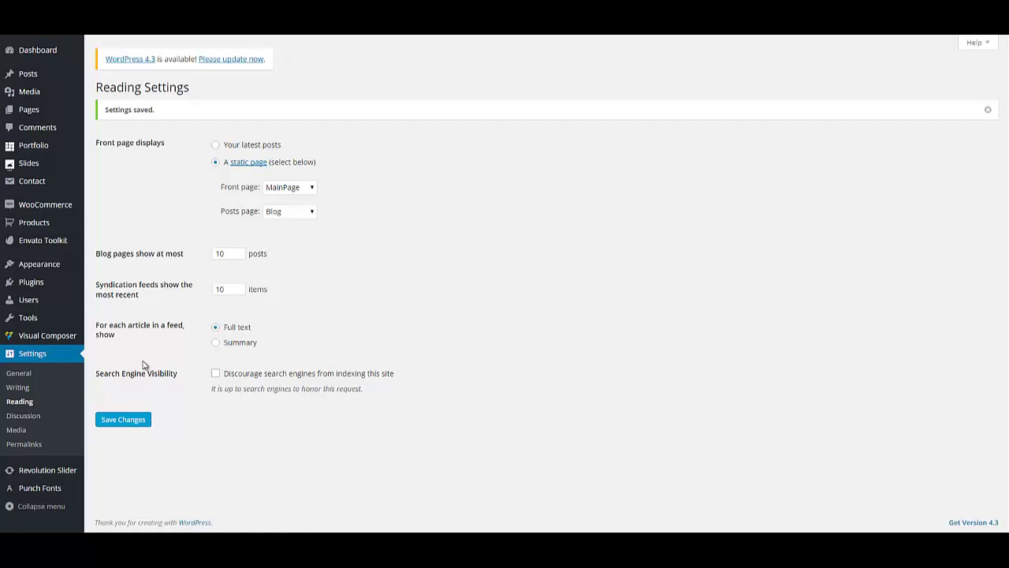
Start a new page named 'Home' and bring up the Visual Composer Add Element chooser.
{"action": "mouse_move", "coordinate": [68, 110]}
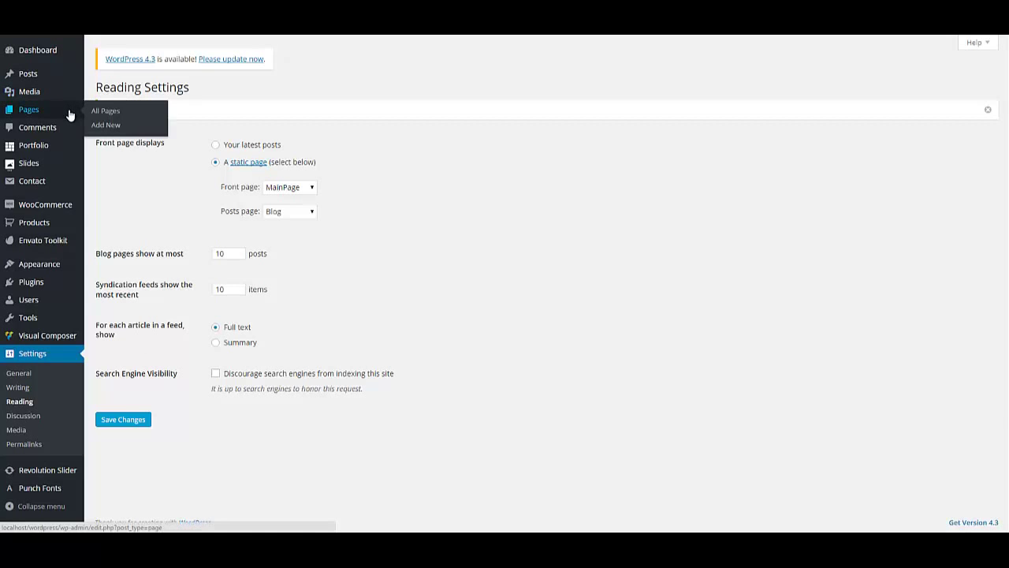
{"action": "left_click", "coordinate": [107, 126]}
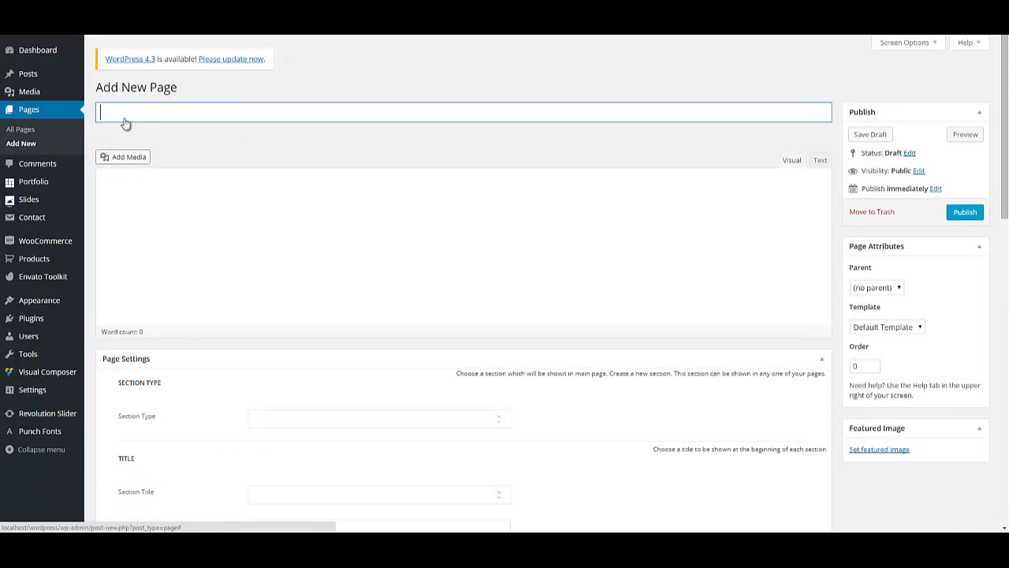
{"action": "left_click", "coordinate": [124, 108]}
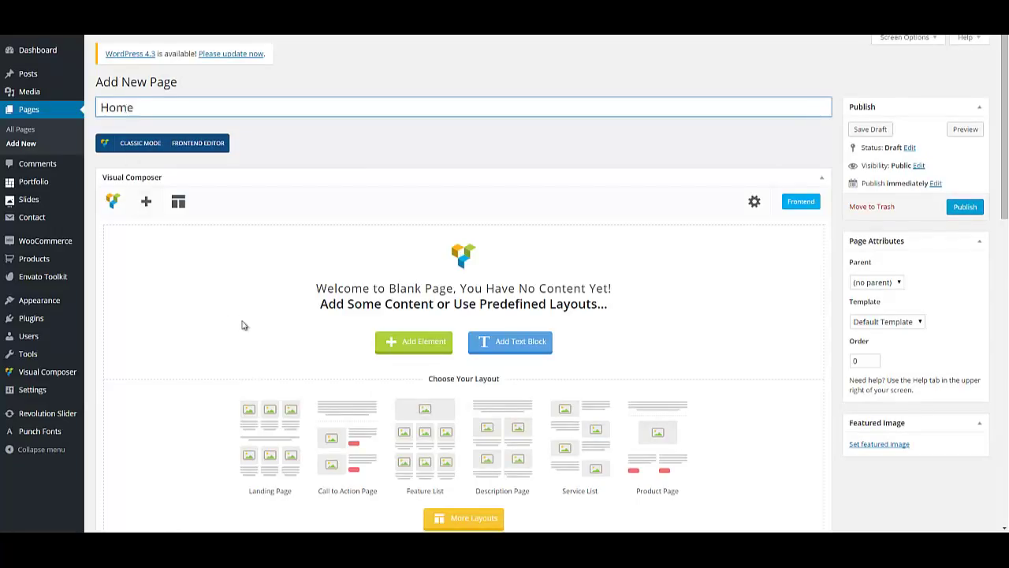
{"action": "left_click", "coordinate": [145, 202]}
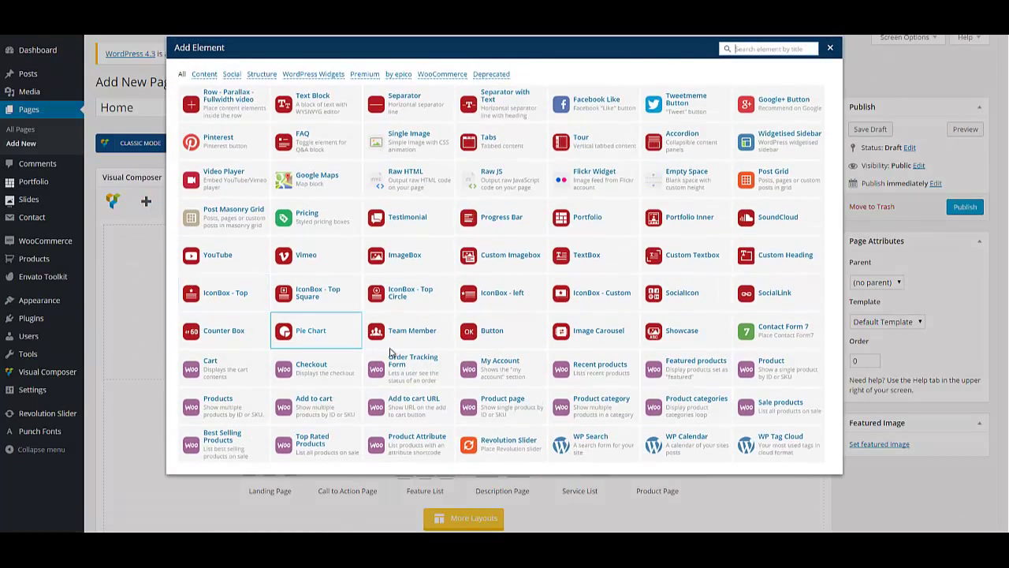
Add a Custom Imagebox element using the salt-flats photo as its image.
{"action": "left_click", "coordinate": [507, 251]}
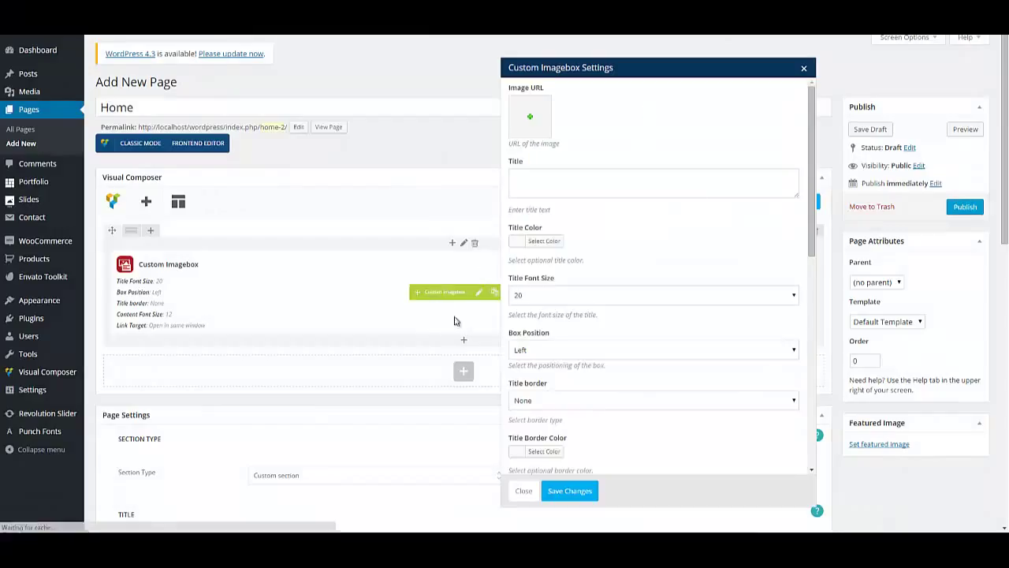
{"action": "left_click", "coordinate": [528, 119]}
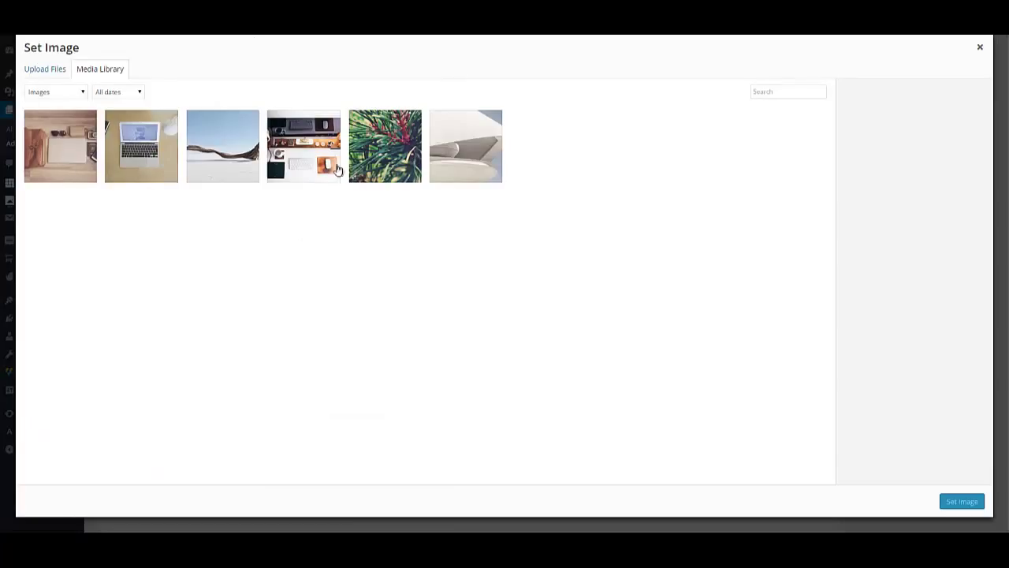
{"action": "left_click", "coordinate": [39, 69]}
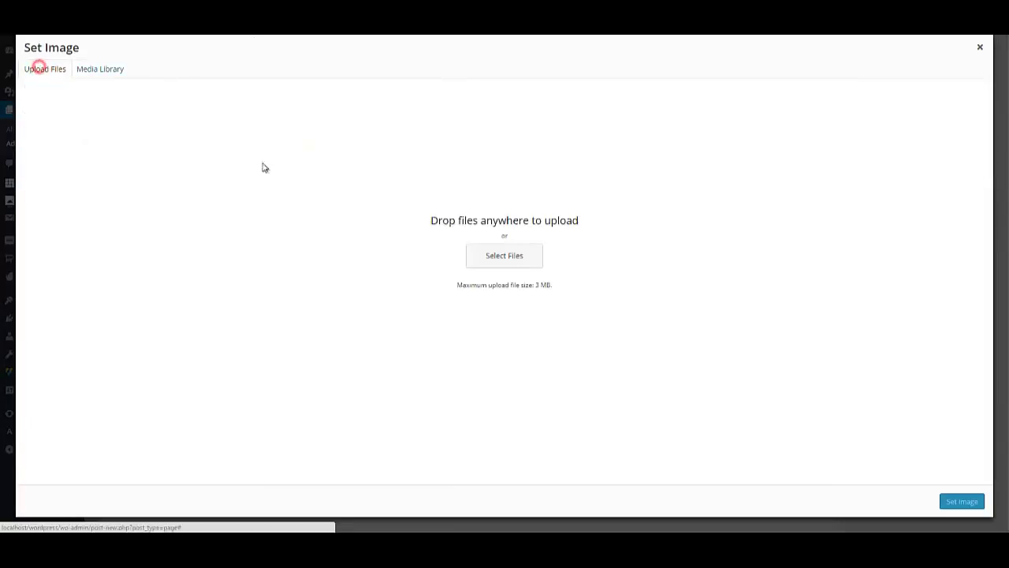
{"action": "left_click", "coordinate": [93, 72]}
{"action": "left_click", "coordinate": [242, 164]}
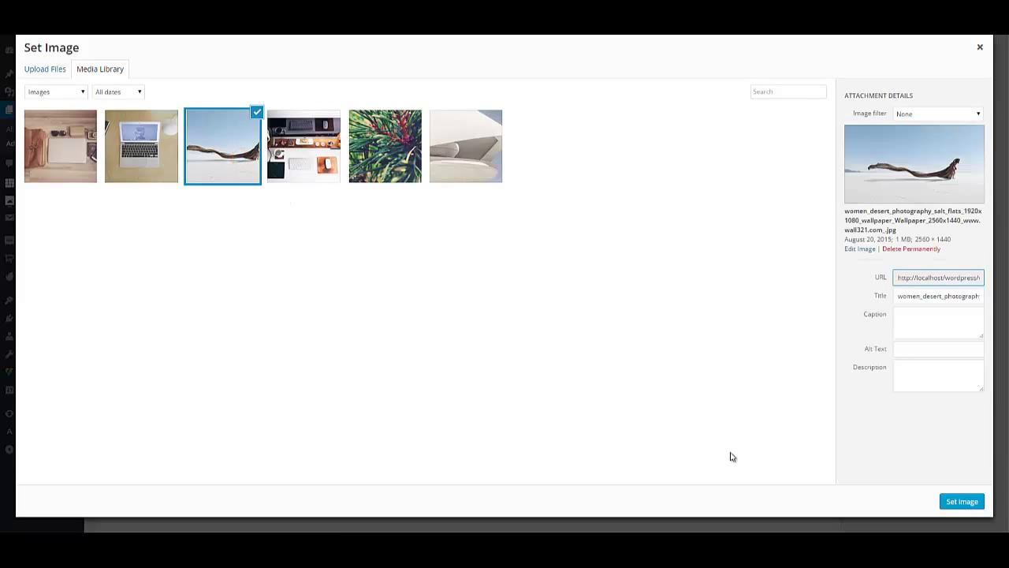
{"action": "left_click", "coordinate": [957, 504]}
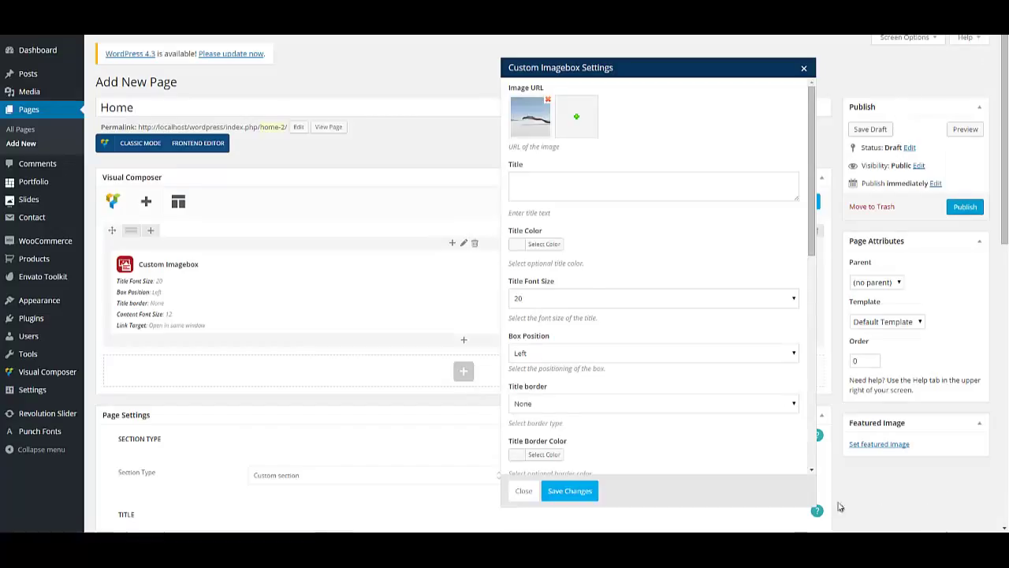
Copy 'BRANDING IDENTITY' from the notes and paste it as the imagebox title.
{"action": "left_click", "coordinate": [654, 189]}
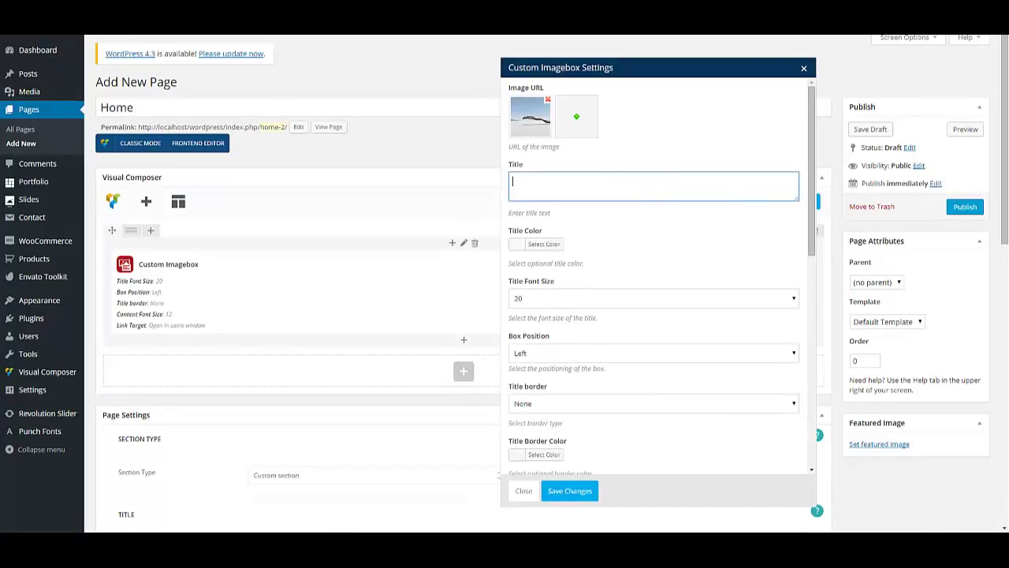
{"action": "key", "text": "alt+Tab"}
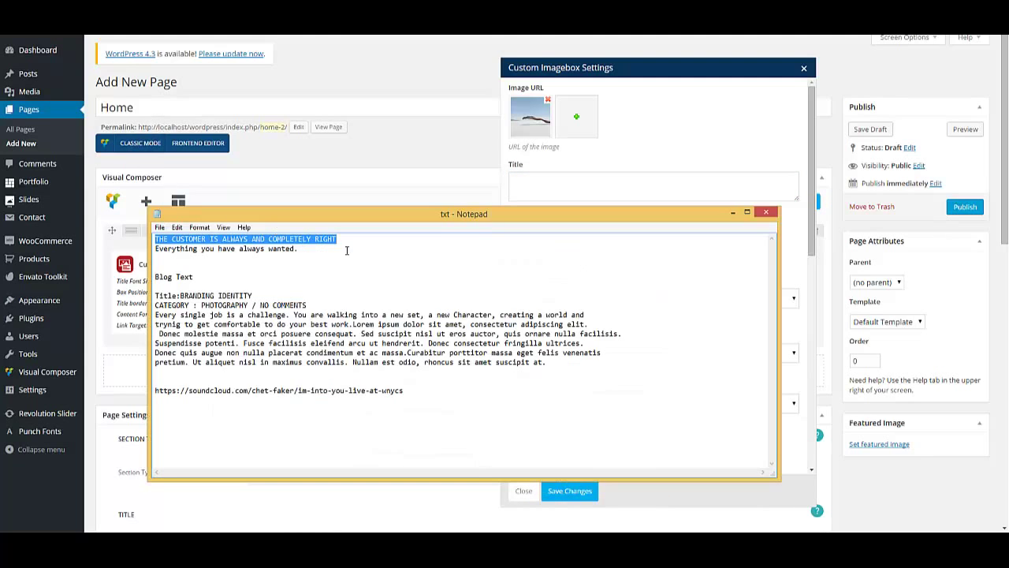
{"action": "left_click_drag", "start_coordinate": [256, 294], "coordinate": [182, 296]}
{"action": "right_click", "coordinate": [182, 295]}
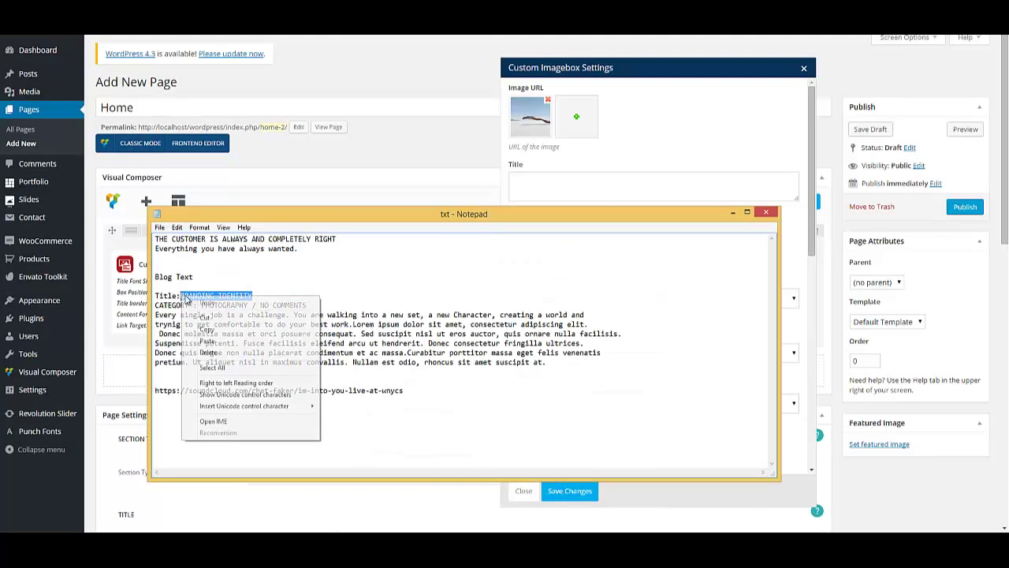
{"action": "left_click", "coordinate": [215, 328]}
{"action": "left_click", "coordinate": [656, 193]}
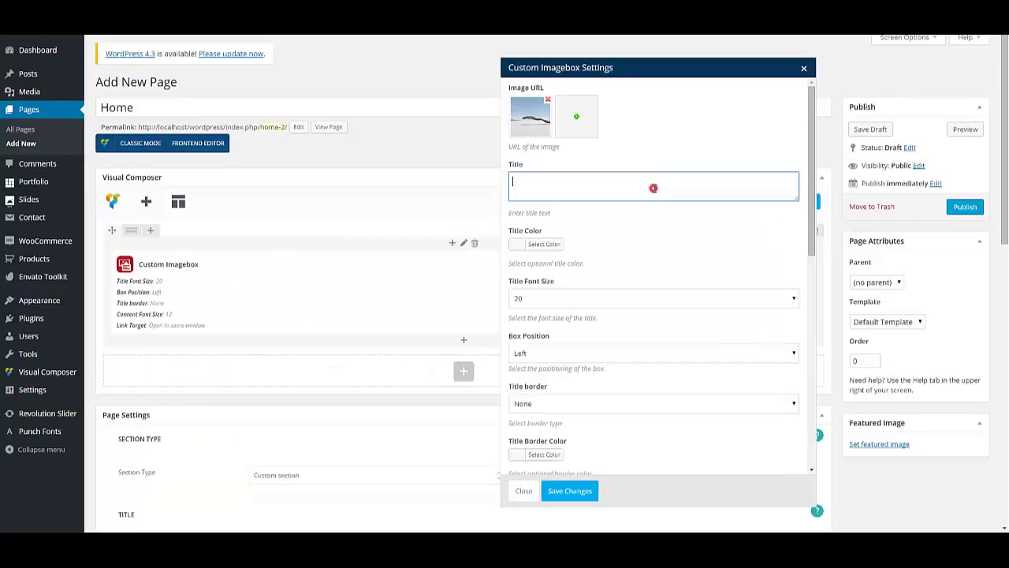
{"action": "right_click", "coordinate": [613, 195]}
{"action": "left_click", "coordinate": [644, 260]}
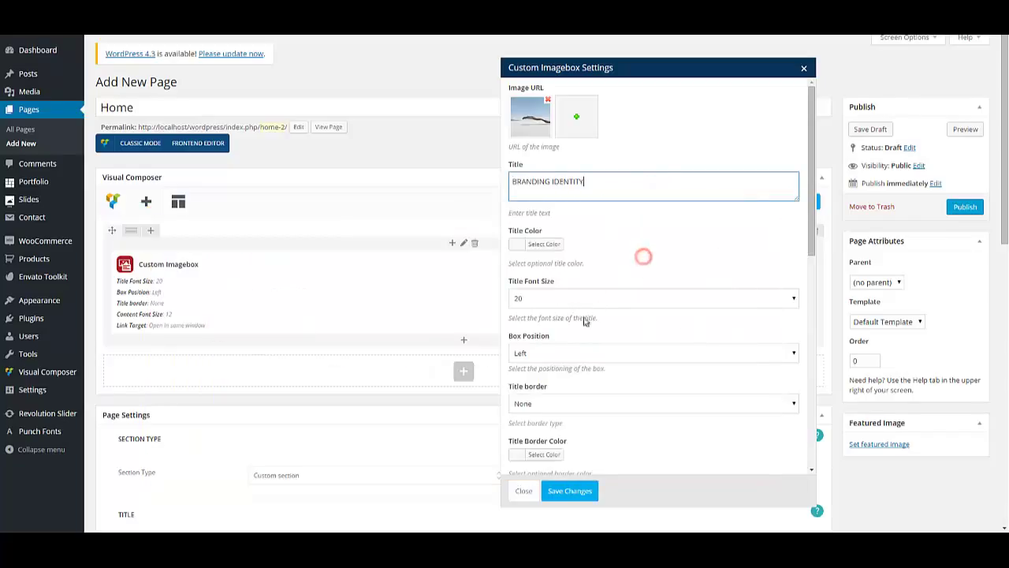
Set the title colour to #444444 and the title font size to 40.
{"action": "left_click", "coordinate": [538, 244]}
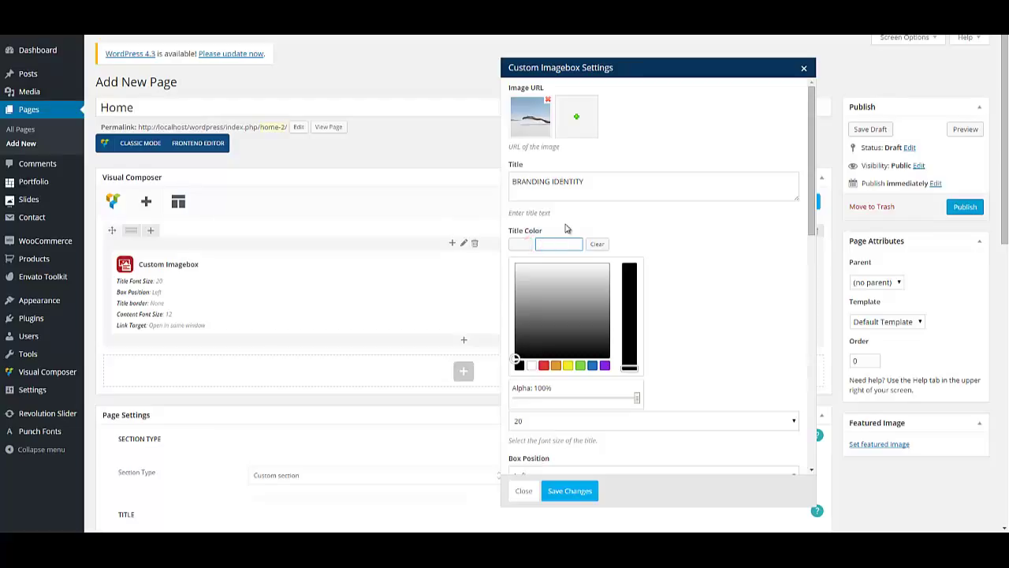
{"action": "type", "text": "#444444"}
{"action": "left_click", "coordinate": [640, 243]}
{"action": "left_click", "coordinate": [682, 256]}
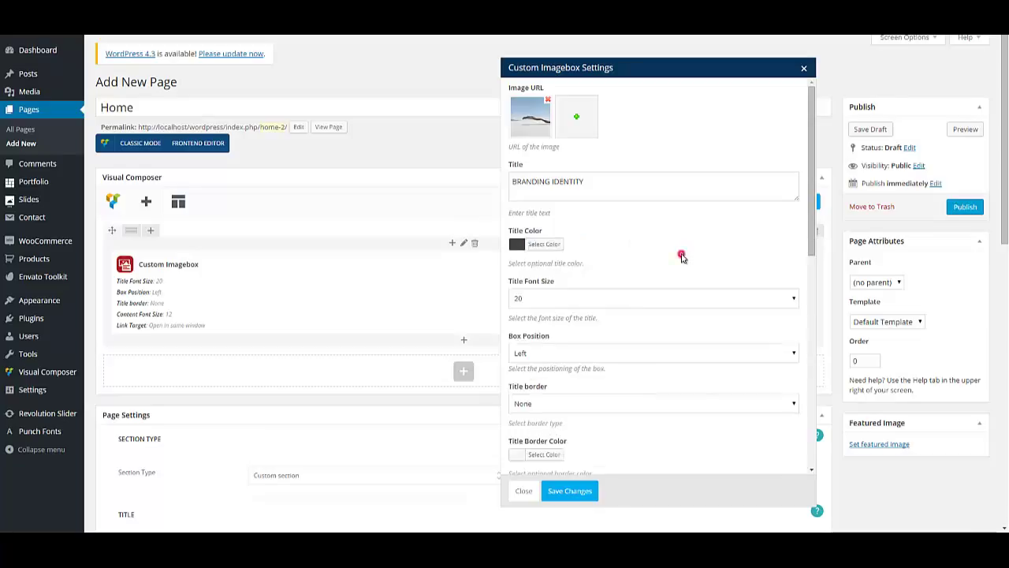
{"action": "left_click", "coordinate": [606, 299]}
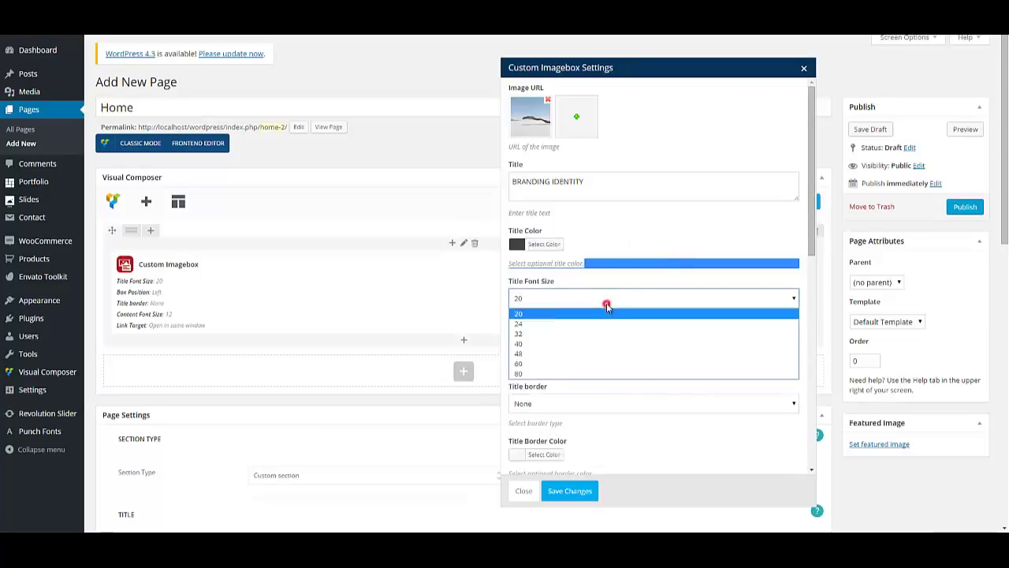
{"action": "left_click", "coordinate": [540, 347]}
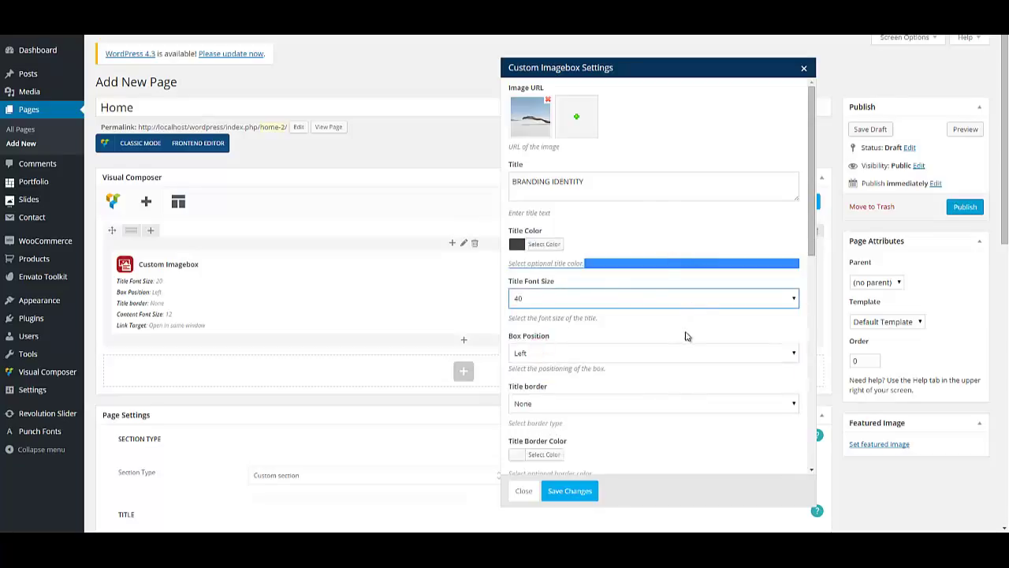
Position the box on the right and give the title a left border.
{"action": "scroll", "coordinate": [685, 336], "scroll_direction": "down", "scroll_amount": 1}
{"action": "left_click", "coordinate": [650, 296]}
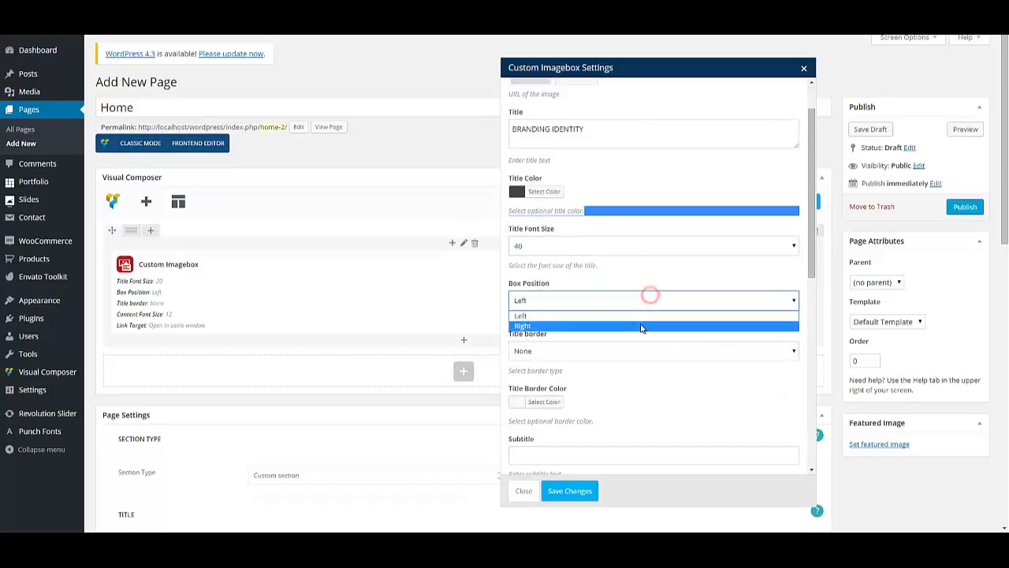
{"action": "left_click", "coordinate": [641, 326]}
{"action": "scroll", "coordinate": [685, 329], "scroll_direction": "down", "scroll_amount": 2}
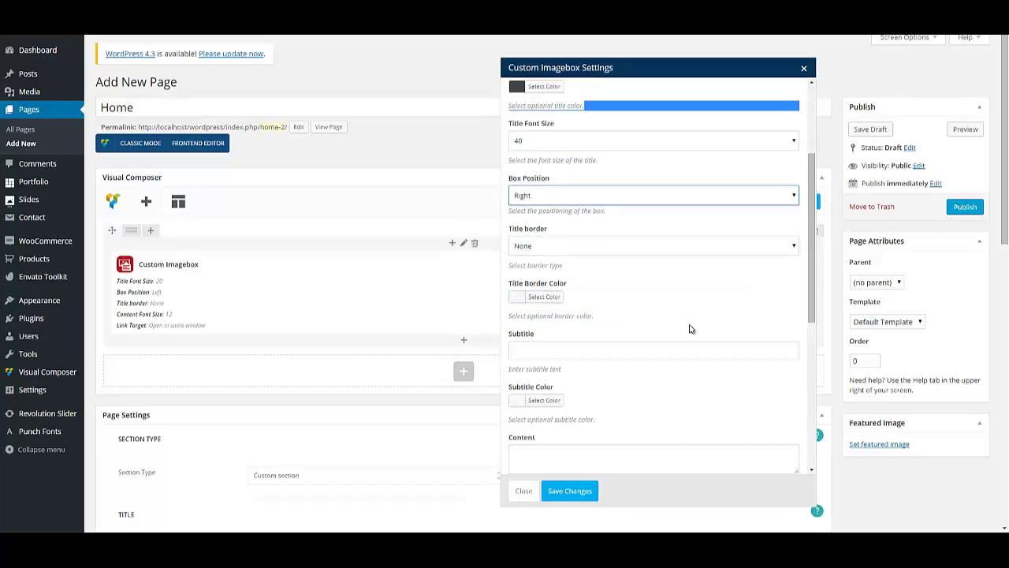
{"action": "left_click", "coordinate": [636, 248]}
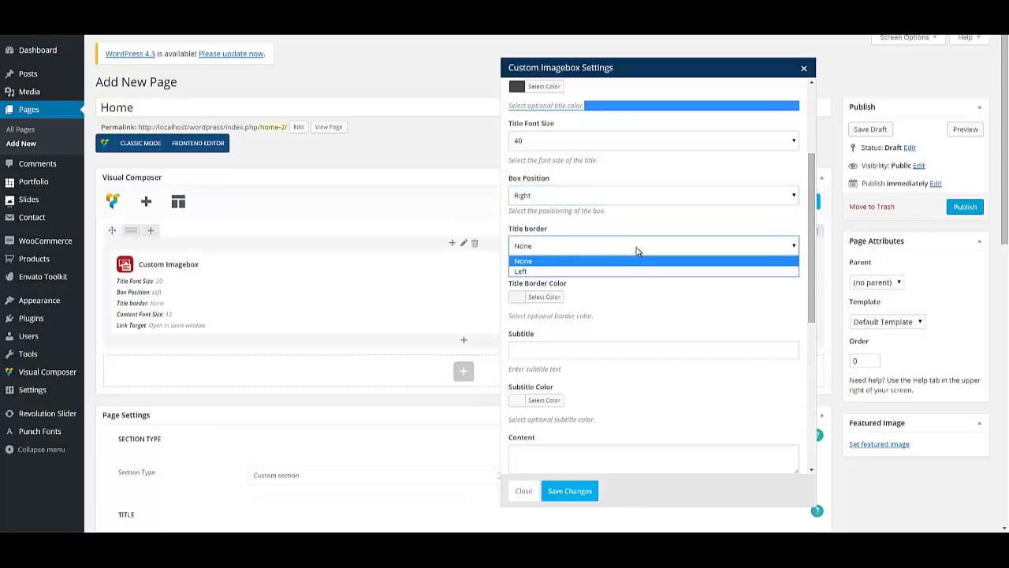
{"action": "left_click", "coordinate": [544, 271]}
{"action": "scroll", "coordinate": [771, 321], "scroll_direction": "down", "scroll_amount": 1}
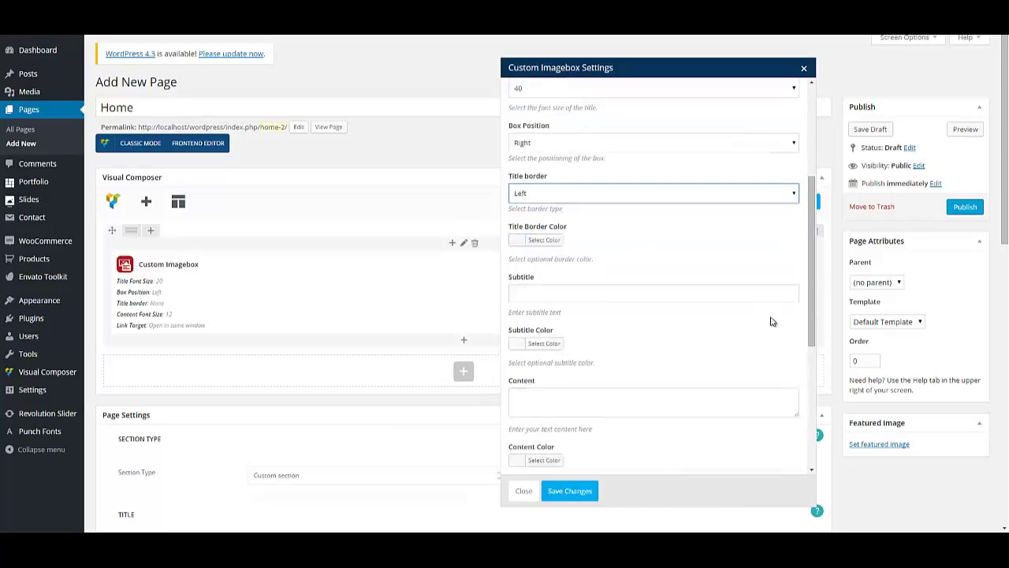
Copy the opening blog sentences from the notes and paste them as the imagebox content.
{"action": "left_click", "coordinate": [536, 399]}
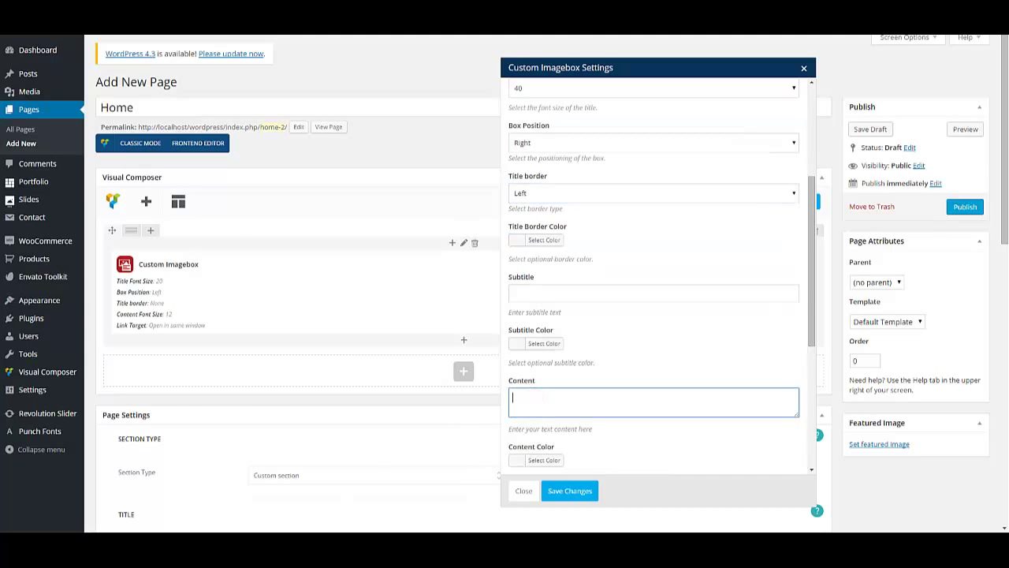
{"action": "key", "text": "alt+Tab"}
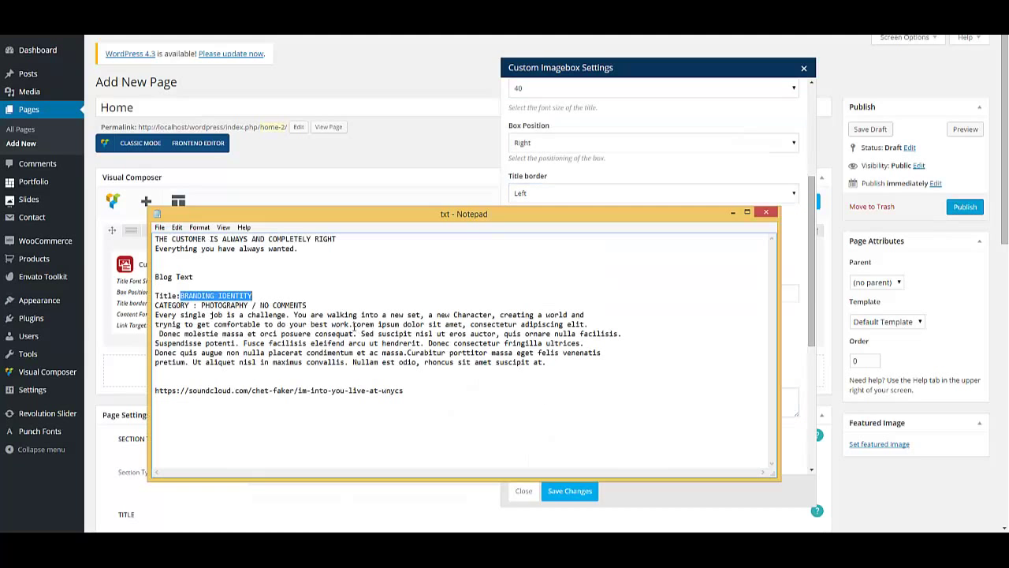
{"action": "left_click_drag", "start_coordinate": [353, 324], "coordinate": [154, 316]}
{"action": "right_click", "coordinate": [213, 335]}
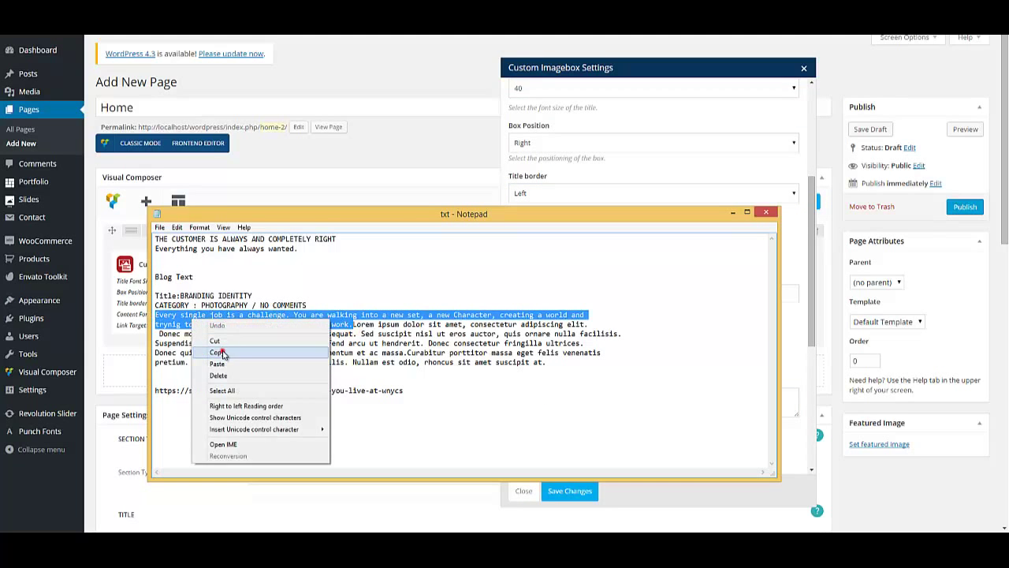
{"action": "left_click", "coordinate": [218, 352]}
{"action": "left_click", "coordinate": [732, 213]}
{"action": "right_click", "coordinate": [581, 415]}
{"action": "left_click", "coordinate": [604, 313]}
{"action": "scroll", "coordinate": [617, 316], "scroll_direction": "down", "scroll_amount": 3}
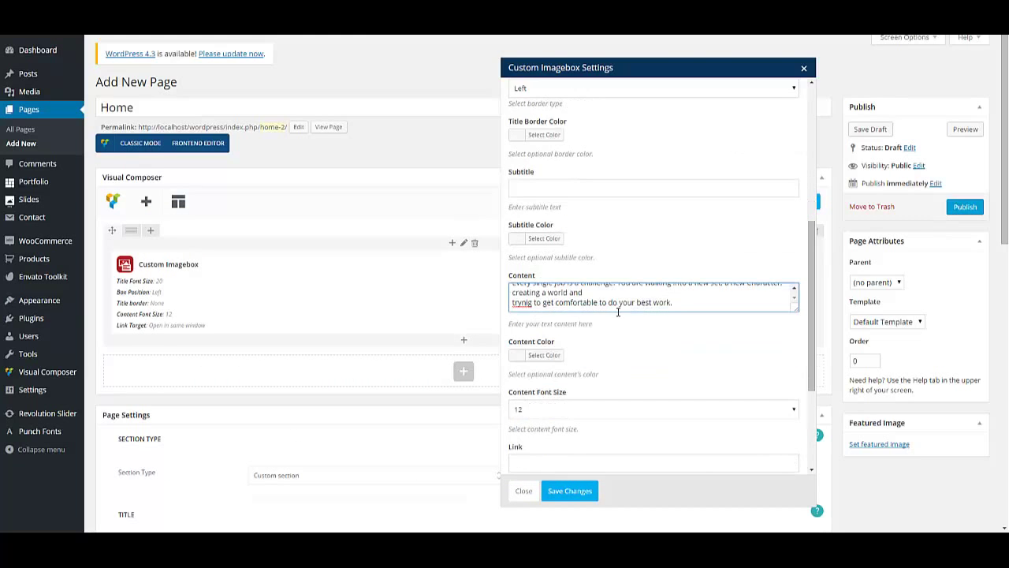
{"action": "scroll", "coordinate": [684, 343], "scroll_direction": "down", "scroll_amount": 3}
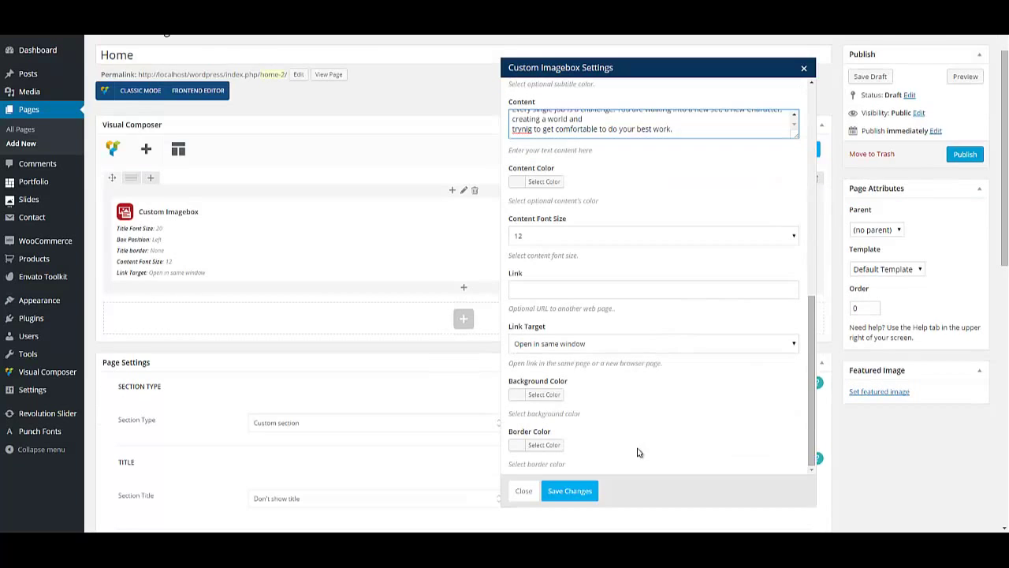
Save the imagebox, keep Custom section type with Main page display, and publish the Home page.
{"action": "left_click", "coordinate": [588, 491]}
{"action": "scroll", "coordinate": [552, 350], "scroll_direction": "down", "scroll_amount": 3}
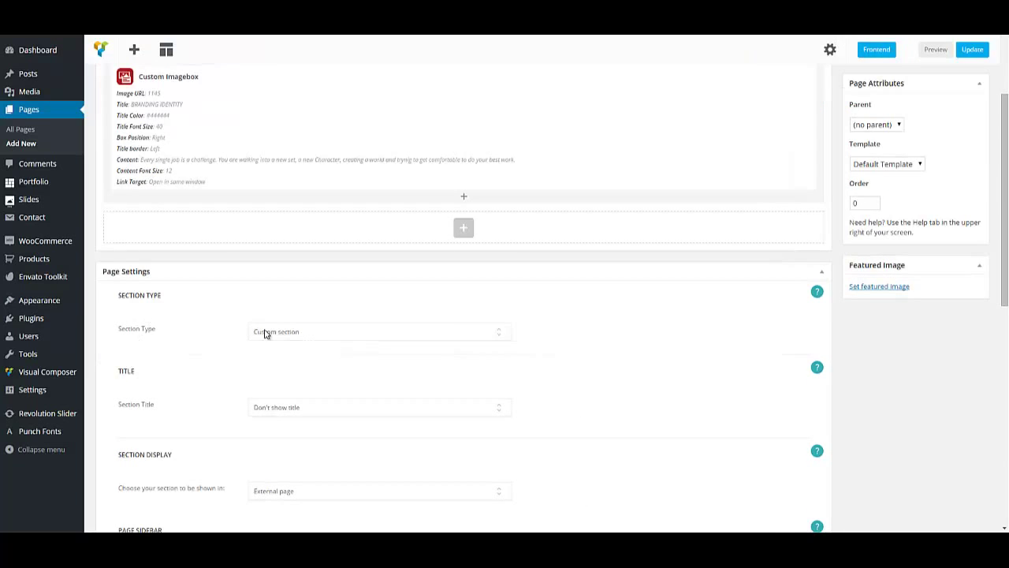
{"action": "left_click", "coordinate": [265, 333]}
{"action": "left_click", "coordinate": [270, 343]}
{"action": "scroll", "coordinate": [465, 387], "scroll_direction": "down", "scroll_amount": 1}
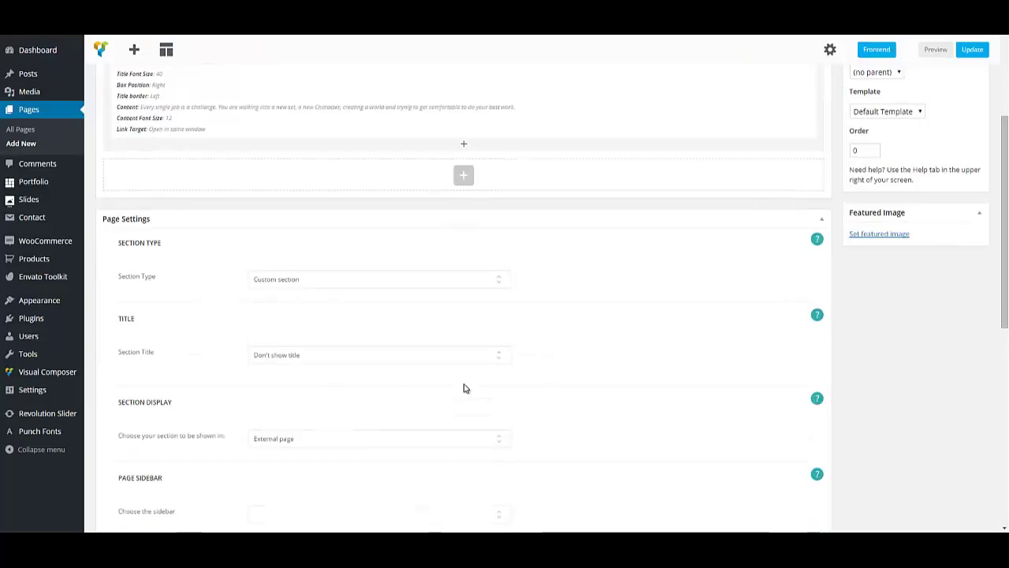
{"action": "left_click", "coordinate": [285, 443]}
{"action": "left_click", "coordinate": [284, 451]}
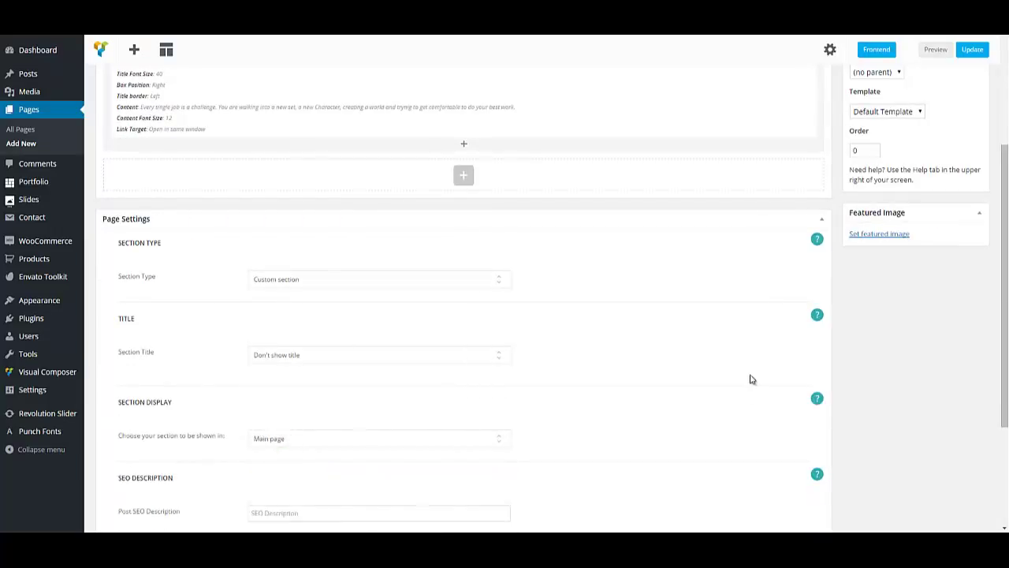
{"action": "scroll", "coordinate": [914, 341], "scroll_direction": "up", "scroll_amount": 5}
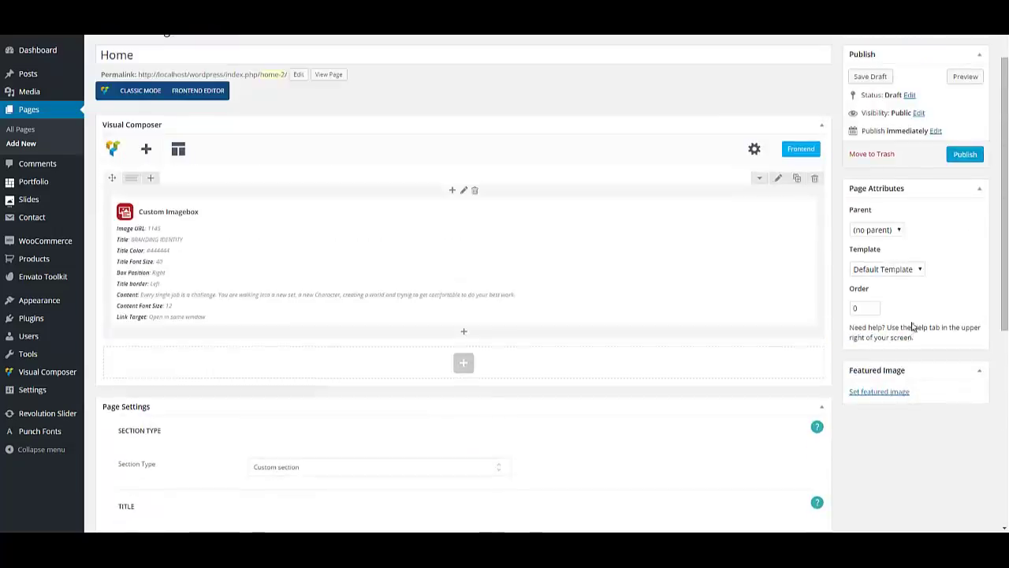
{"action": "left_click", "coordinate": [965, 154]}
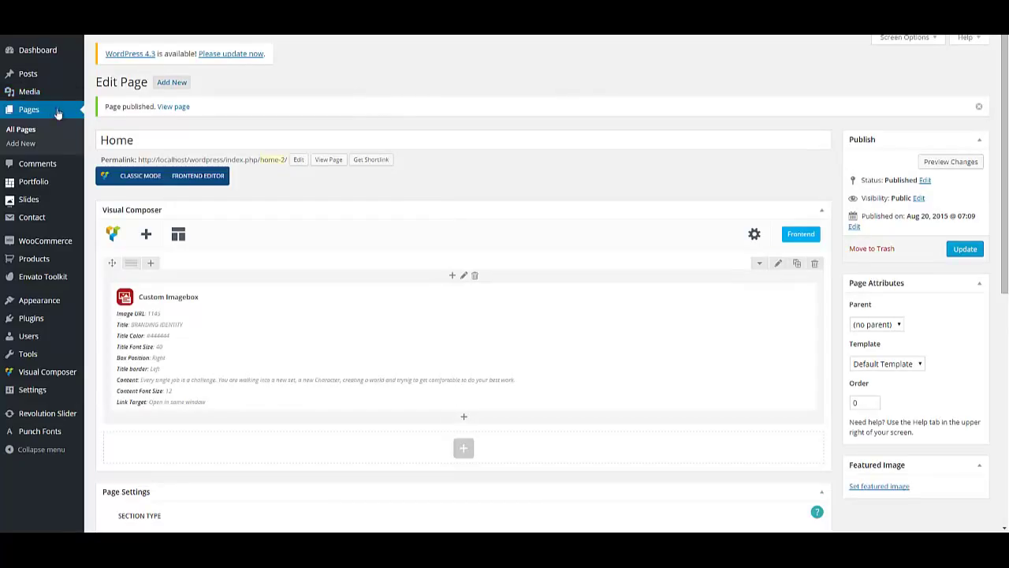
Add a new blank page and enter 'Contact Us' as its title.
{"action": "left_click", "coordinate": [171, 82]}
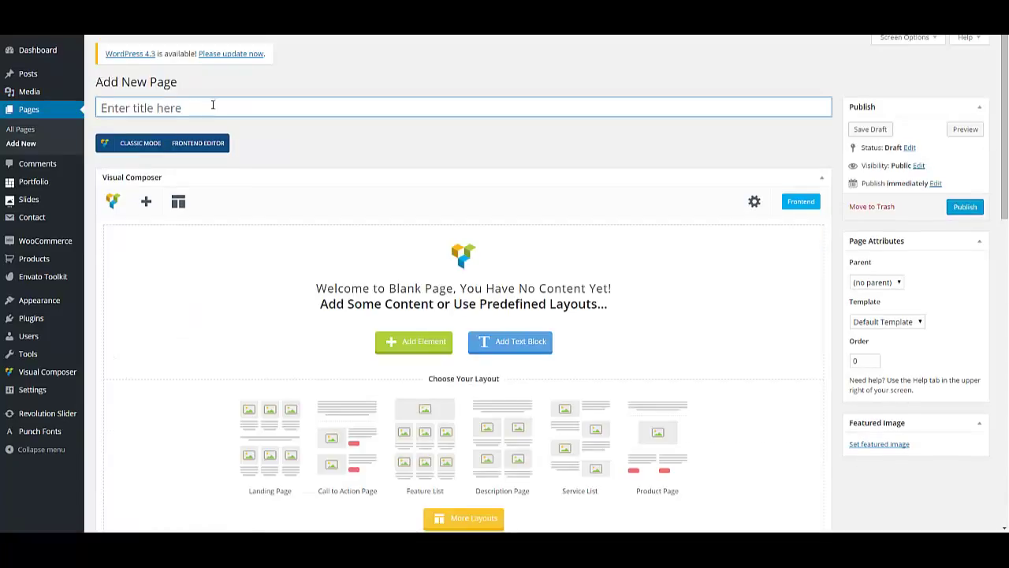
{"action": "left_click", "coordinate": [193, 108]}
{"action": "type", "text": "Contact Us"}
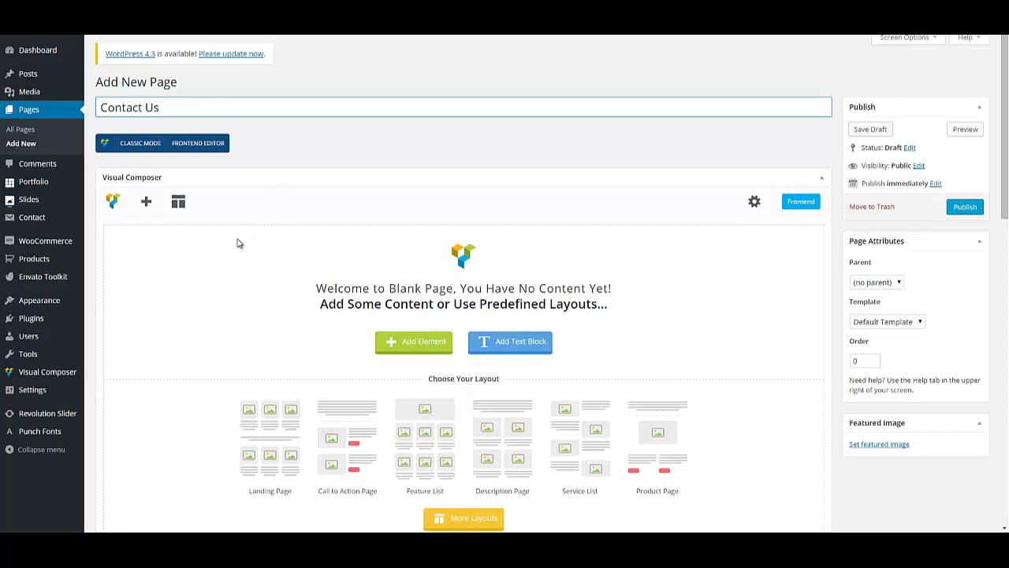
Add a Row - Parallax - Fullwidth video element set to Parallax container type, then open its Image url picker.
{"action": "left_click", "coordinate": [146, 202]}
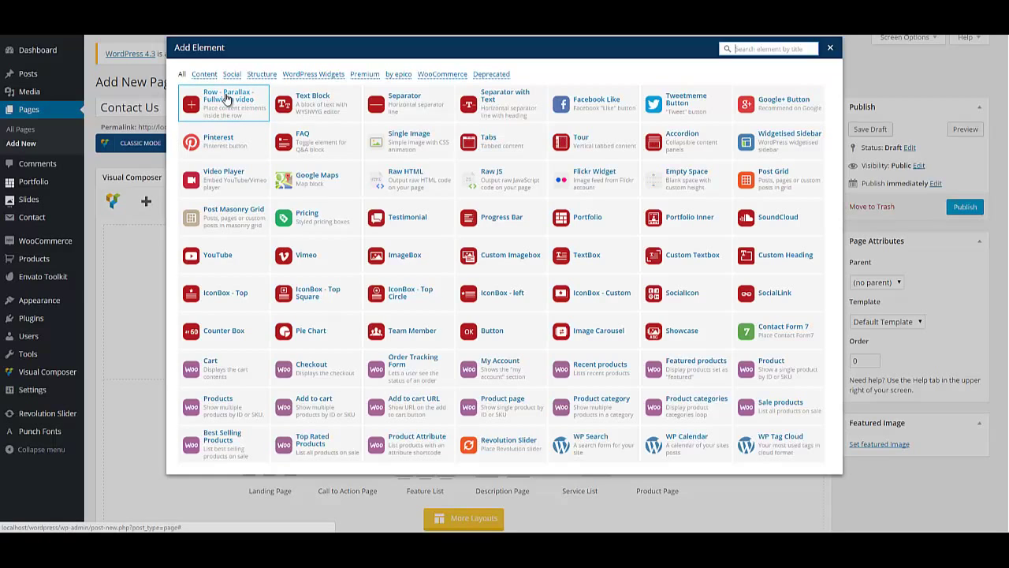
{"action": "left_click", "coordinate": [227, 96]}
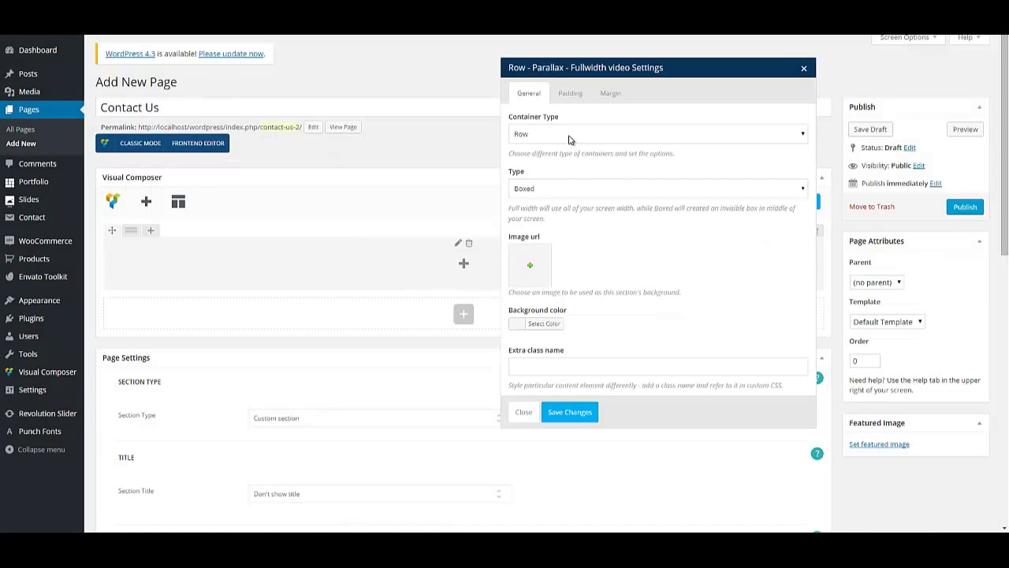
{"action": "left_click", "coordinate": [571, 138]}
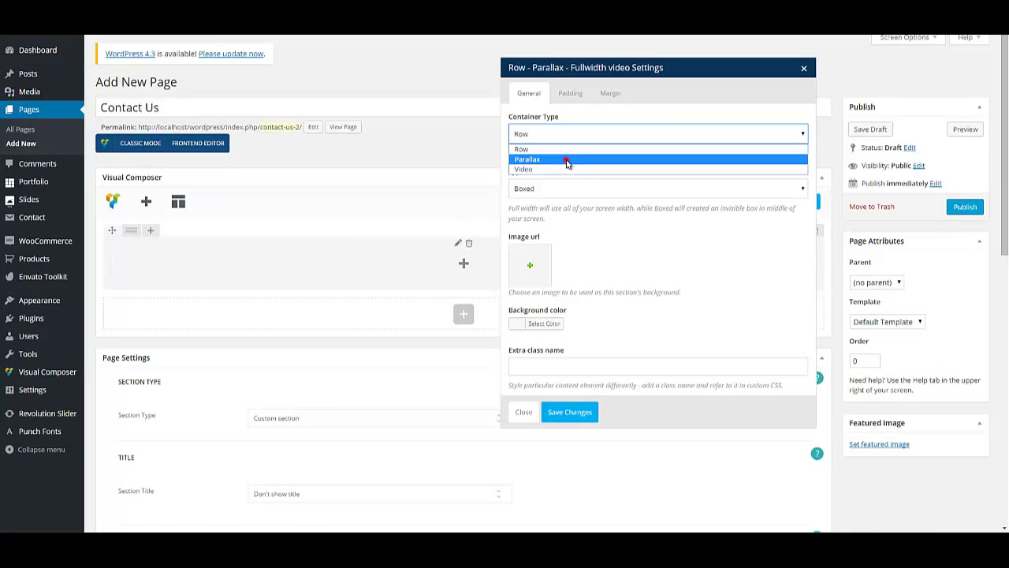
{"action": "left_click", "coordinate": [567, 161]}
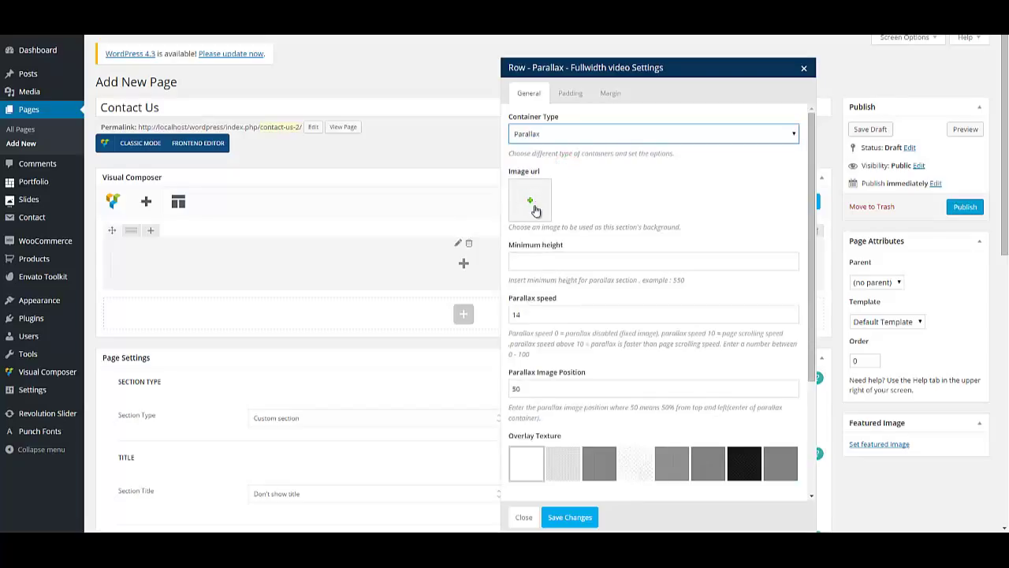
{"action": "left_click", "coordinate": [530, 202]}
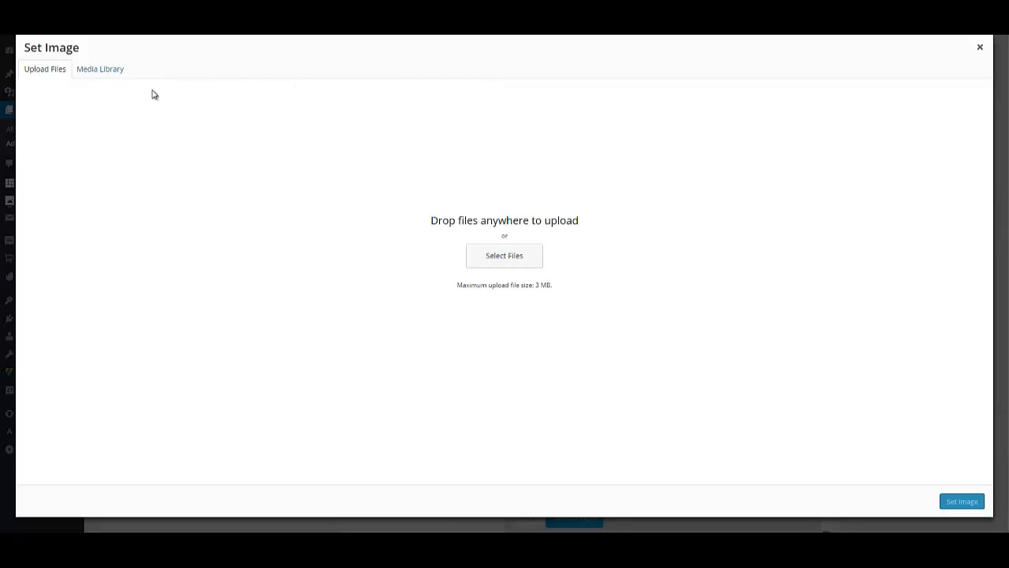
Upload parallax51.jpg from the computer and set it as the row background image.
{"action": "left_click", "coordinate": [499, 263]}
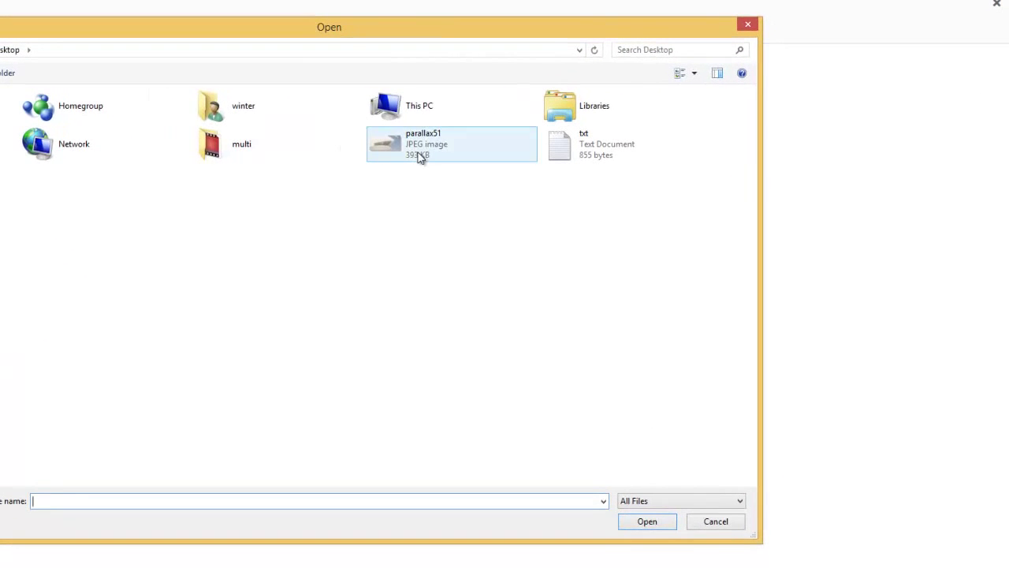
{"action": "left_click", "coordinate": [418, 150]}
{"action": "left_click", "coordinate": [663, 524]}
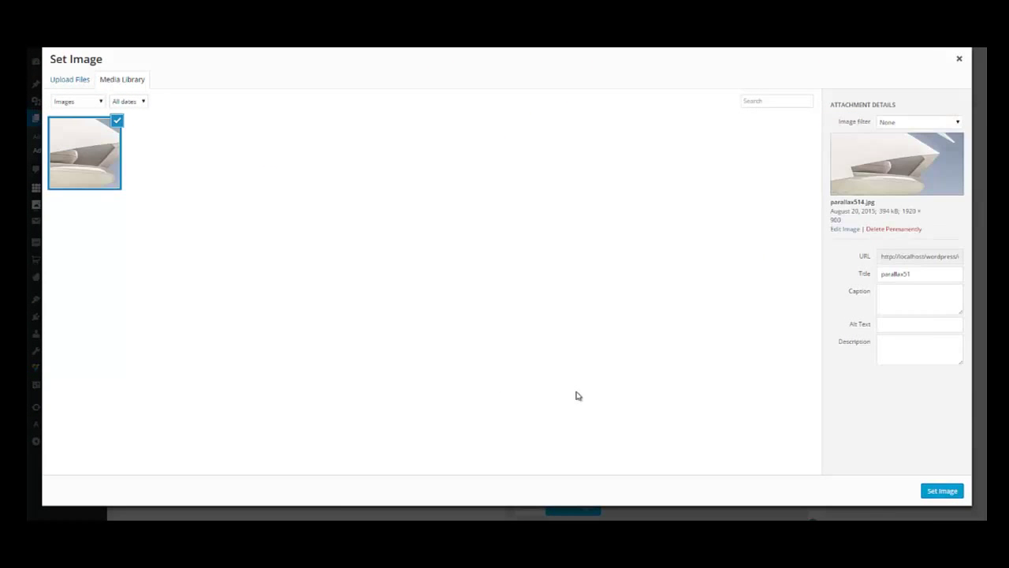
{"action": "left_click", "coordinate": [960, 495]}
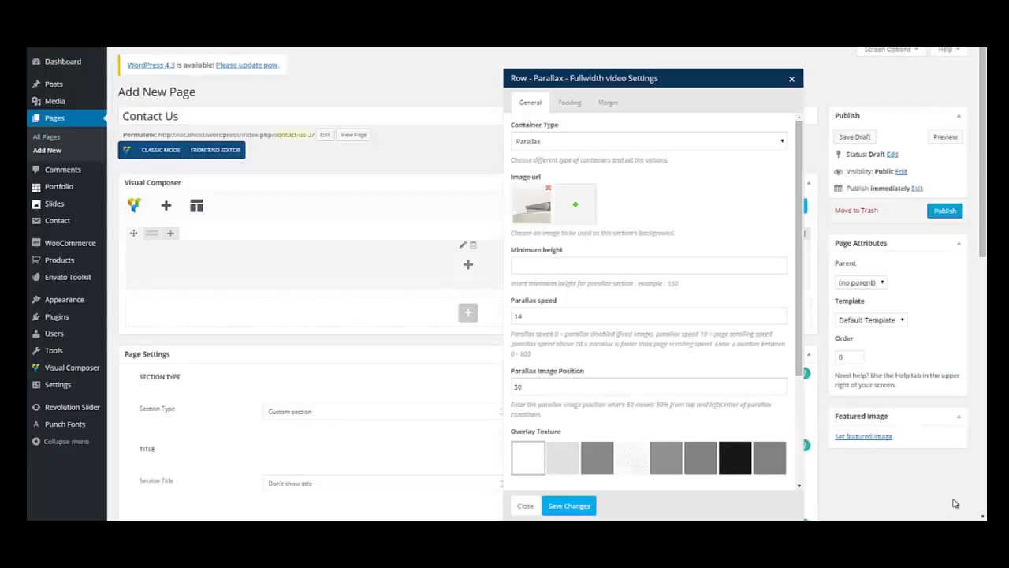
Save 200 top and bottom padding on the parallax row, then open its column's element list.
{"action": "left_click", "coordinate": [578, 106]}
{"action": "left_click", "coordinate": [580, 138]}
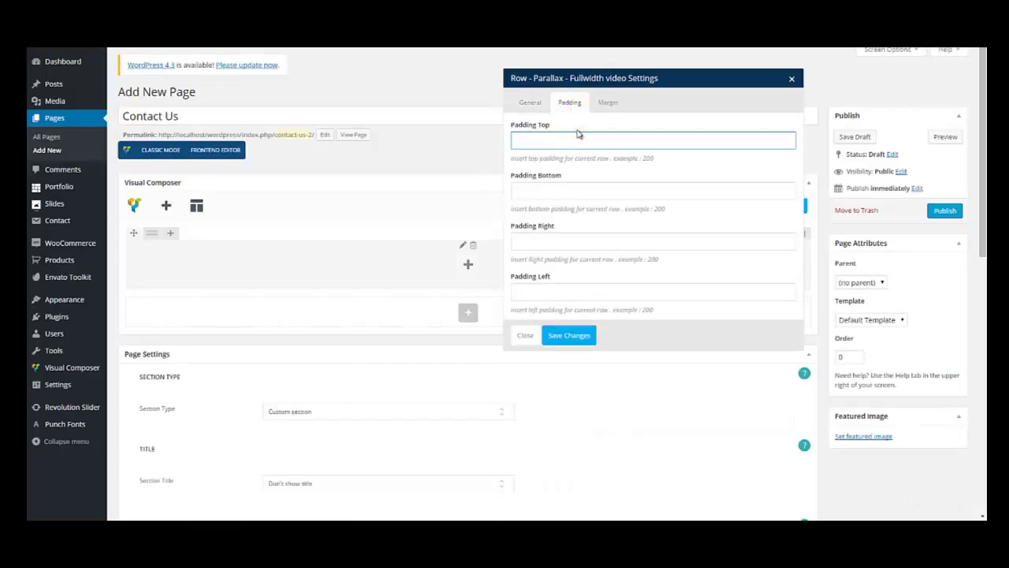
{"action": "key", "text": "Tab"}
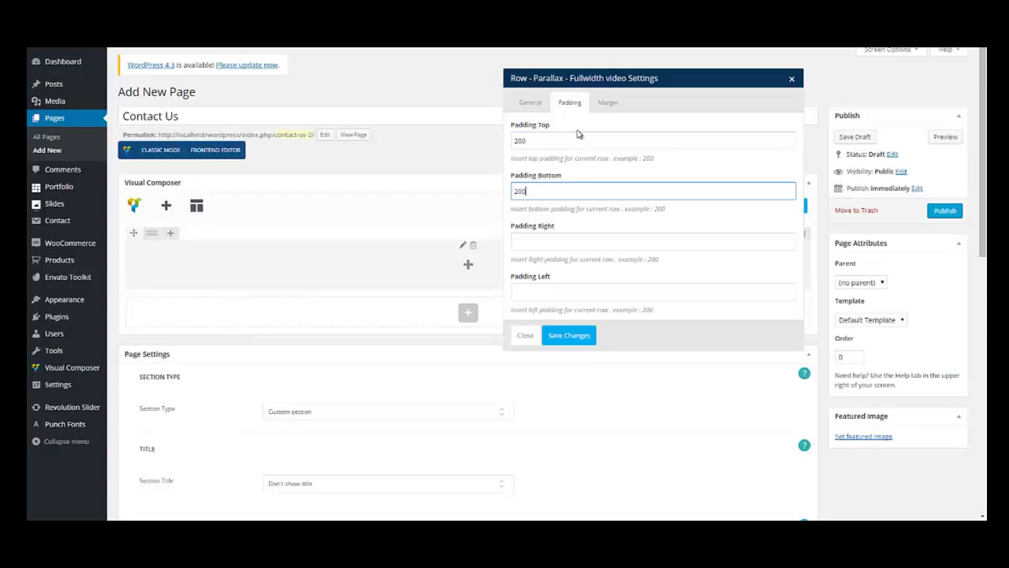
{"action": "left_click", "coordinate": [585, 336]}
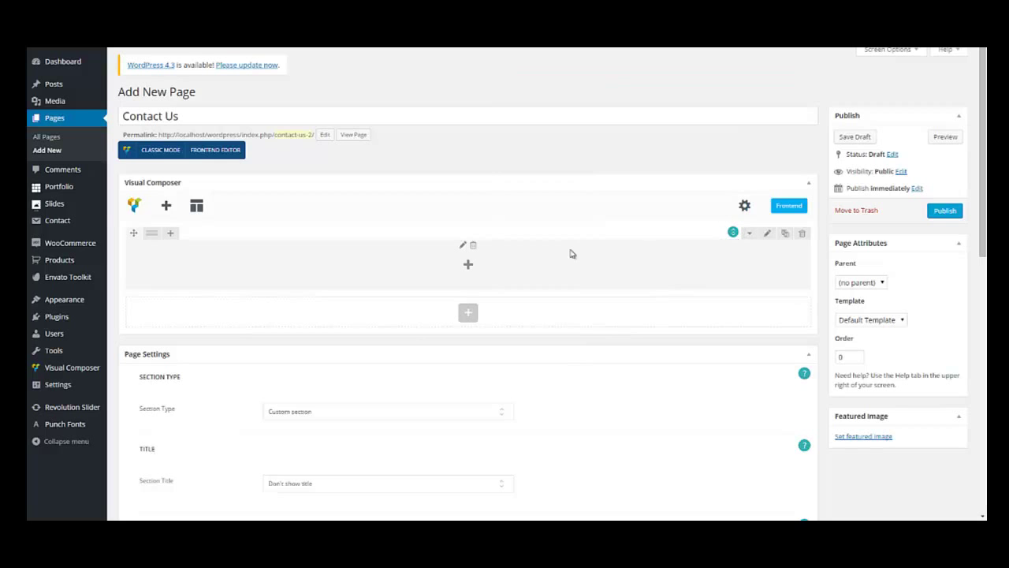
{"action": "left_click", "coordinate": [466, 267]}
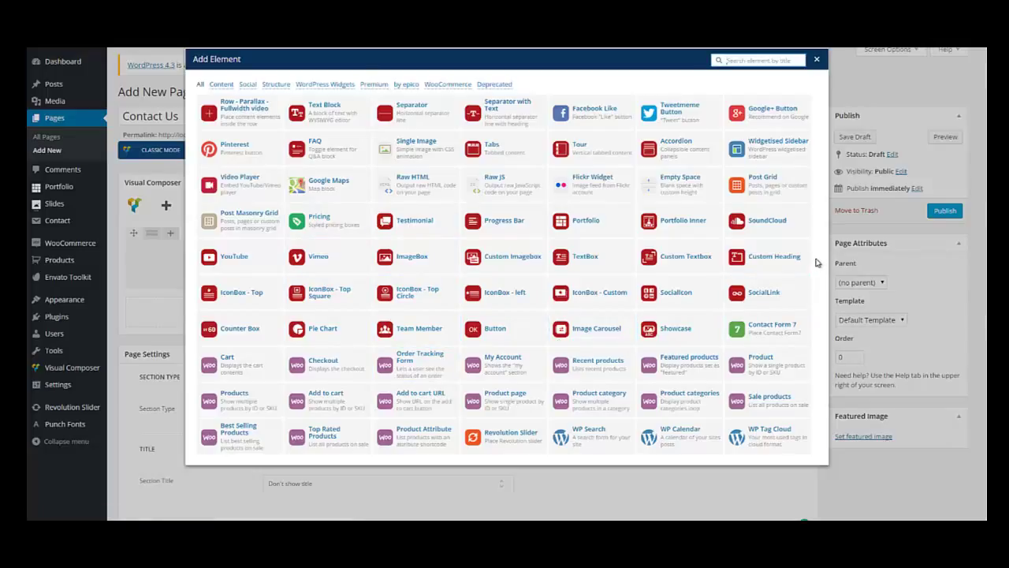
Add a Custom Heading titled 'THE CUSTOMER IS ALWAYS AND COMPLETELY RIGHT', copied from the notes.
{"action": "left_click", "coordinate": [762, 269]}
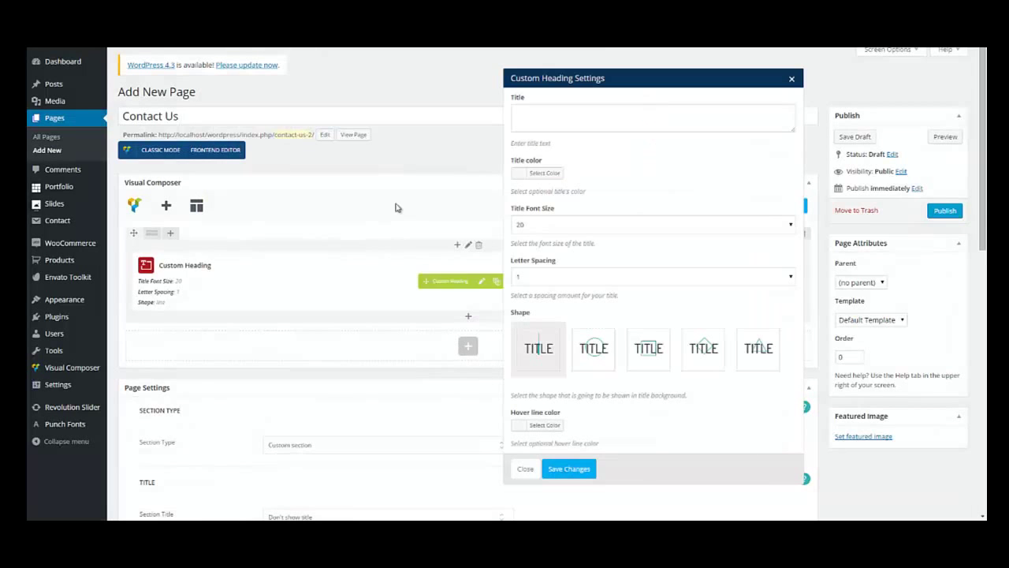
{"action": "left_click", "coordinate": [544, 120]}
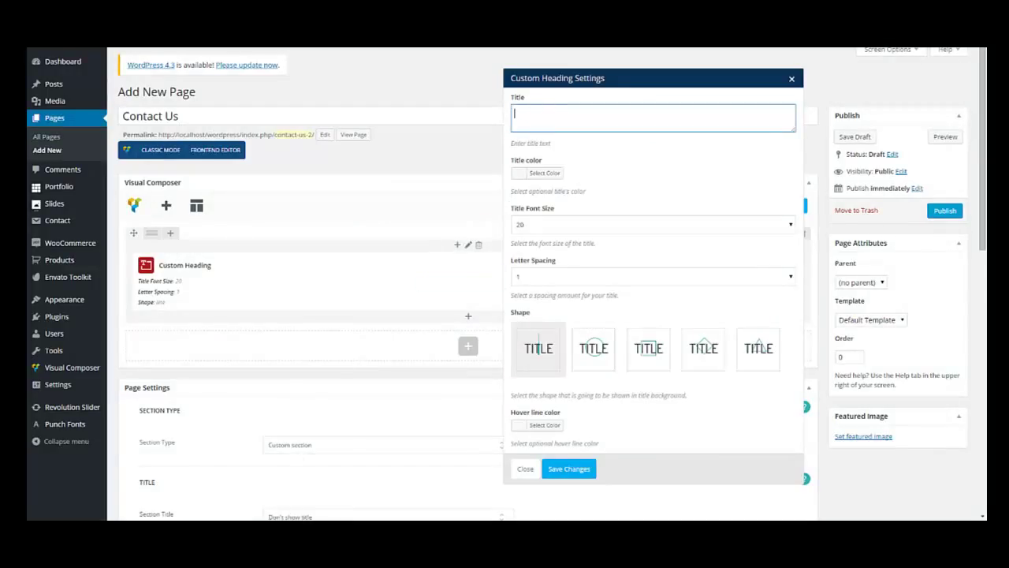
{"action": "key", "text": "alt+Tab"}
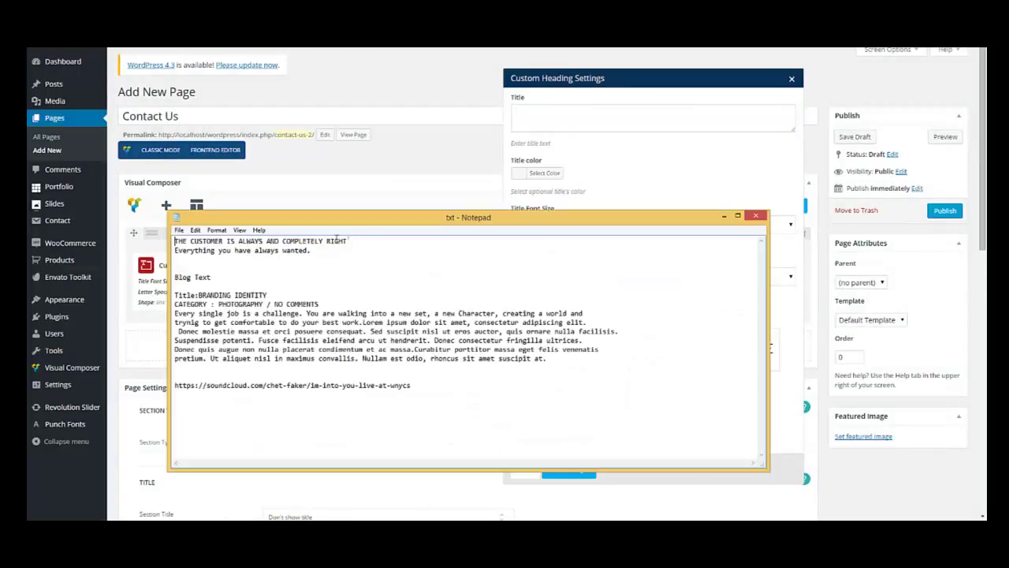
{"action": "left_click_drag", "start_coordinate": [346, 241], "coordinate": [174, 241]}
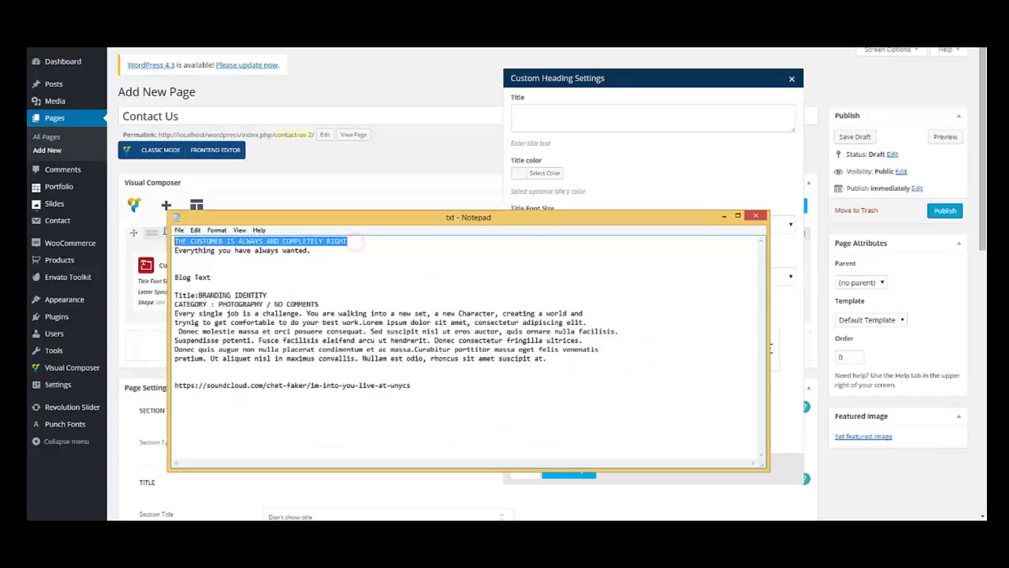
{"action": "right_click", "coordinate": [228, 247]}
{"action": "left_click", "coordinate": [248, 275]}
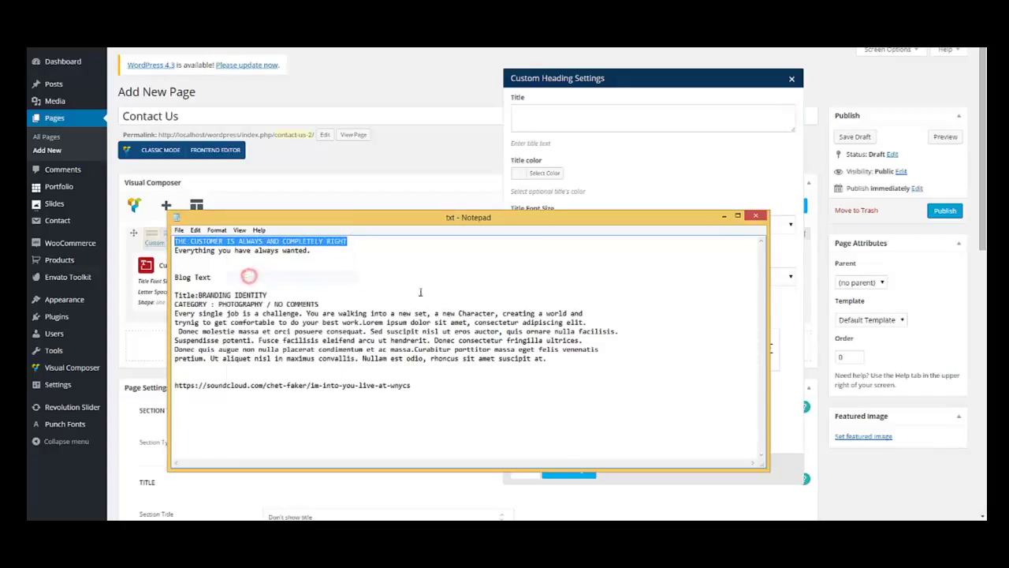
{"action": "left_click", "coordinate": [723, 215]}
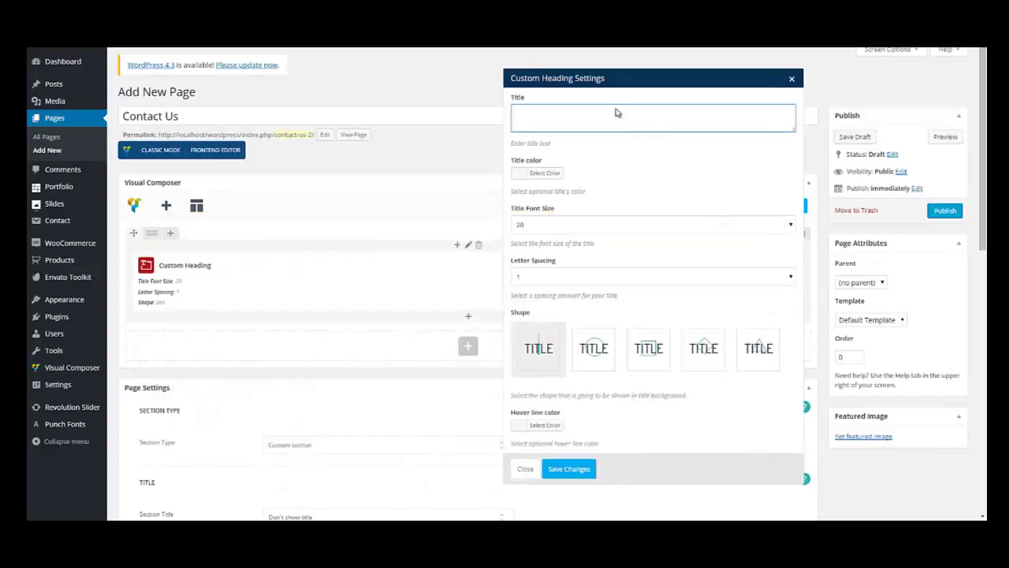
{"action": "left_click", "coordinate": [639, 169]}
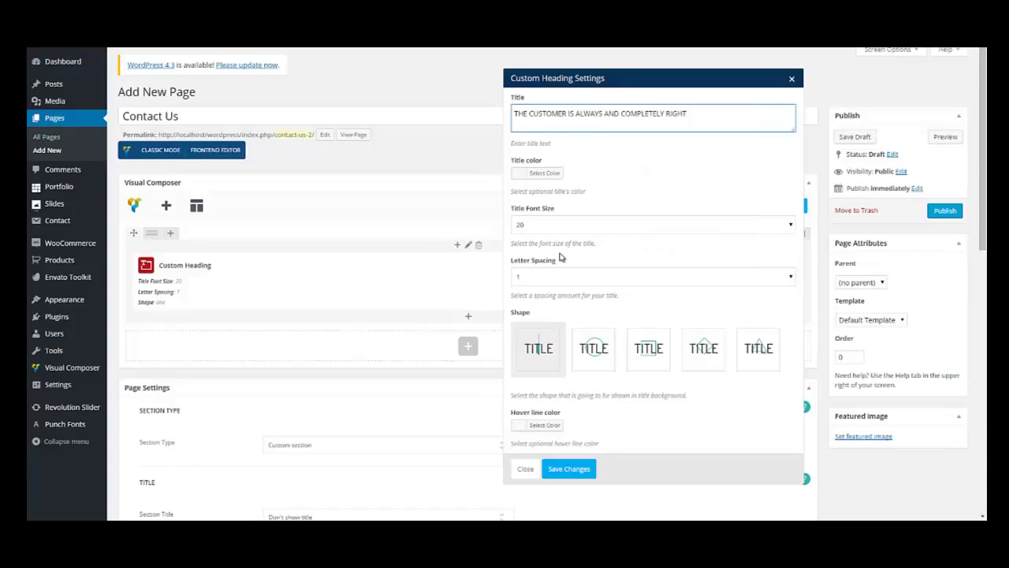
Set the heading title colour to #444444.
{"action": "left_click", "coordinate": [521, 176]}
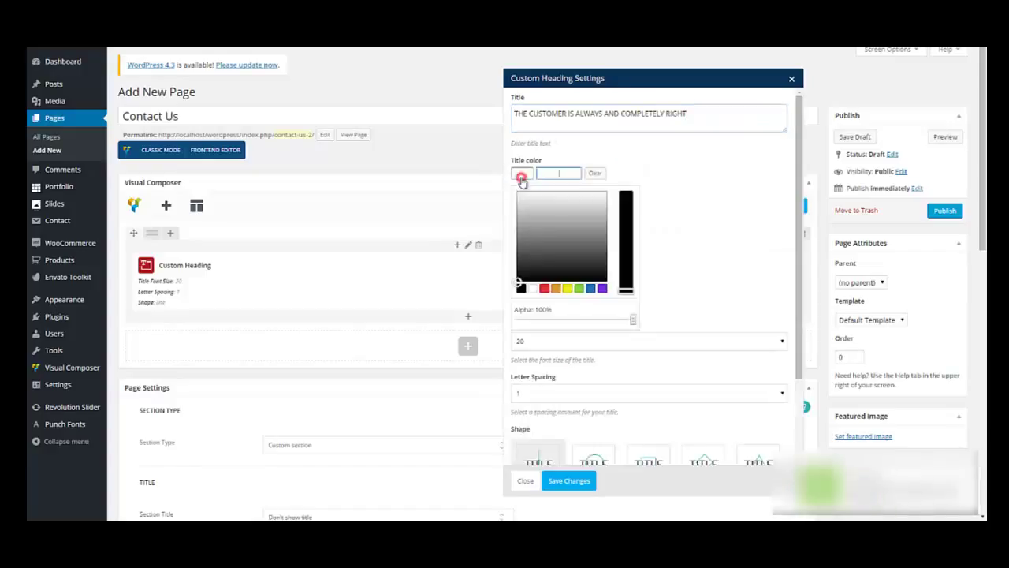
{"action": "left_click", "coordinate": [567, 287]}
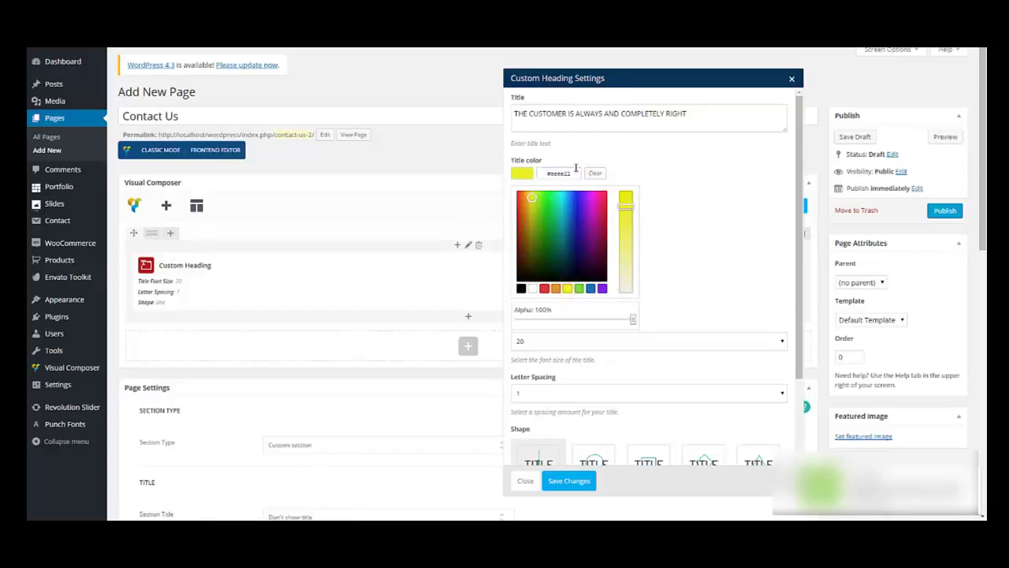
{"action": "left_click_drag", "start_coordinate": [573, 173], "coordinate": [554, 176]}
{"action": "type", "text": "#444444"}
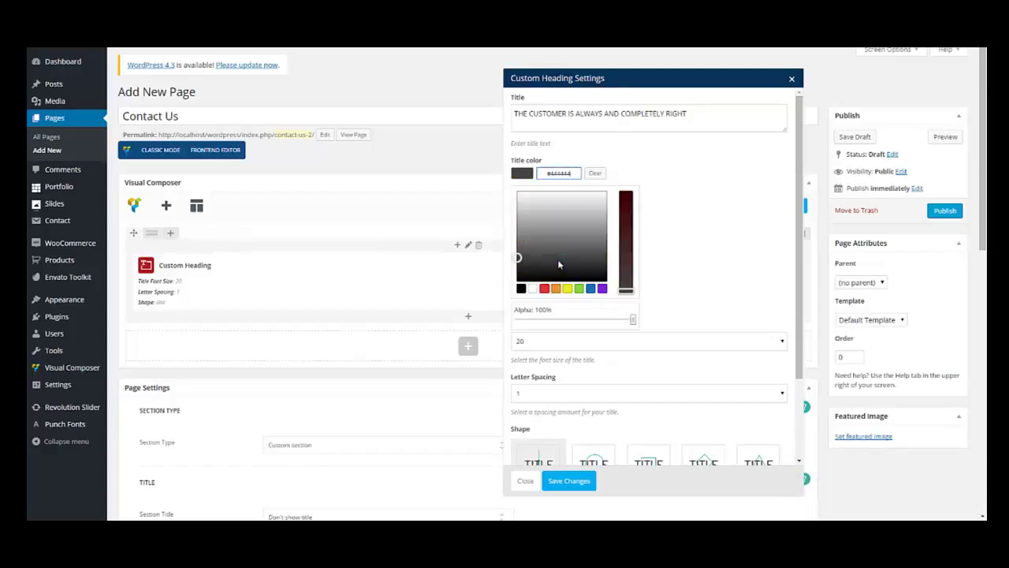
{"action": "left_click", "coordinate": [688, 209]}
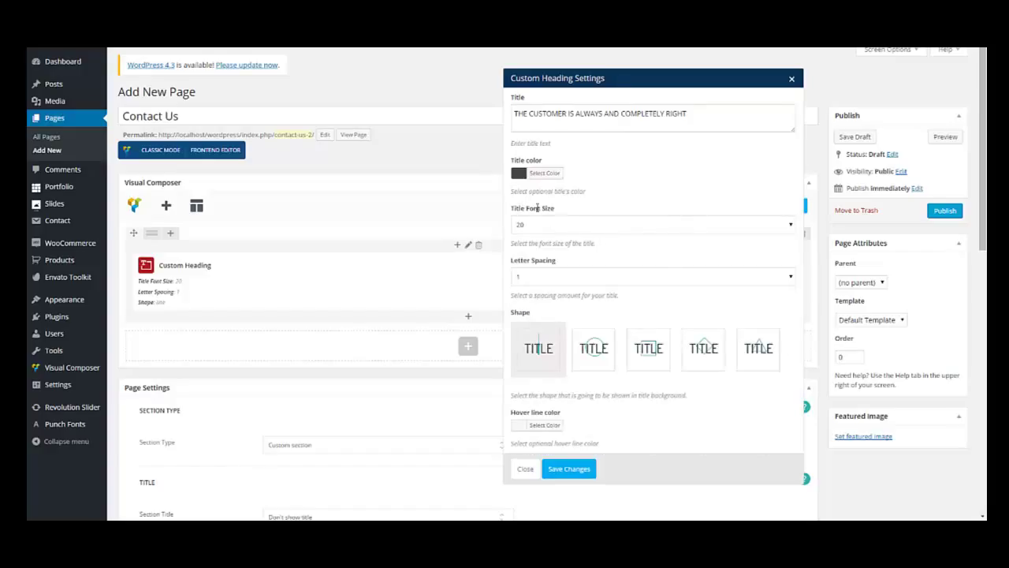
Set the title font size to 40 and choose the rotated-square shape.
{"action": "left_click", "coordinate": [558, 228]}
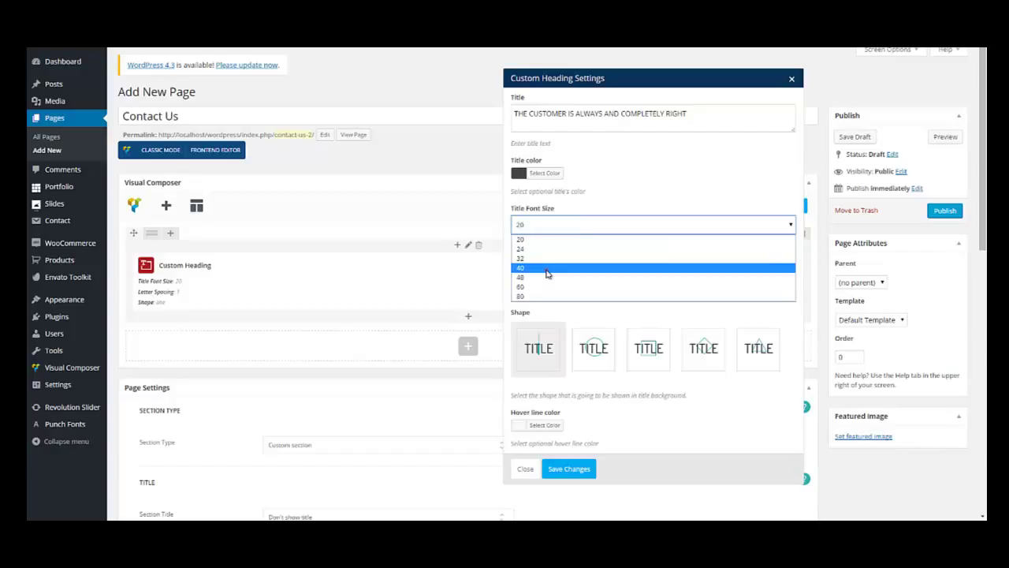
{"action": "left_click", "coordinate": [548, 269]}
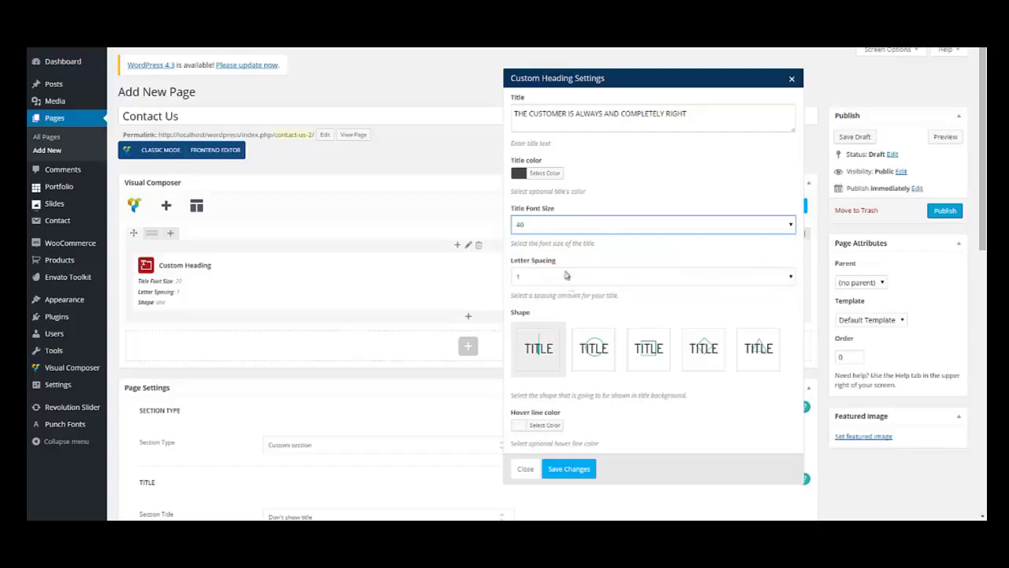
{"action": "left_click", "coordinate": [701, 353]}
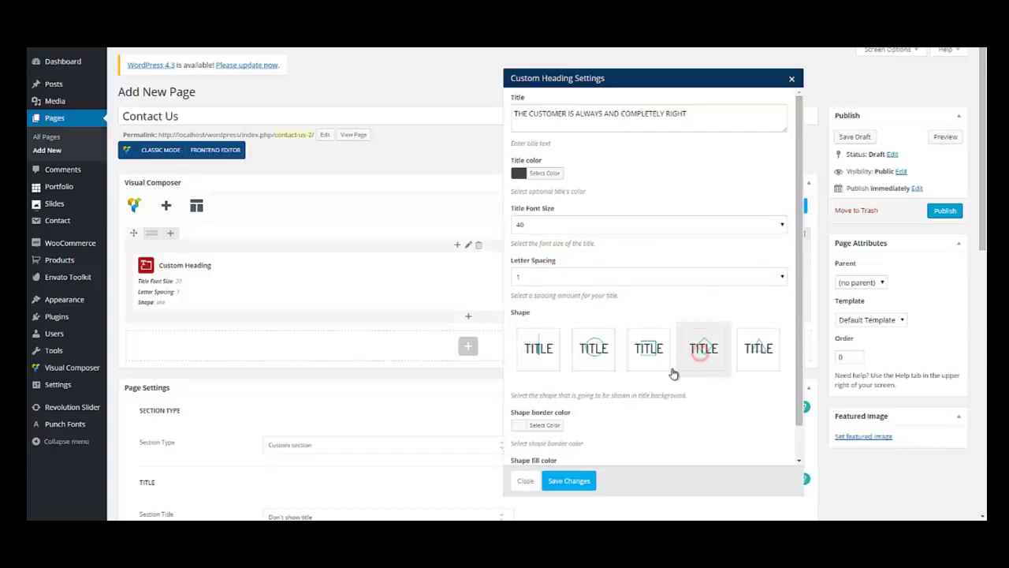
{"action": "scroll", "coordinate": [673, 373], "scroll_direction": "down", "scroll_amount": 3}
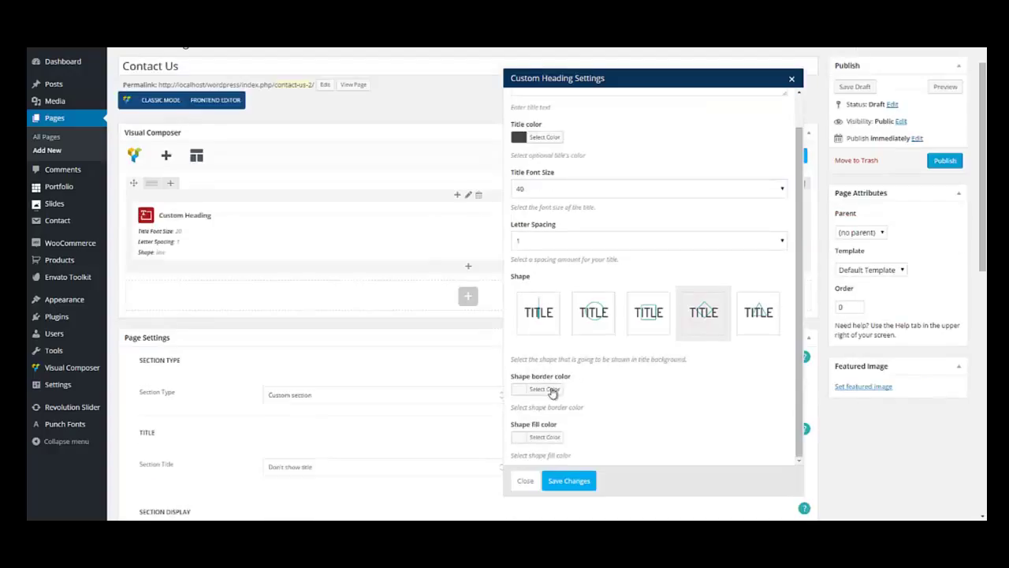
Make the shape border a saturated red and save the custom heading settings.
{"action": "left_click", "coordinate": [552, 388]}
{"action": "scroll", "coordinate": [715, 327], "scroll_direction": "down", "scroll_amount": 3}
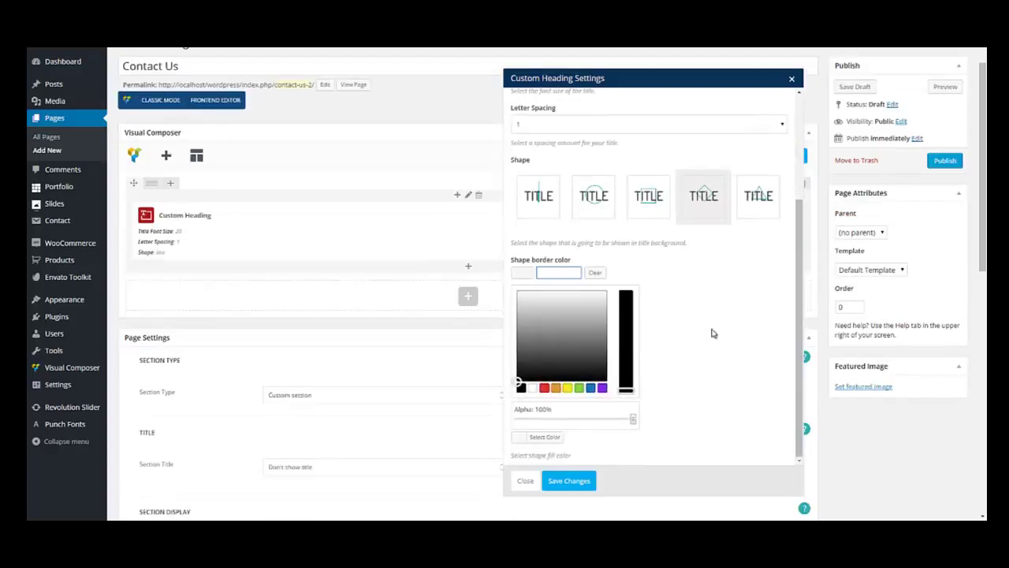
{"action": "left_click", "coordinate": [544, 388]}
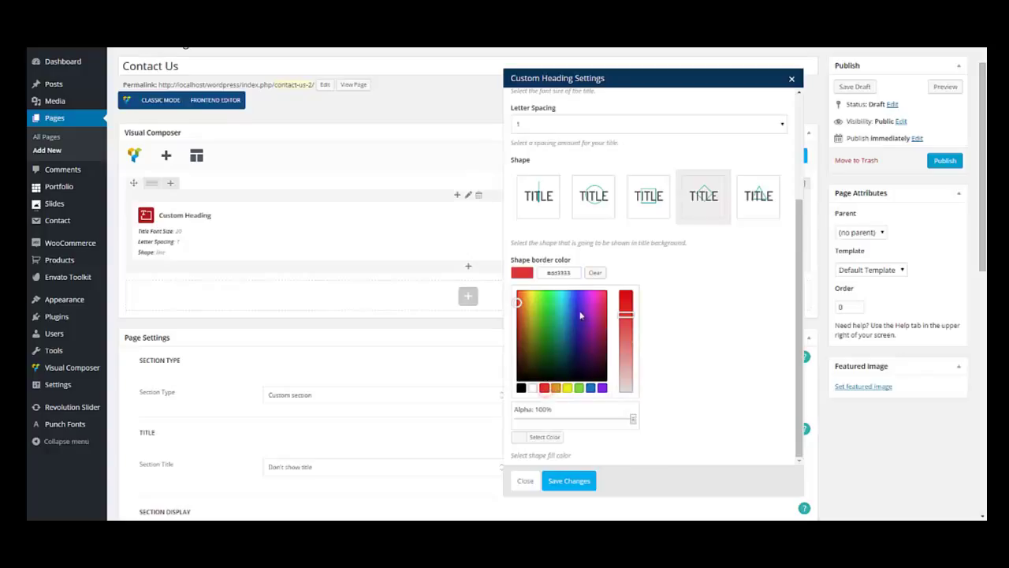
{"action": "left_click_drag", "start_coordinate": [632, 306], "coordinate": [629, 297]}
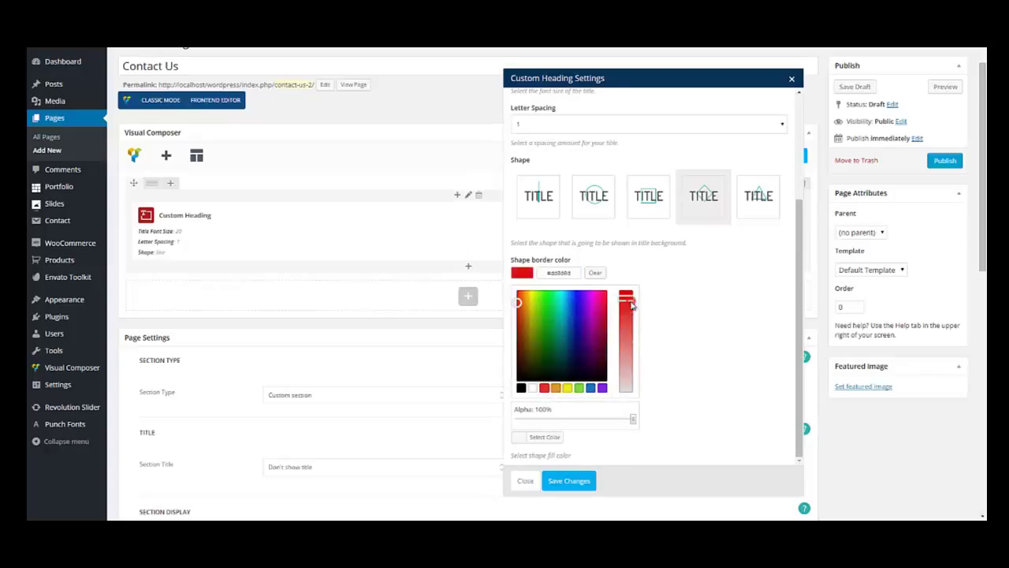
{"action": "scroll", "coordinate": [701, 300], "scroll_direction": "down", "scroll_amount": 1}
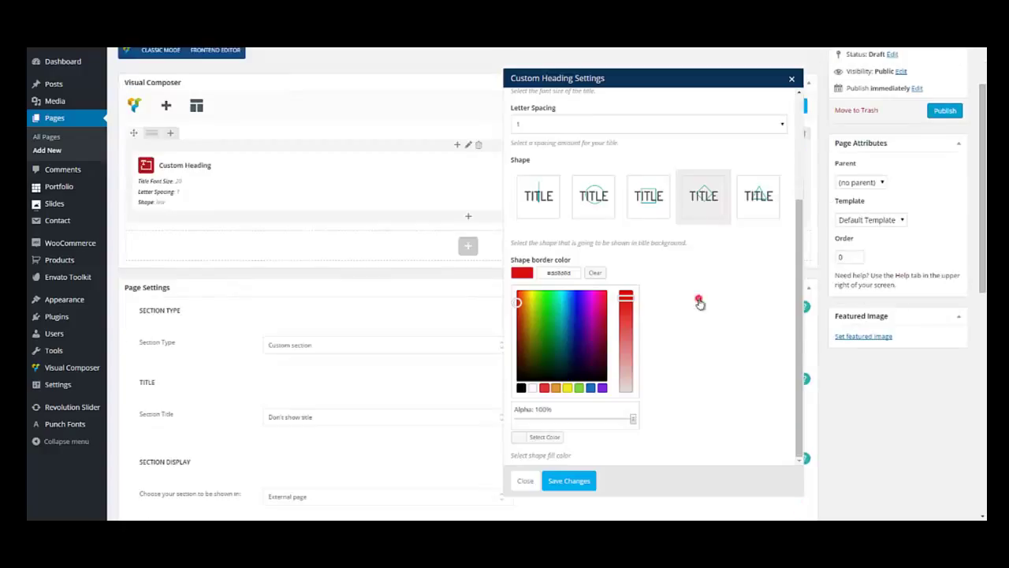
{"action": "left_click", "coordinate": [701, 300]}
{"action": "scroll", "coordinate": [706, 306], "scroll_direction": "down", "scroll_amount": 2}
{"action": "scroll", "coordinate": [705, 310], "scroll_direction": "down", "scroll_amount": 1}
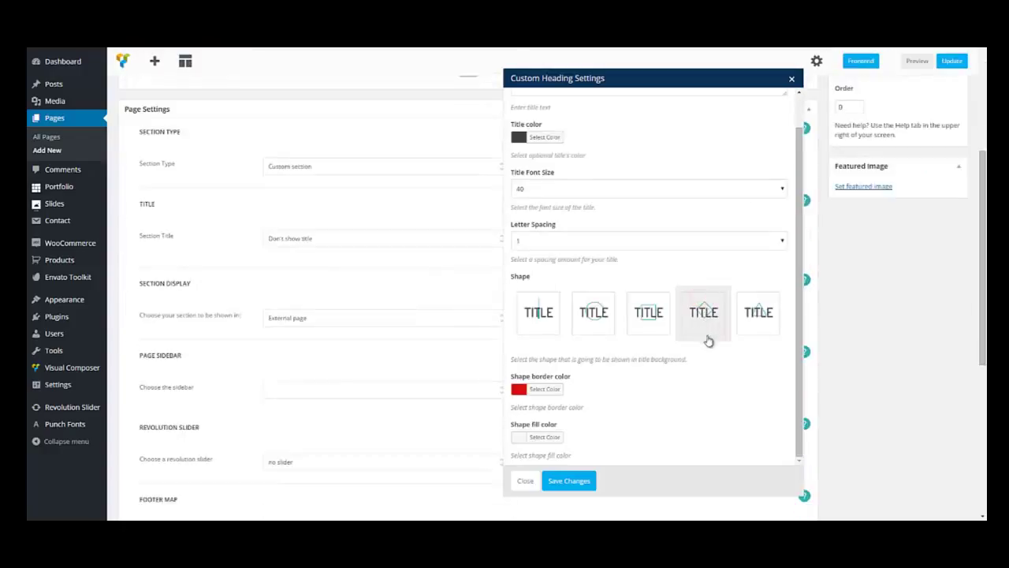
{"action": "scroll", "coordinate": [711, 350], "scroll_direction": "down", "scroll_amount": 2}
{"action": "left_click", "coordinate": [581, 480]}
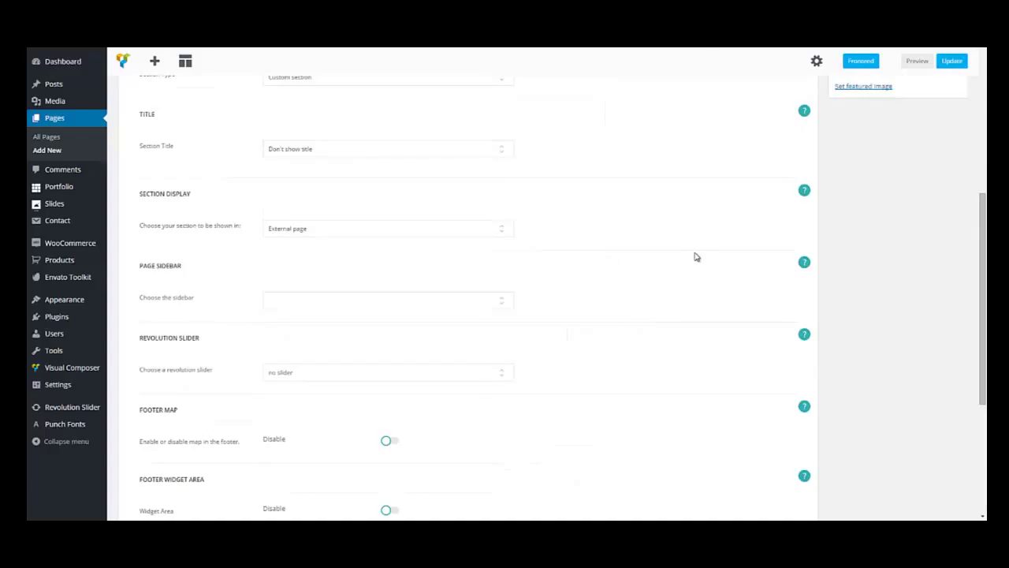
Give the heading's column 200px top padding in Design Options and save.
{"action": "scroll", "coordinate": [698, 256], "scroll_direction": "up", "scroll_amount": 3}
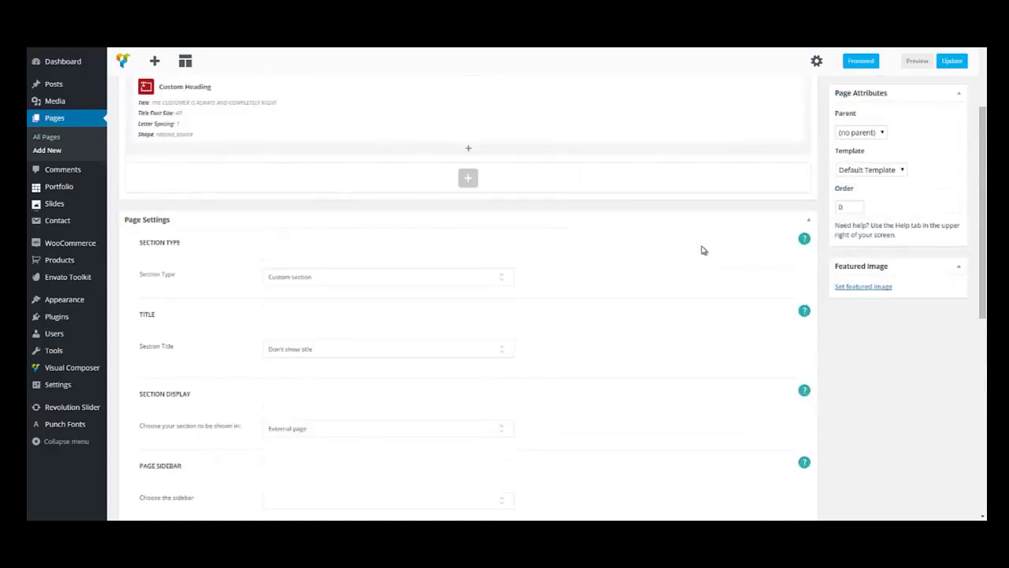
{"action": "scroll", "coordinate": [701, 250], "scroll_direction": "up", "scroll_amount": 3}
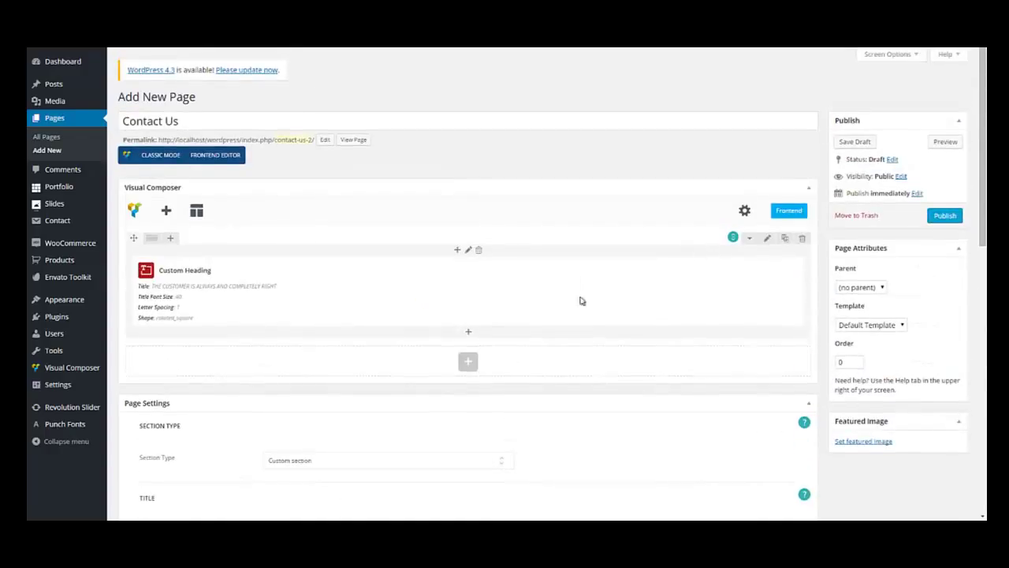
{"action": "left_click", "coordinate": [470, 255]}
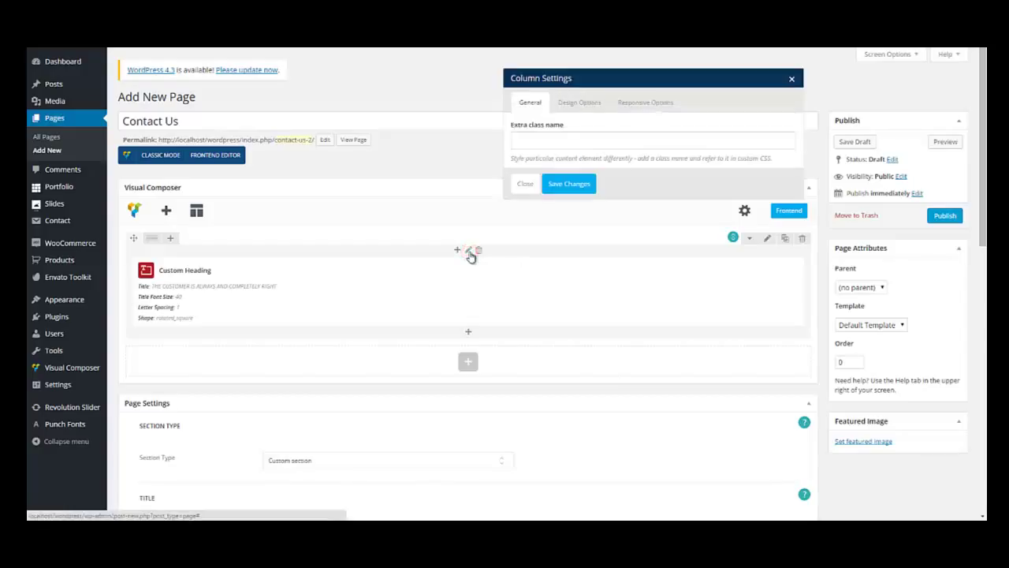
{"action": "left_click", "coordinate": [580, 102]}
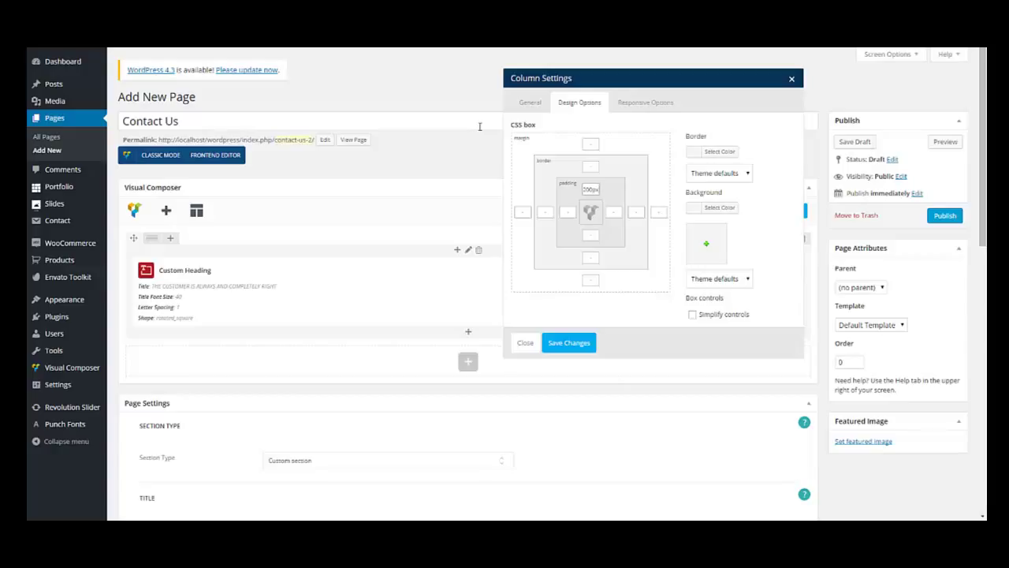
{"action": "left_click", "coordinate": [560, 342]}
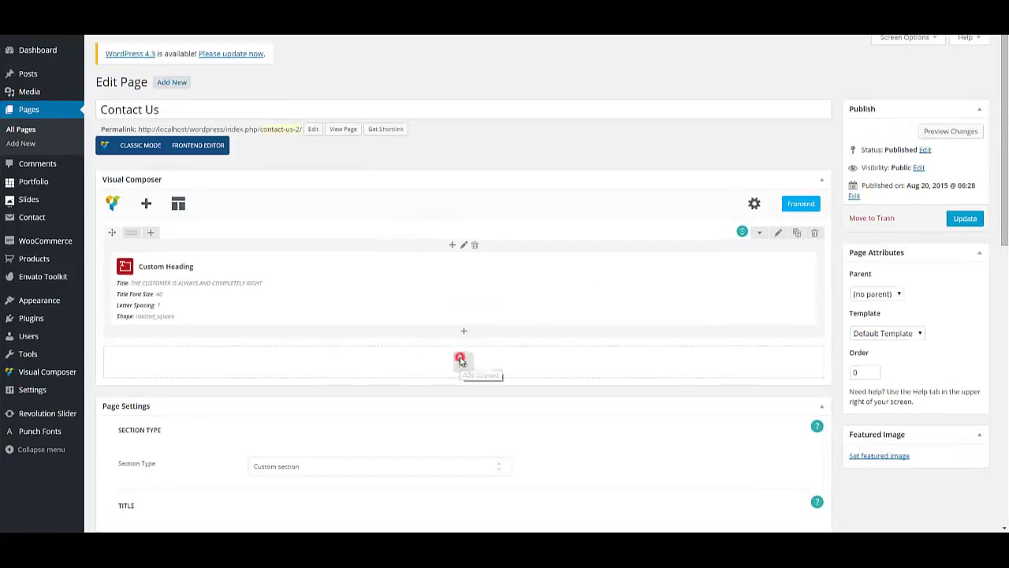
Add a Contact Form 7 element using Contact form 1 in the empty row.
{"action": "left_click", "coordinate": [461, 362]}
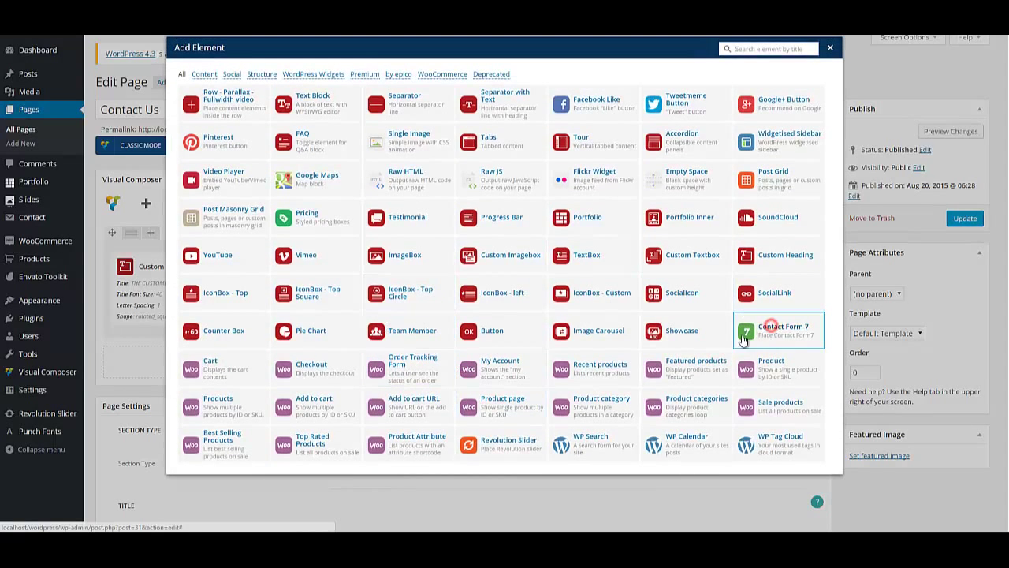
{"action": "left_click", "coordinate": [773, 330]}
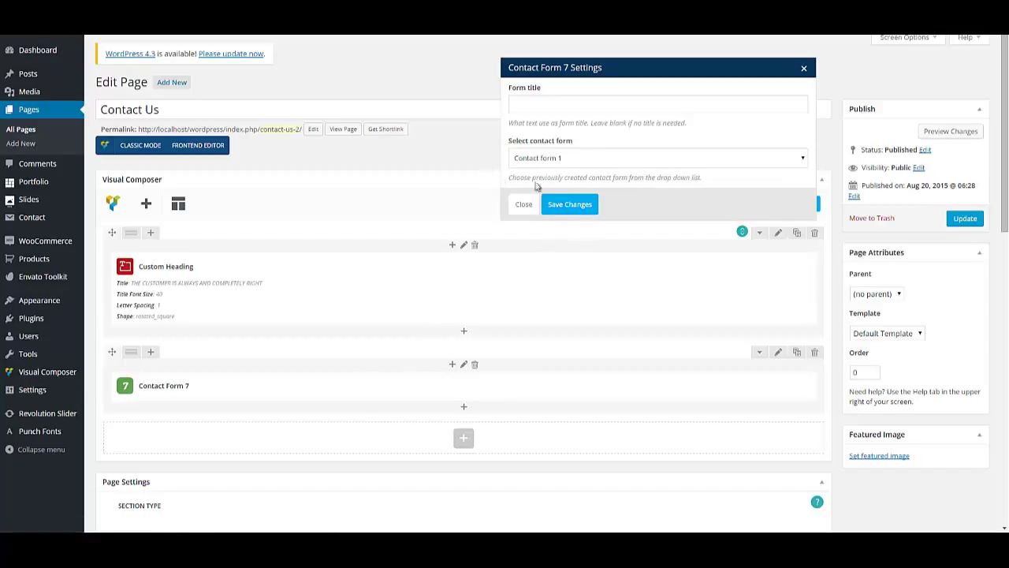
{"action": "left_click", "coordinate": [569, 204]}
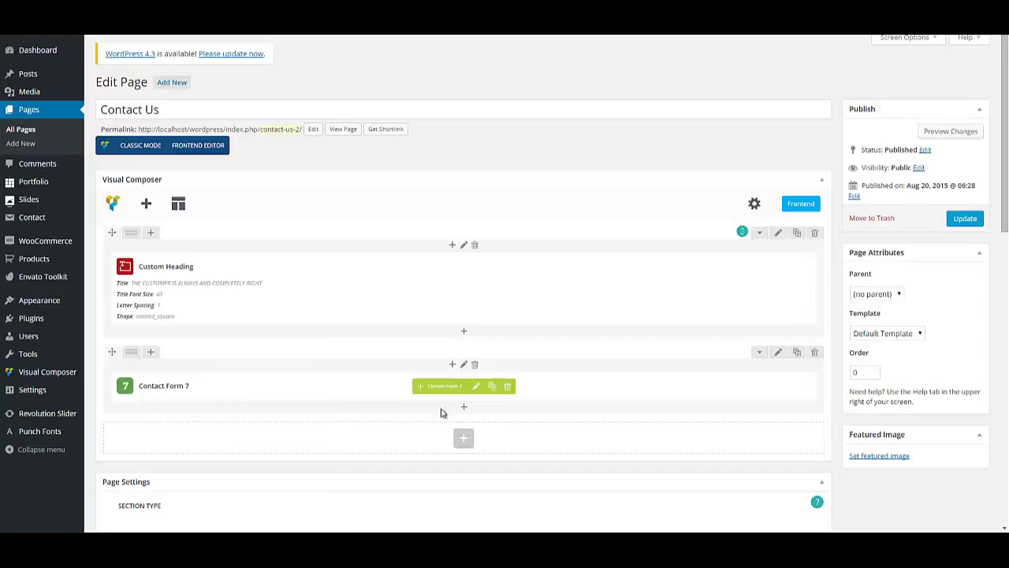
Keep Section Type as Custom section, set Section Display to External page, and update.
{"action": "scroll", "coordinate": [579, 433], "scroll_direction": "down", "scroll_amount": 2}
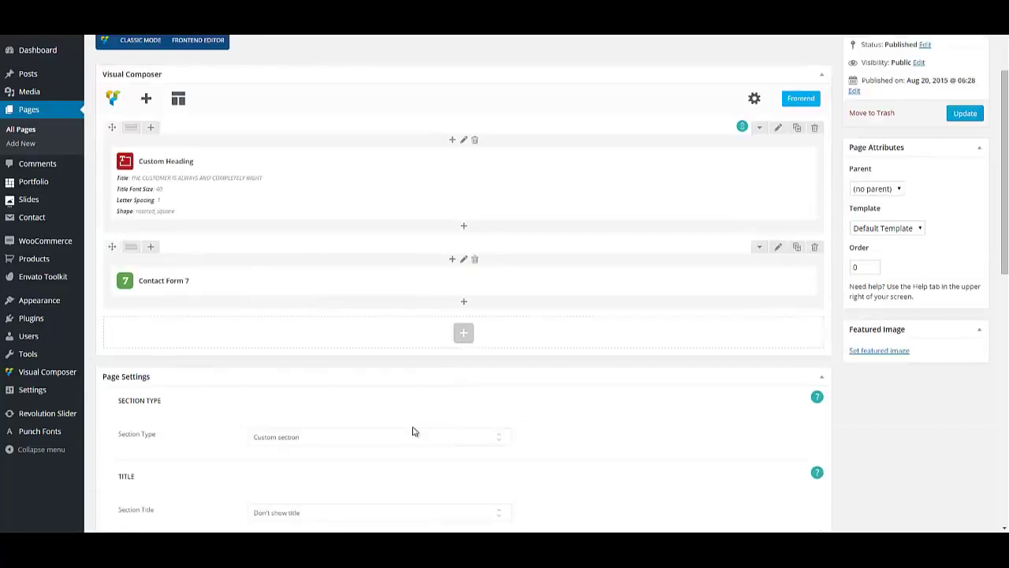
{"action": "left_click", "coordinate": [412, 435]}
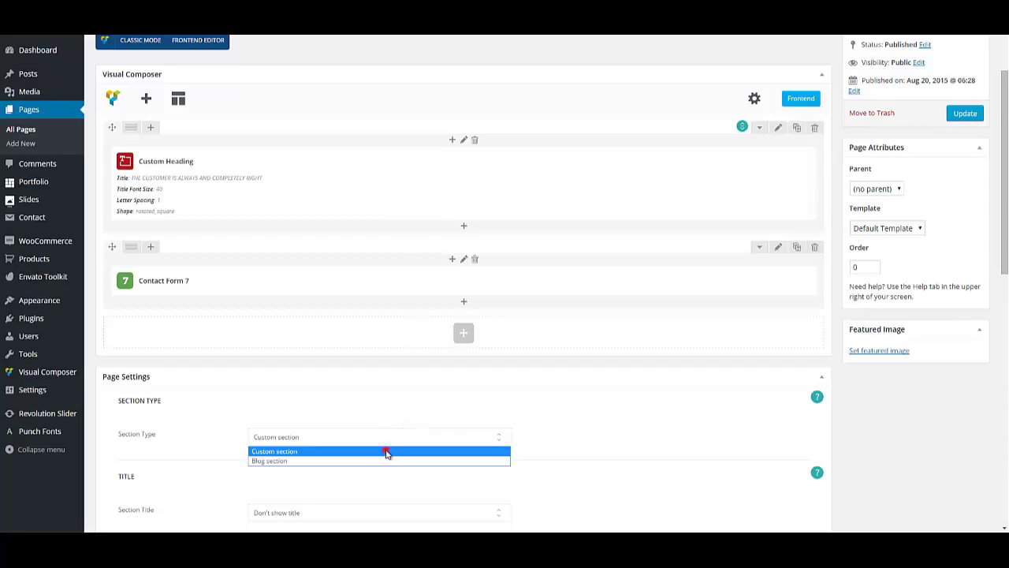
{"action": "left_click", "coordinate": [386, 453]}
{"action": "scroll", "coordinate": [396, 454], "scroll_direction": "down", "scroll_amount": 3}
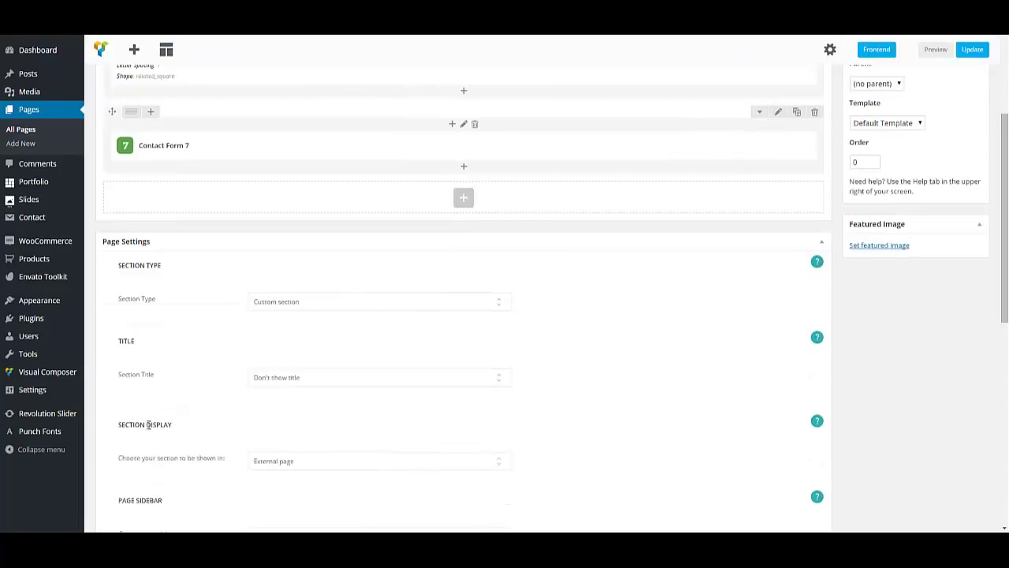
{"action": "left_click", "coordinate": [334, 466]}
{"action": "left_click", "coordinate": [333, 483]}
{"action": "left_click", "coordinate": [966, 50]}
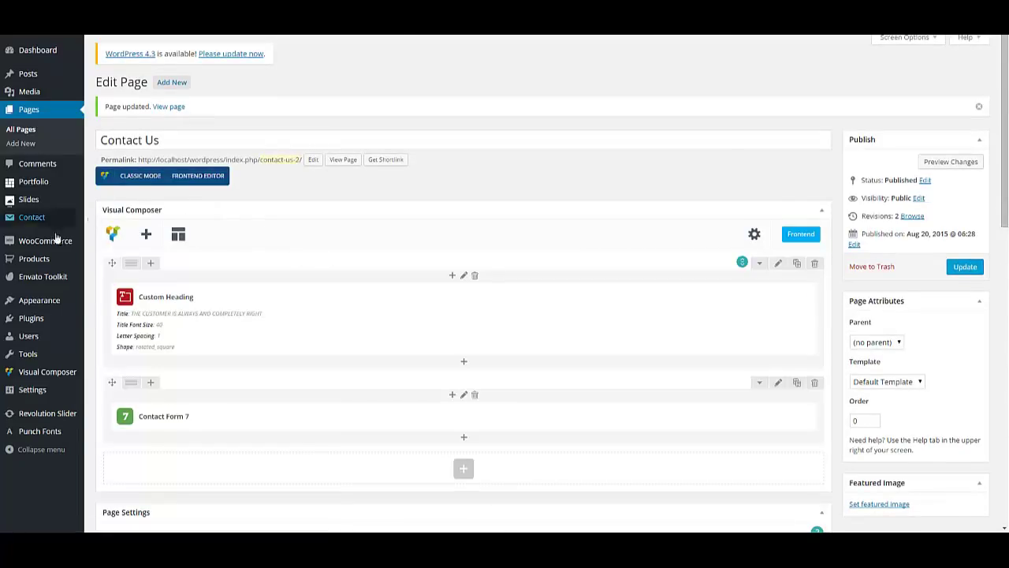
Create a new contact form in the default language.
{"action": "mouse_move", "coordinate": [31, 224]}
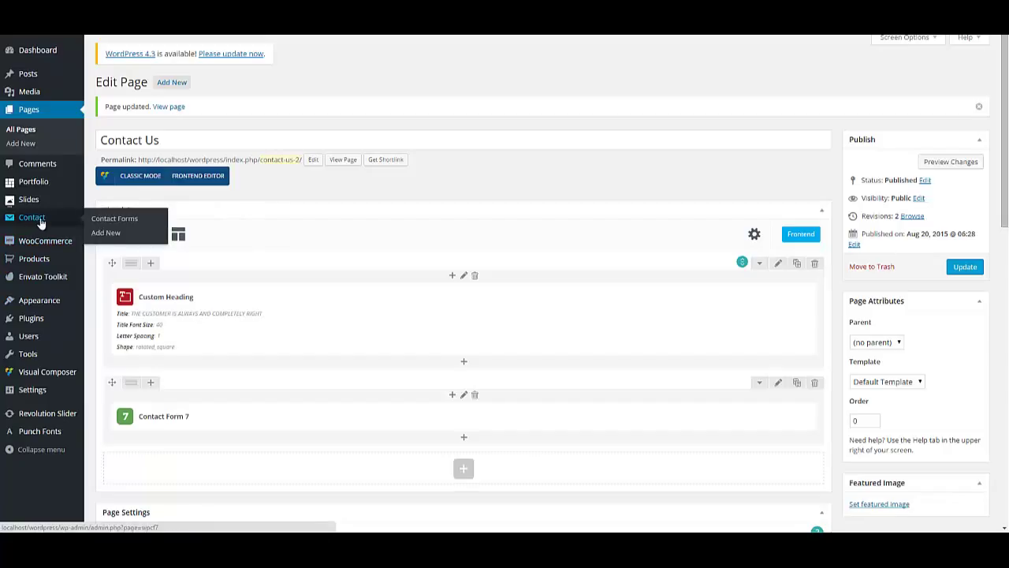
{"action": "left_click", "coordinate": [101, 232]}
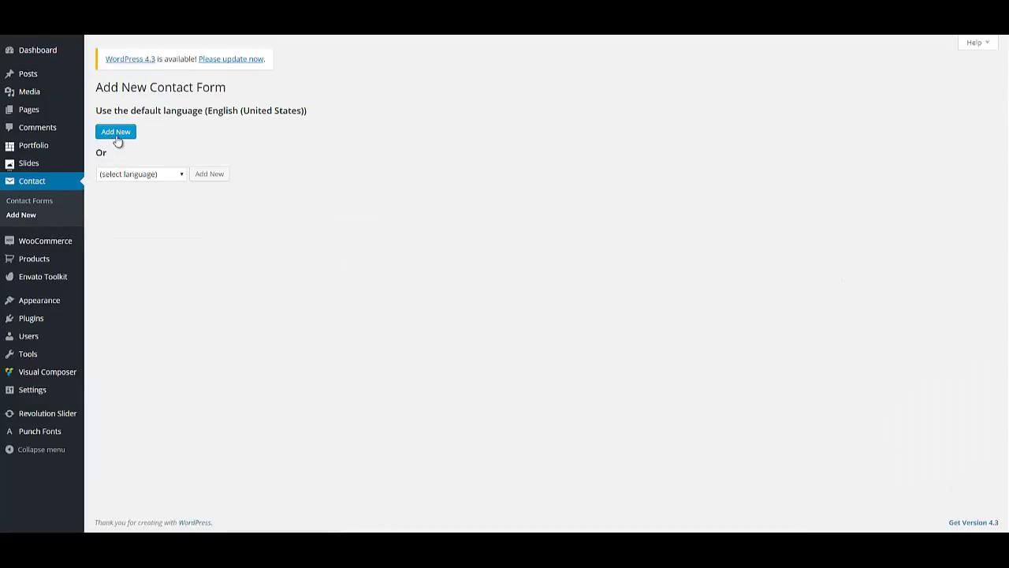
{"action": "left_click", "coordinate": [117, 138]}
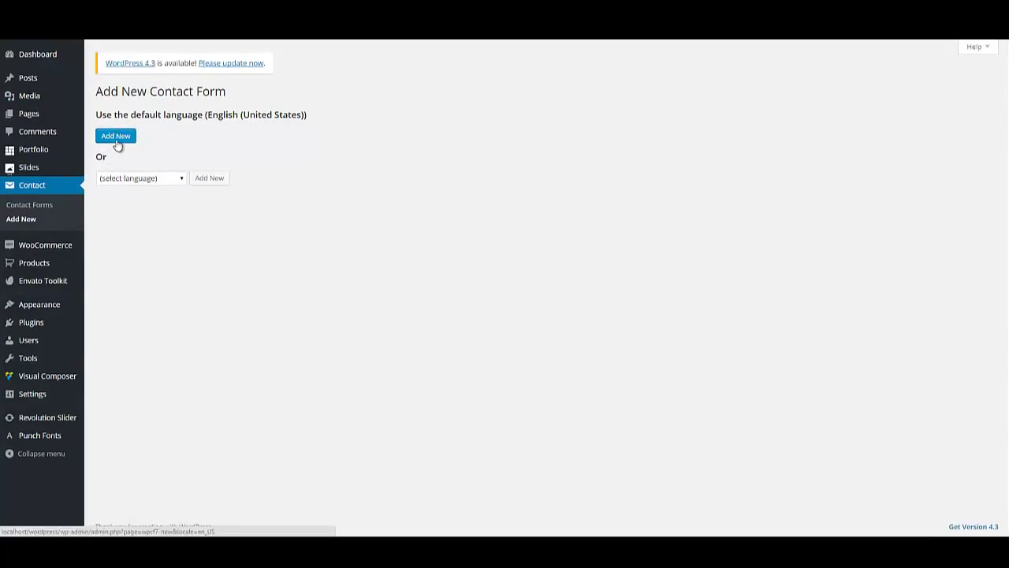
{"action": "left_click", "coordinate": [117, 141]}
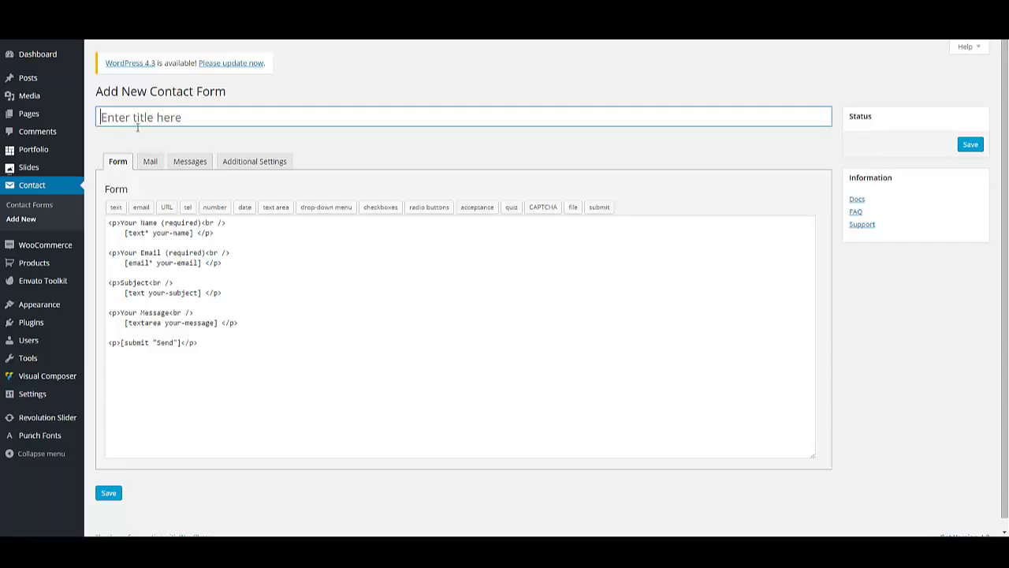
Title the new form 'Contact Form' and save it.
{"action": "left_click", "coordinate": [135, 121]}
{"action": "type", "text": "Co"}
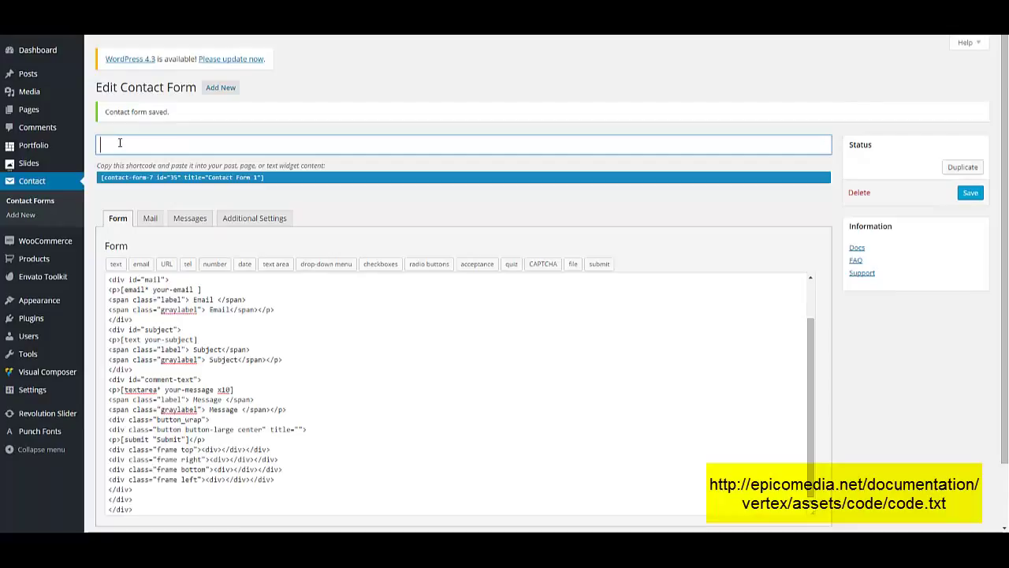
{"action": "type", "text": "C"}
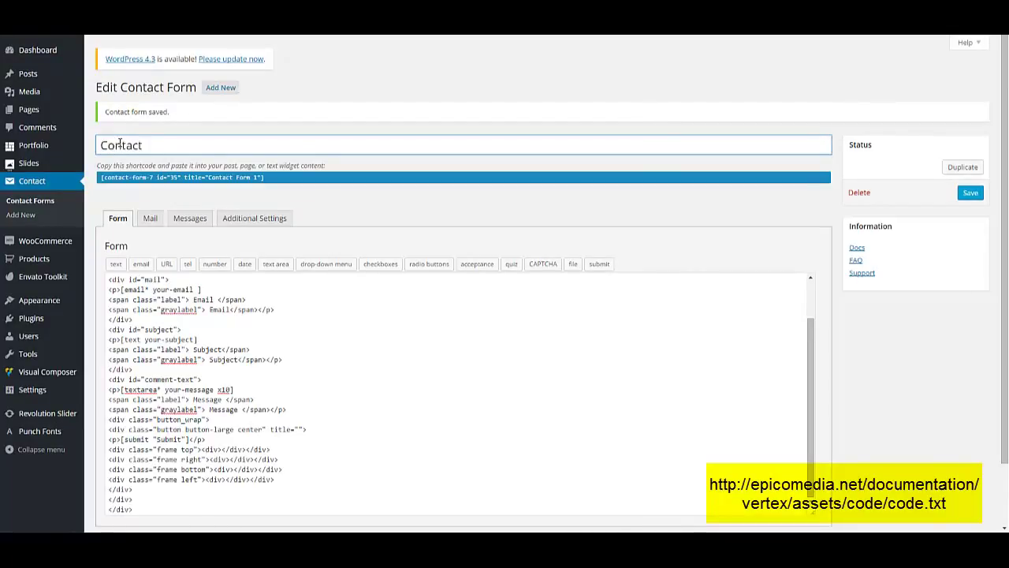
{"action": "type", "text": "ontact Form"}
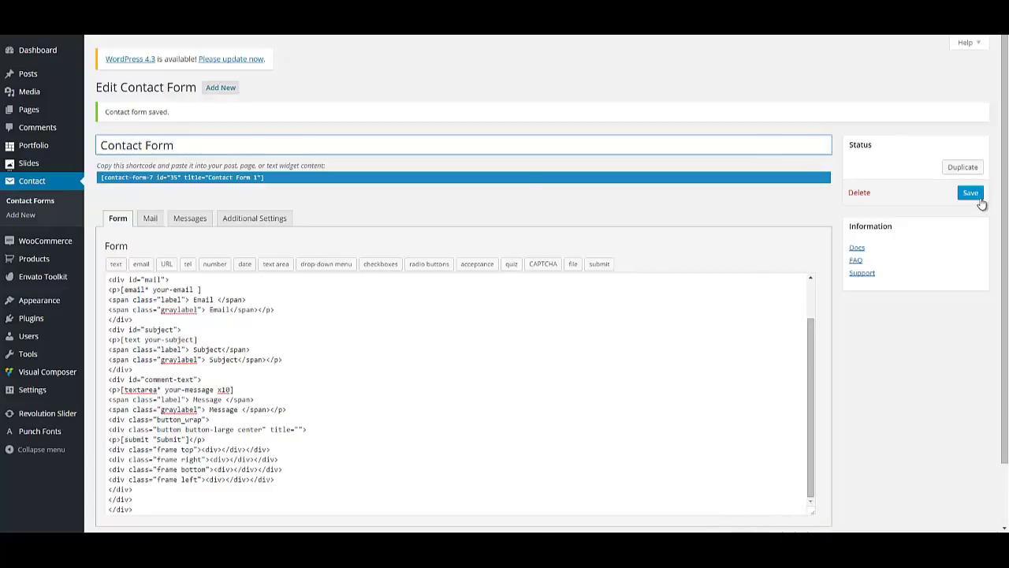
{"action": "left_click", "coordinate": [980, 200]}
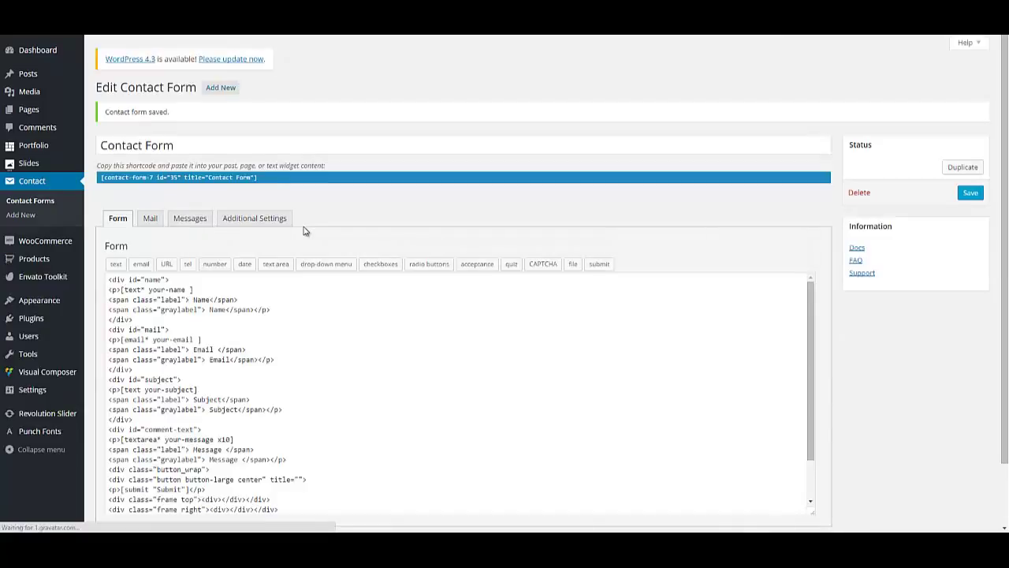
Open the Contact Us page for editing from the pages list.
{"action": "left_click", "coordinate": [36, 112]}
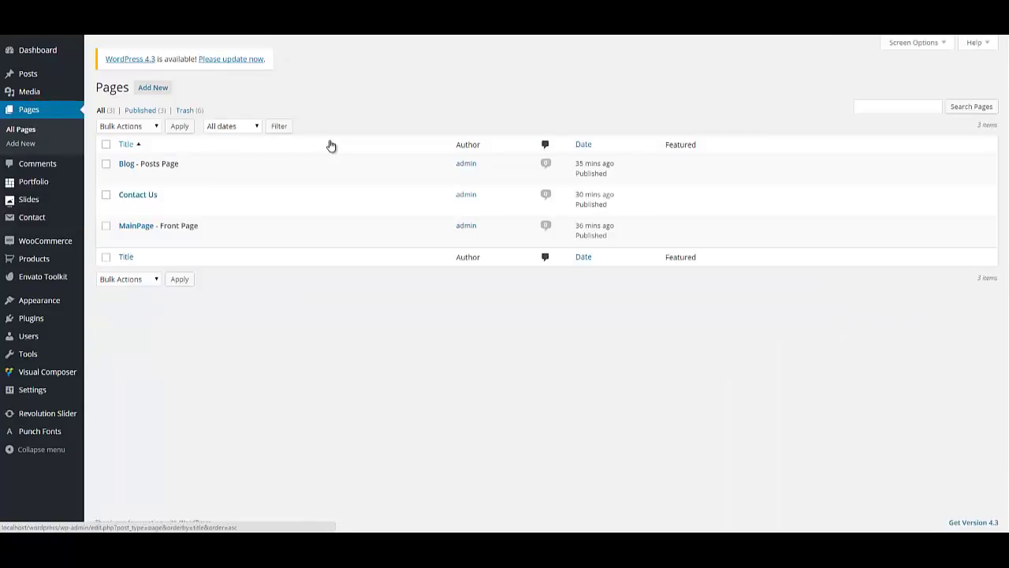
{"action": "mouse_move", "coordinate": [163, 198]}
{"action": "left_click", "coordinate": [124, 209]}
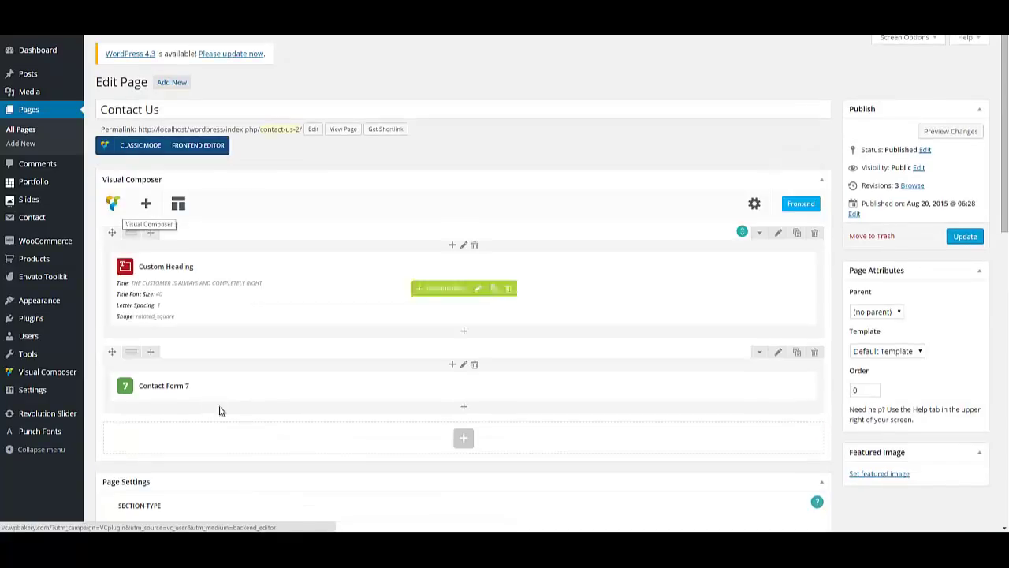
Point the Contact Form 7 element to 'Contact Form', save it, and update the page.
{"action": "mouse_move", "coordinate": [474, 388]}
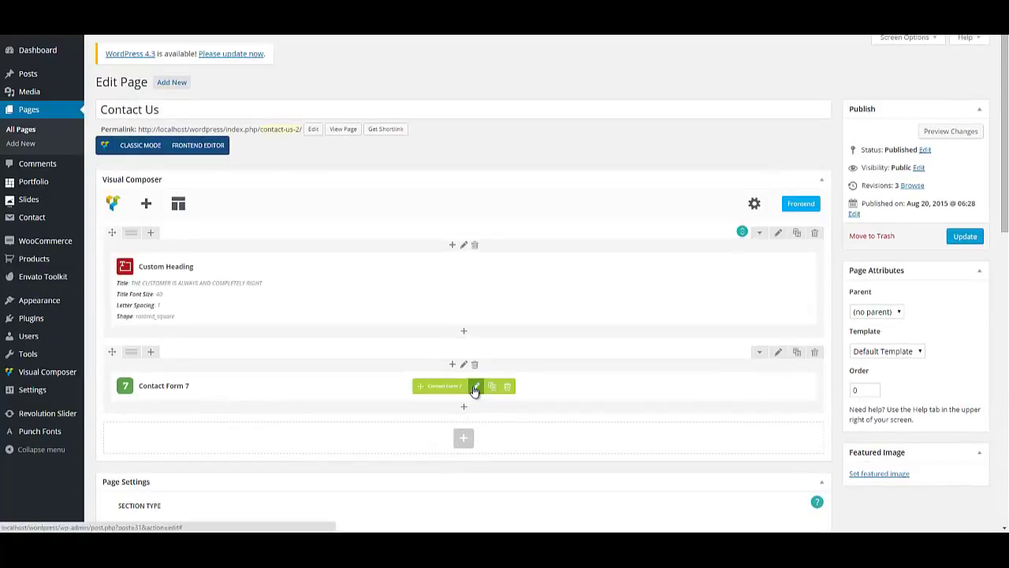
{"action": "left_click", "coordinate": [475, 388]}
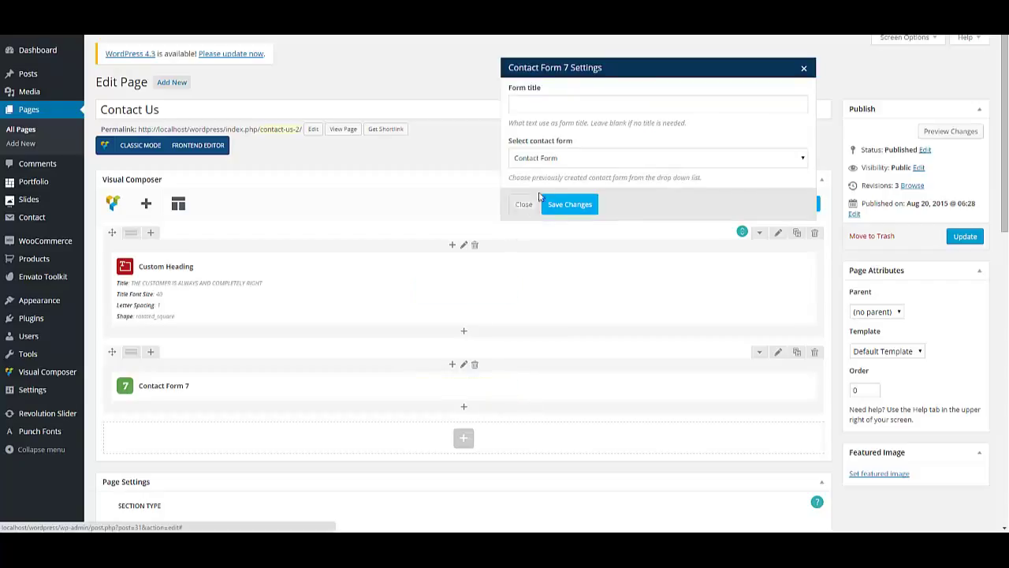
{"action": "left_click", "coordinate": [560, 163]}
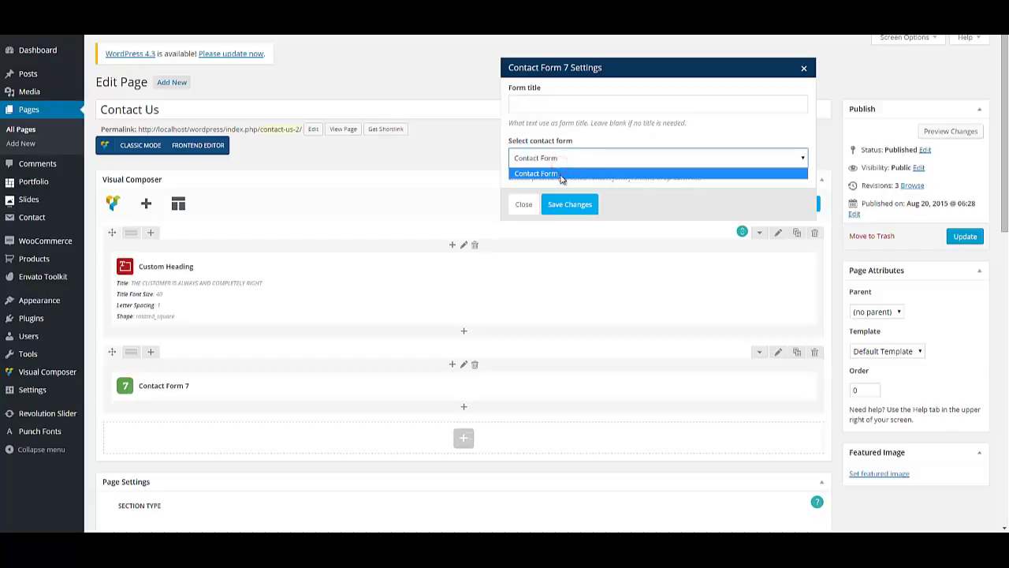
{"action": "left_click", "coordinate": [560, 174]}
{"action": "left_click", "coordinate": [559, 201]}
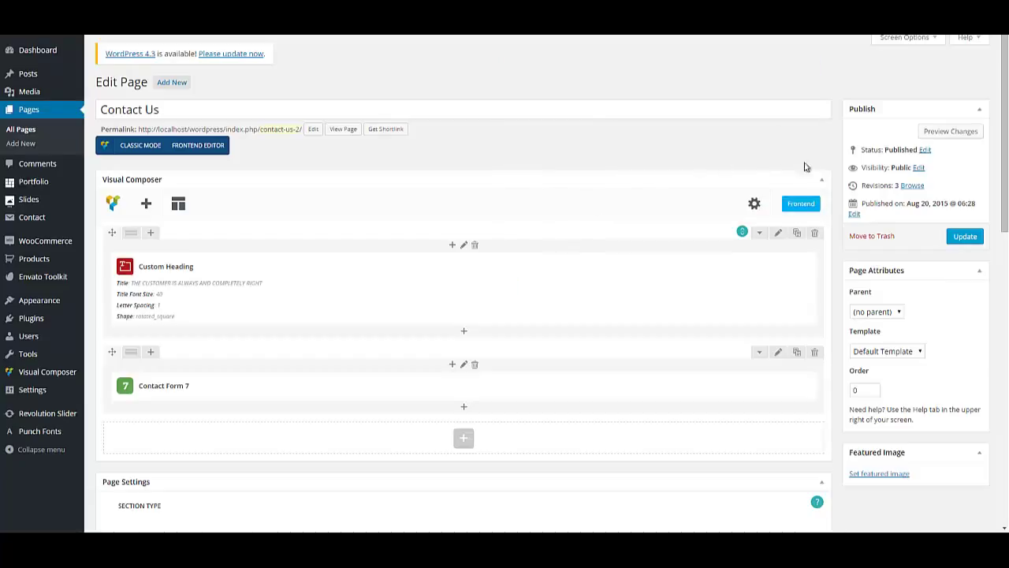
{"action": "left_click", "coordinate": [963, 236]}
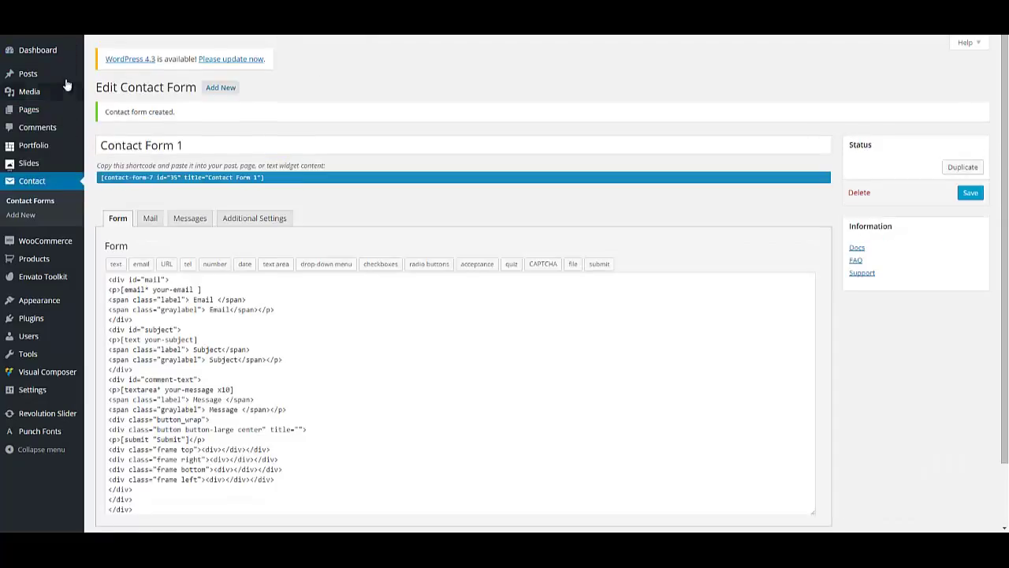
Start a new post titled BRANDING IDENTITY, copying the title from the notes.
{"action": "mouse_move", "coordinate": [52, 78]}
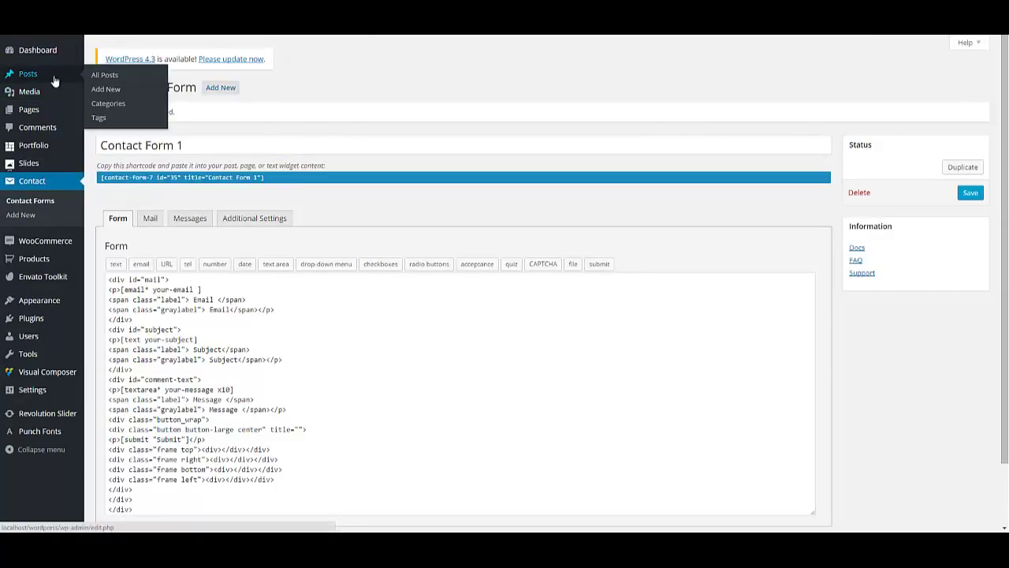
{"action": "left_click", "coordinate": [104, 89]}
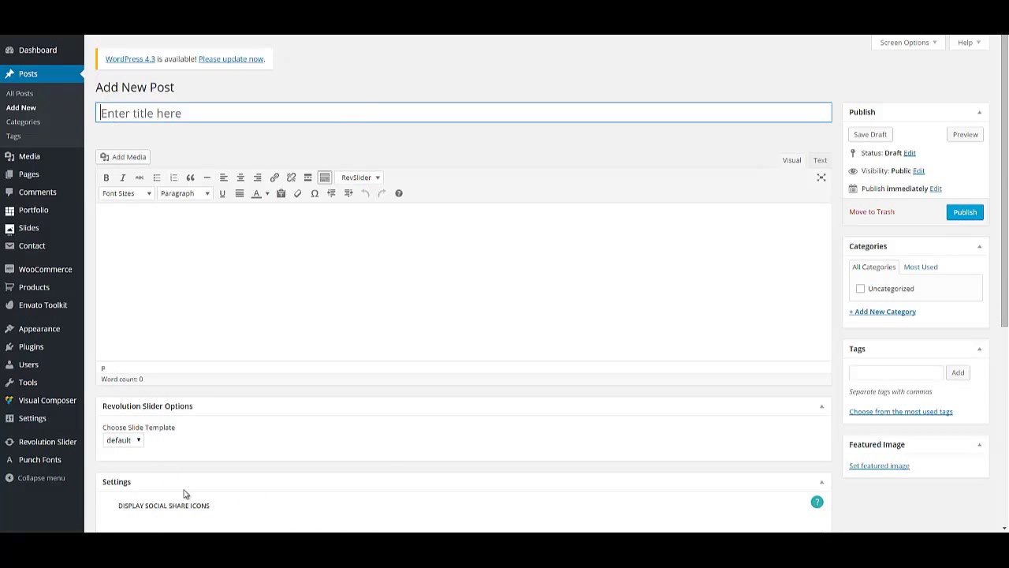
{"action": "left_click", "coordinate": [226, 512]}
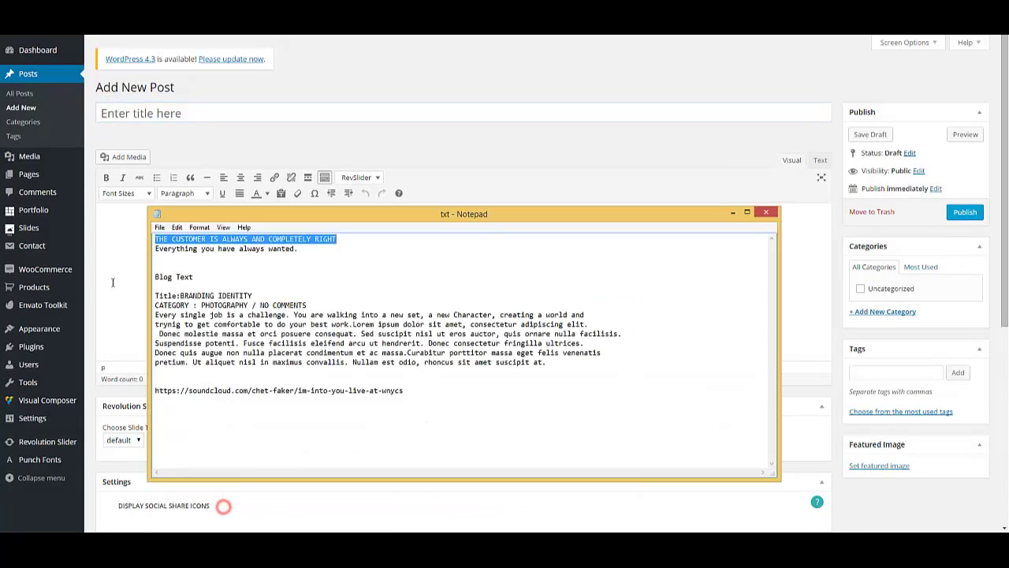
{"action": "left_click_drag", "start_coordinate": [227, 296], "coordinate": [182, 296]}
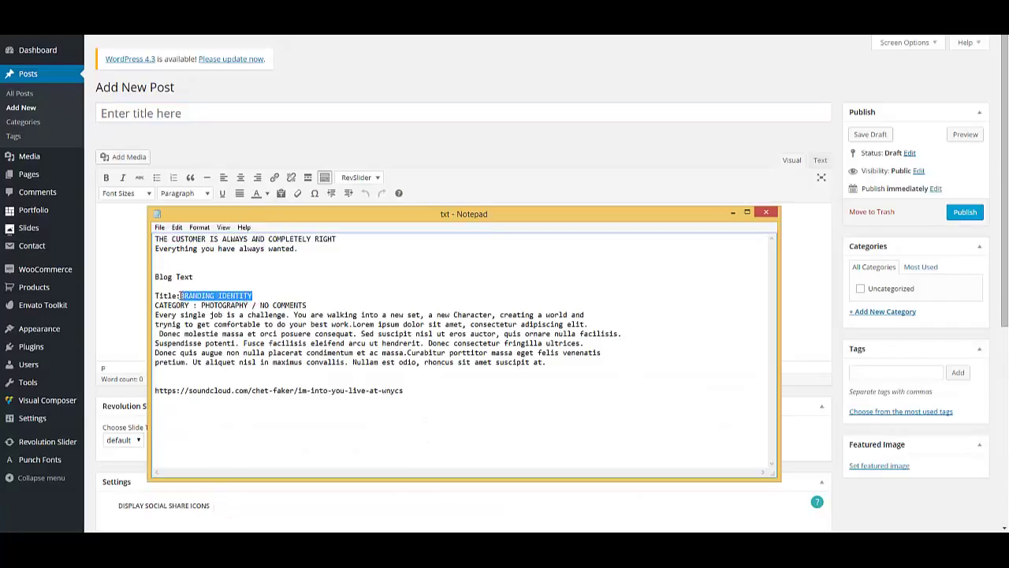
{"action": "right_click", "coordinate": [193, 293]}
{"action": "left_click", "coordinate": [214, 326]}
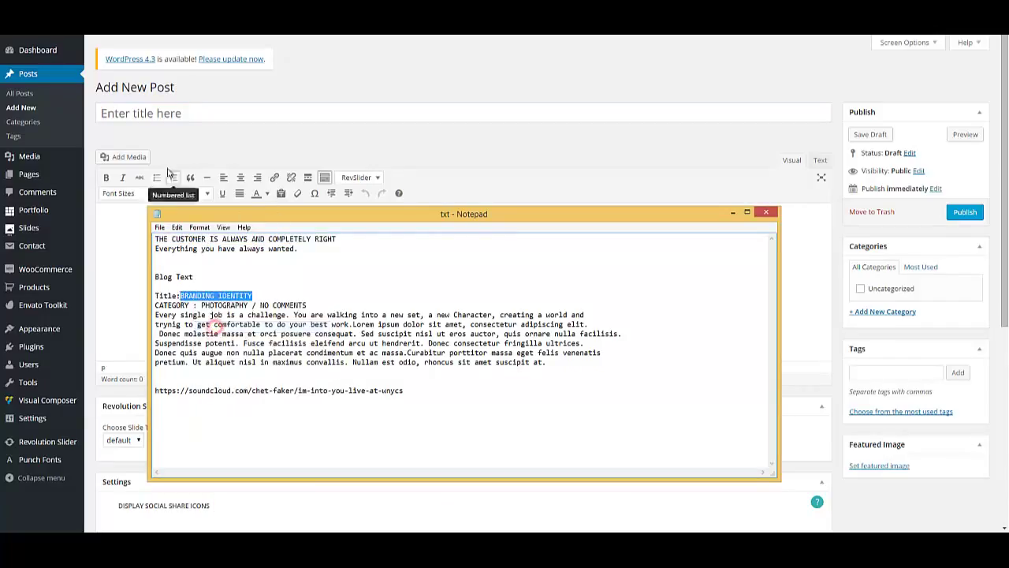
{"action": "left_click", "coordinate": [148, 113]}
{"action": "right_click", "coordinate": [148, 112]}
{"action": "left_click", "coordinate": [169, 171]}
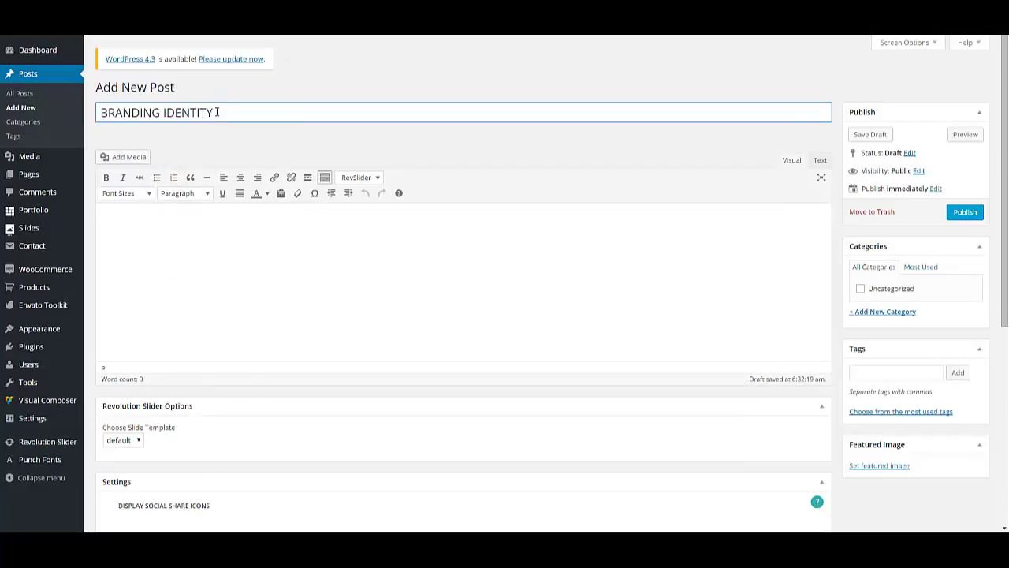
Paste the lorem-ipsum blog paragraph from the notes into the post body.
{"action": "left_click", "coordinate": [161, 233]}
{"action": "key", "text": "alt+Tab"}
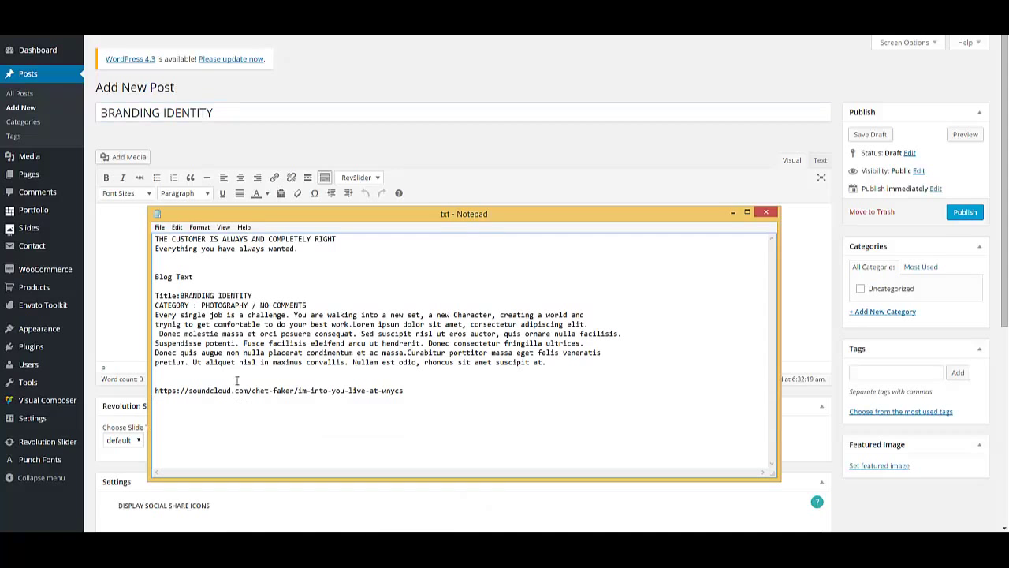
{"action": "left_click_drag", "start_coordinate": [555, 366], "coordinate": [154, 316]}
{"action": "right_click", "coordinate": [198, 322]}
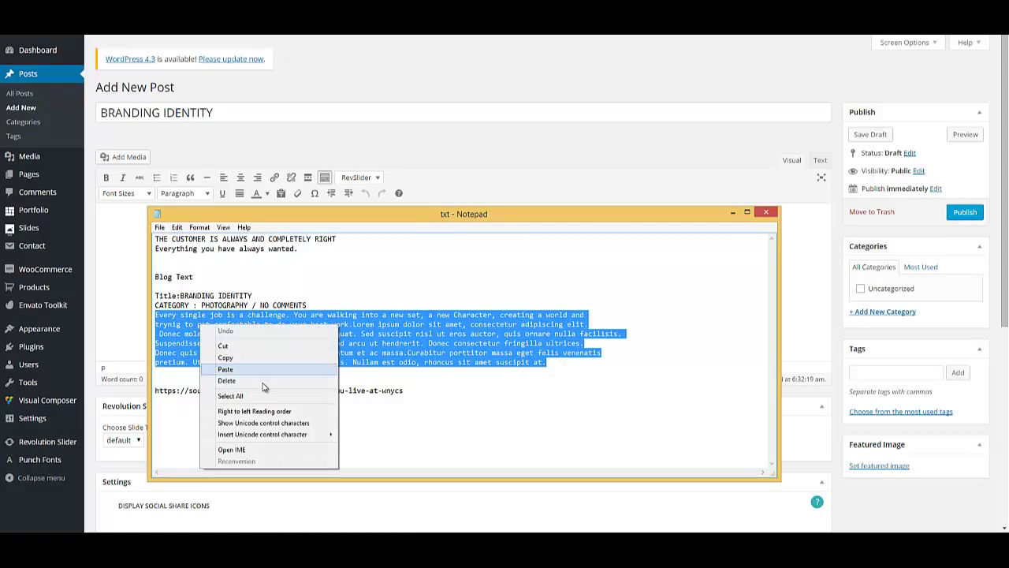
{"action": "left_click", "coordinate": [247, 358]}
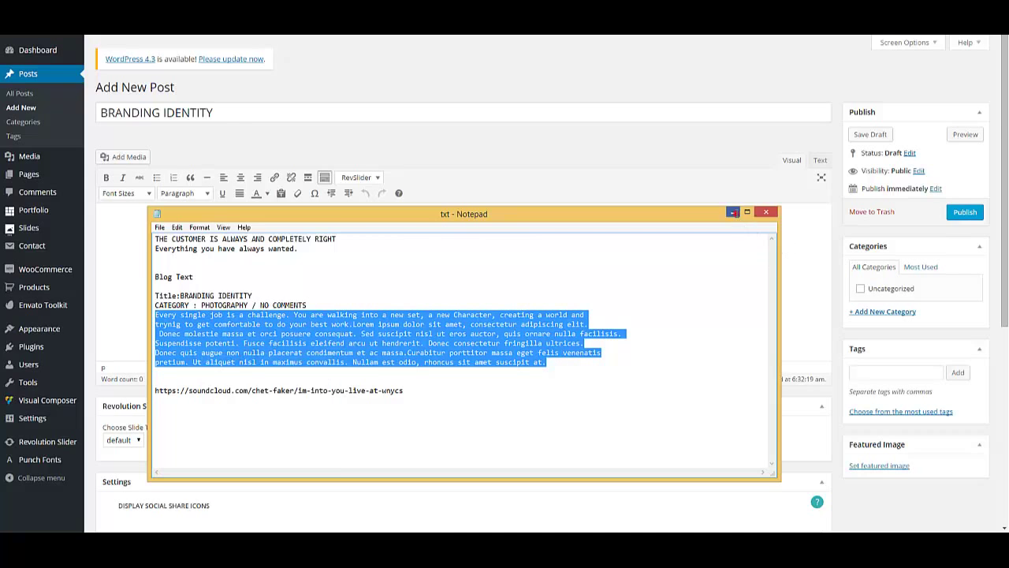
{"action": "left_click", "coordinate": [733, 212]}
{"action": "right_click", "coordinate": [245, 255]}
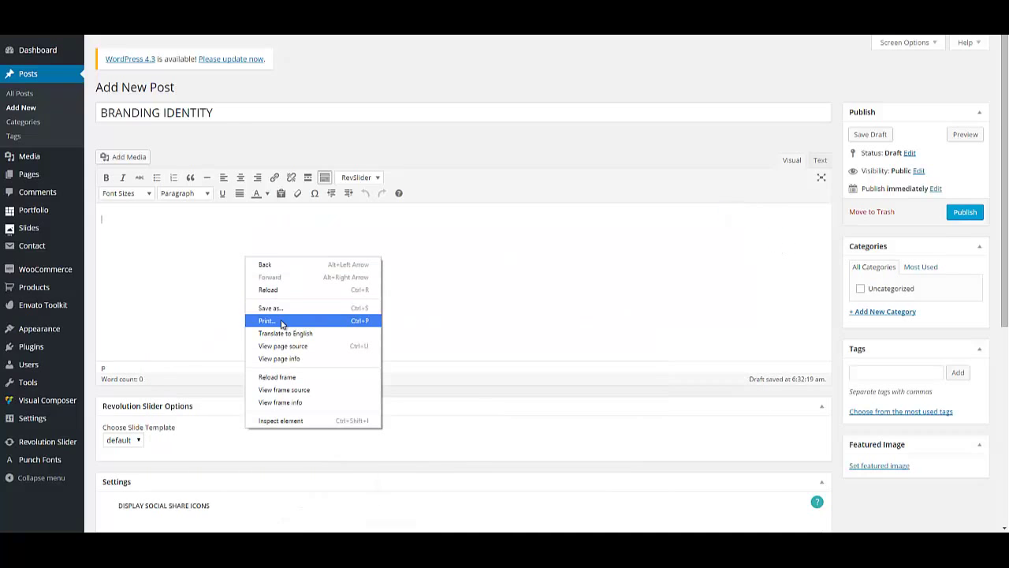
{"action": "right_click", "coordinate": [108, 210]}
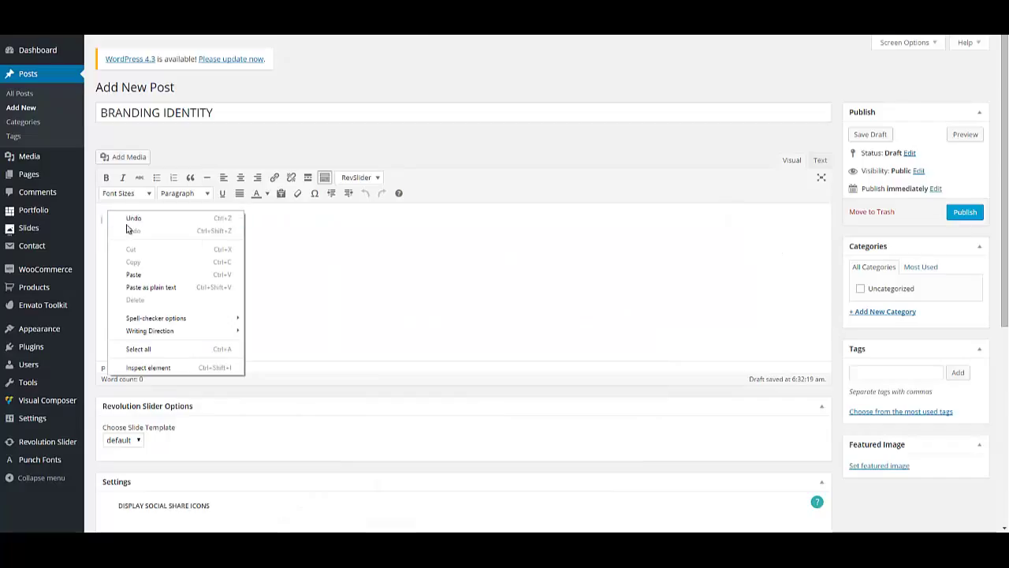
{"action": "left_click", "coordinate": [144, 271]}
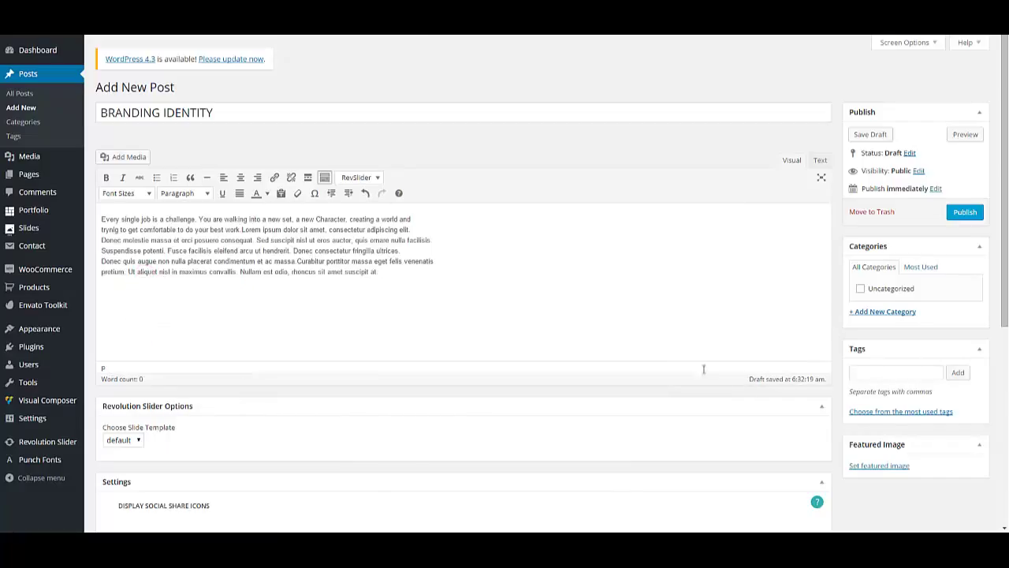
{"action": "left_click", "coordinate": [875, 312]}
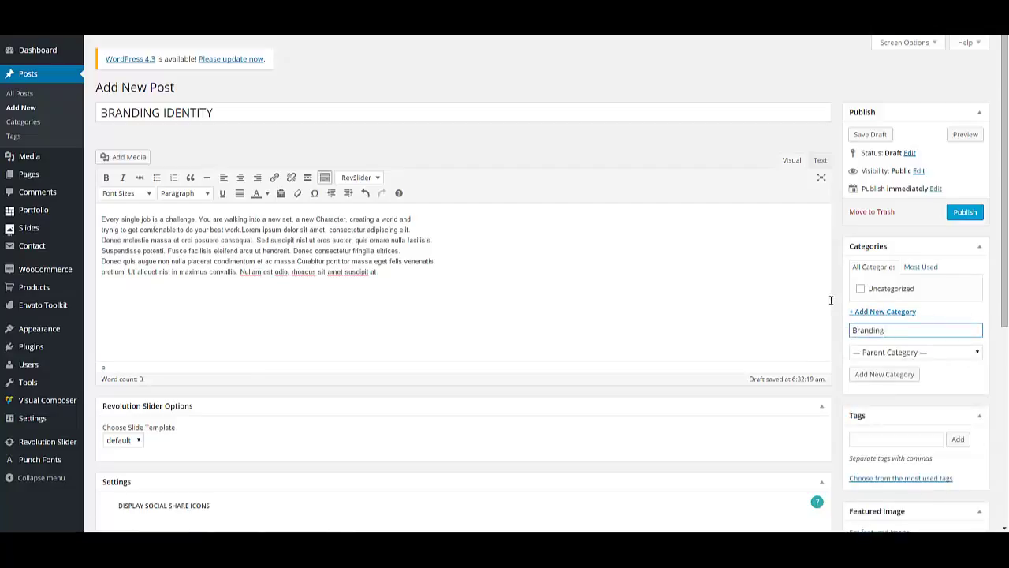
Add new categories Branding and Fashion to the post.
{"action": "left_click", "coordinate": [884, 374]}
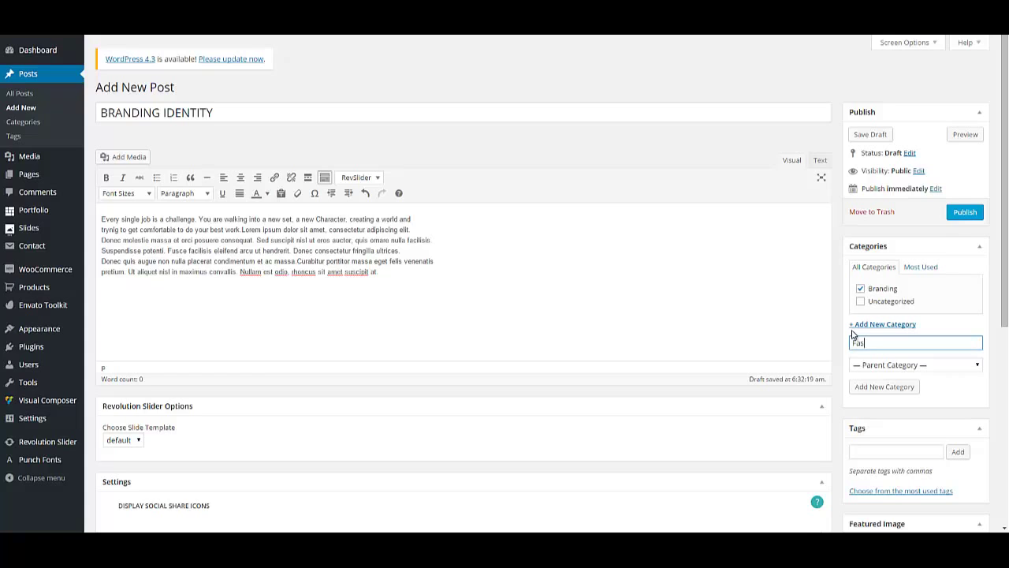
{"action": "type", "text": "Fashion"}
{"action": "key", "text": "Return"}
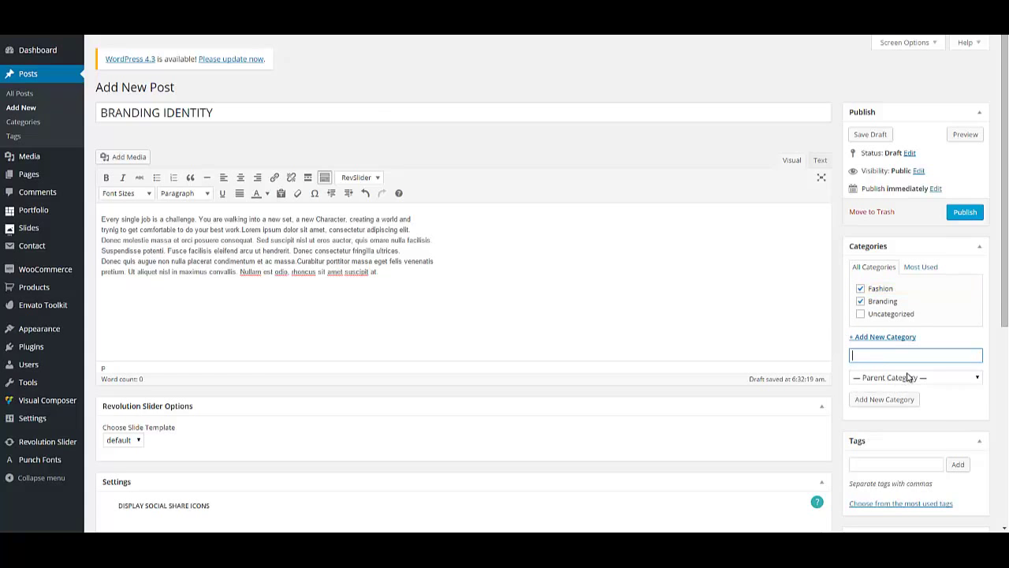
{"action": "scroll", "coordinate": [911, 377], "scroll_direction": "down", "scroll_amount": 1}
{"action": "left_click", "coordinate": [981, 197]}
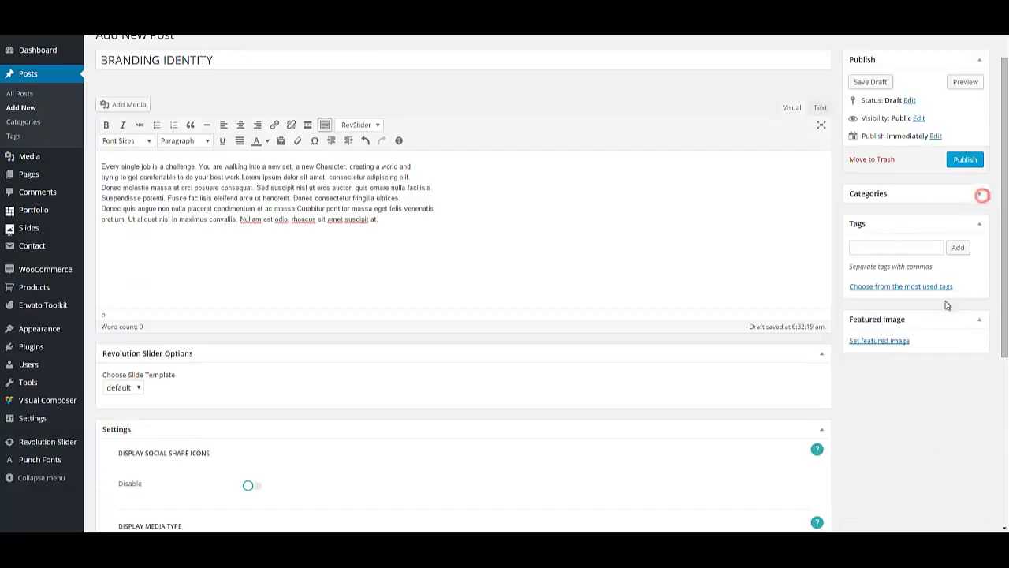
Tag the post Branding and EpicoMedia.
{"action": "left_click", "coordinate": [868, 249]}
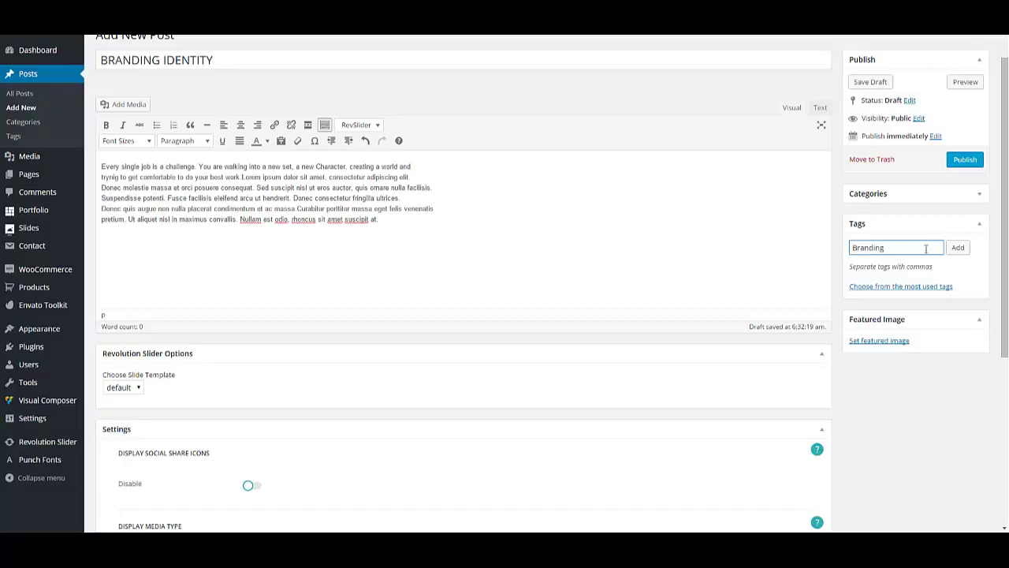
{"action": "key", "text": "Return"}
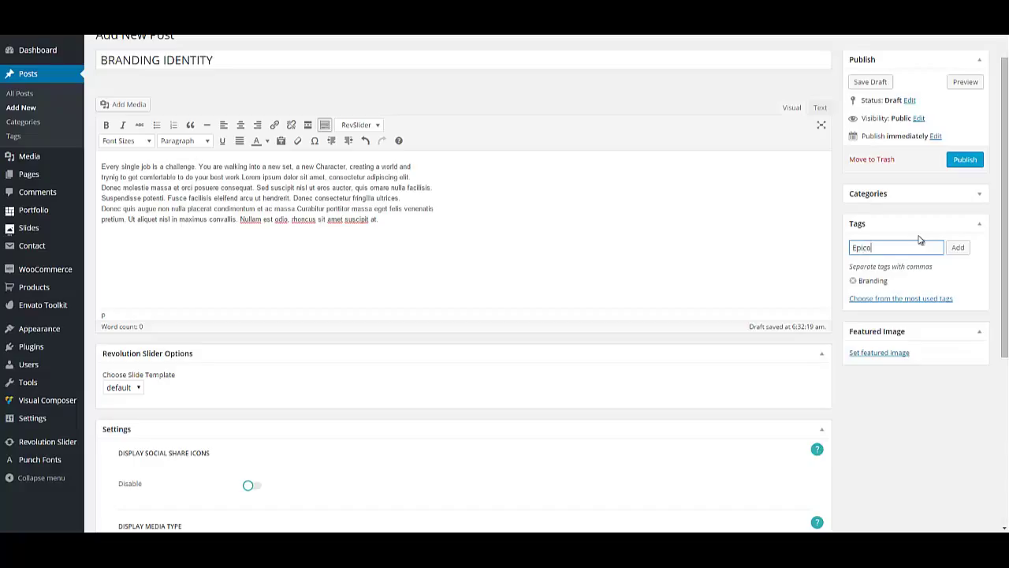
{"action": "left_click", "coordinate": [962, 246]}
Set the parallax image from the media library as the post's featured image.
{"action": "left_click", "coordinate": [860, 355]}
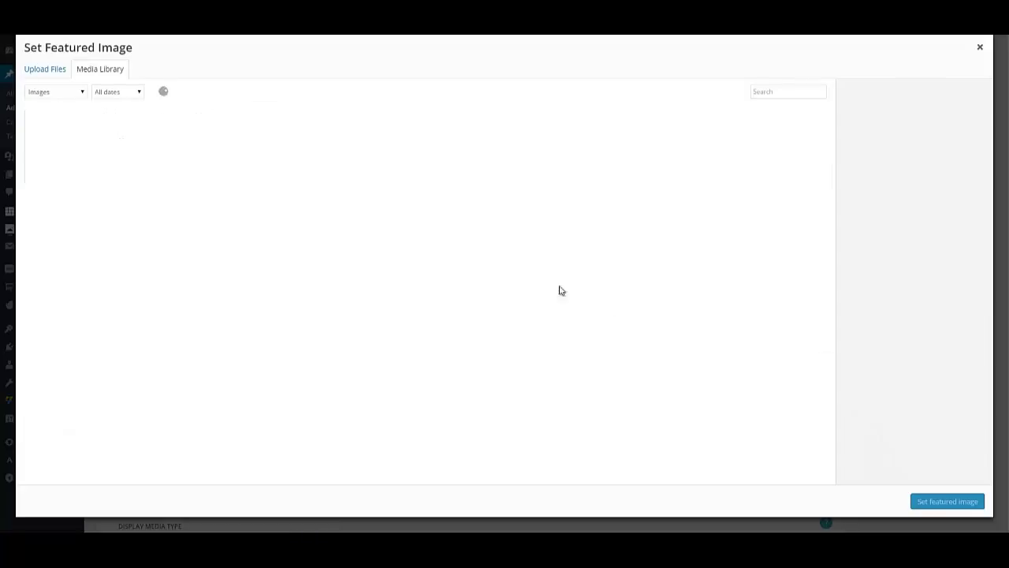
{"action": "left_click", "coordinate": [92, 150]}
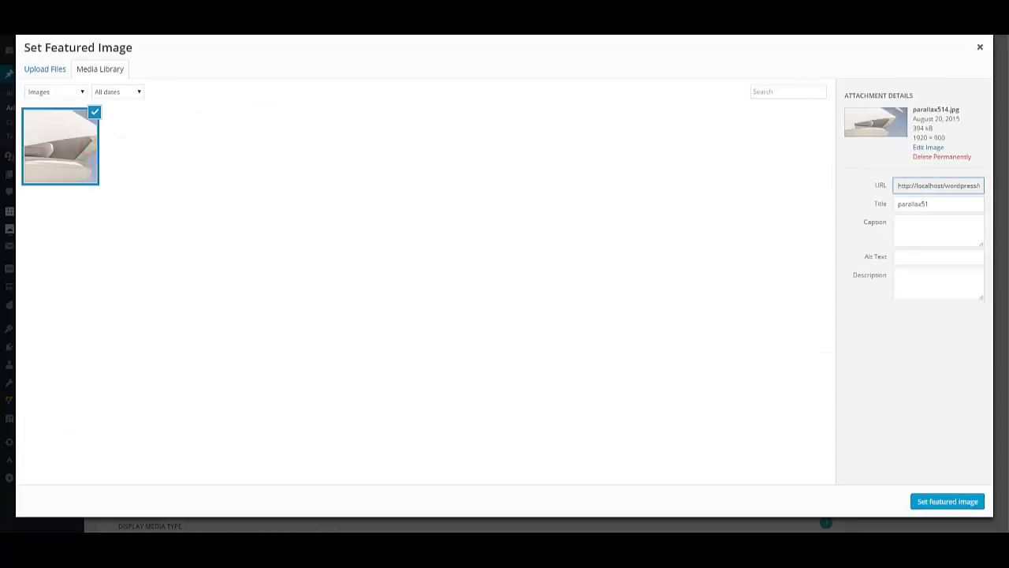
{"action": "left_click", "coordinate": [927, 508]}
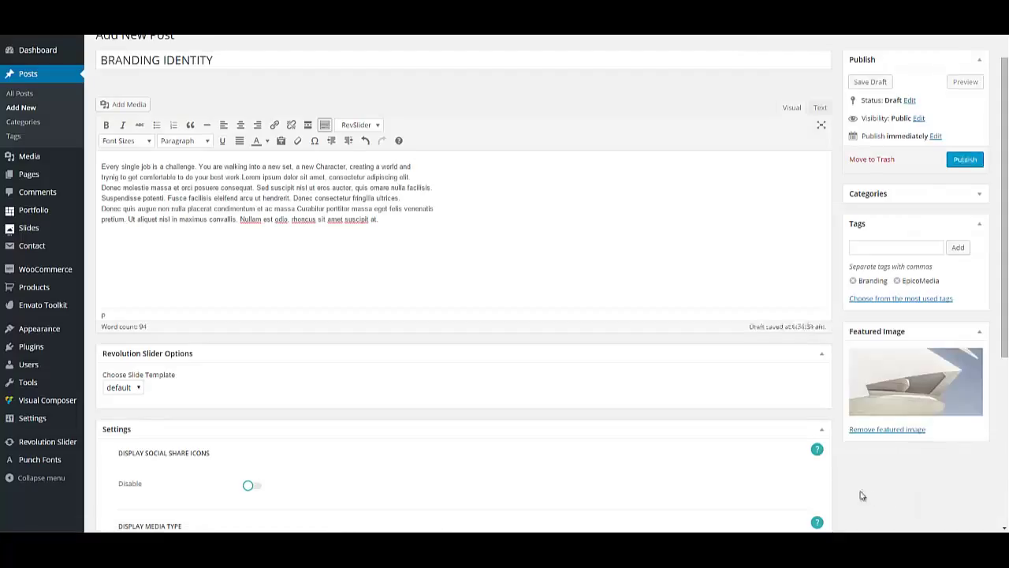
Switch the post's media type to Audio.
{"action": "scroll", "coordinate": [628, 359], "scroll_direction": "down", "scroll_amount": 2}
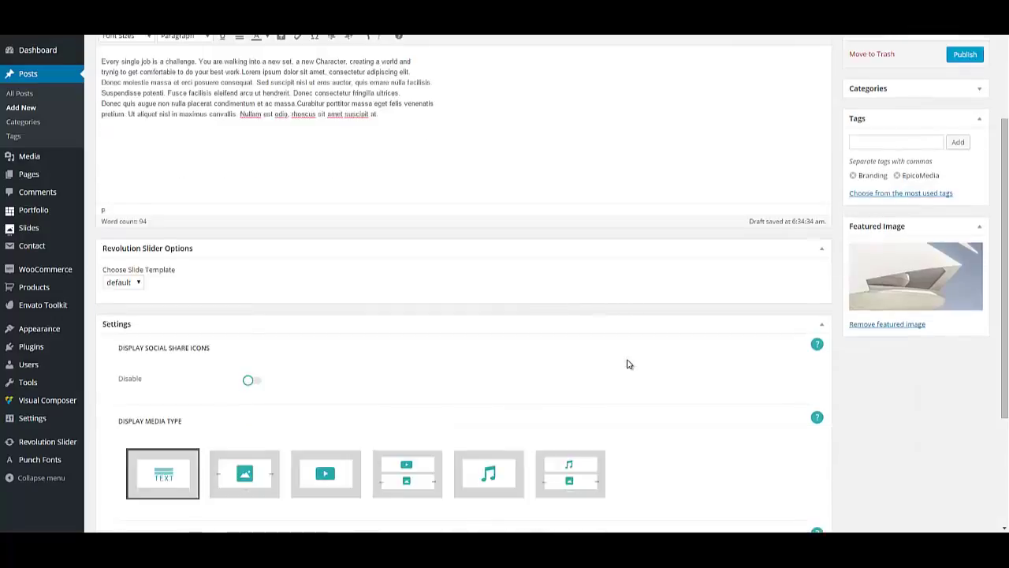
{"action": "scroll", "coordinate": [627, 364], "scroll_direction": "down", "scroll_amount": 2}
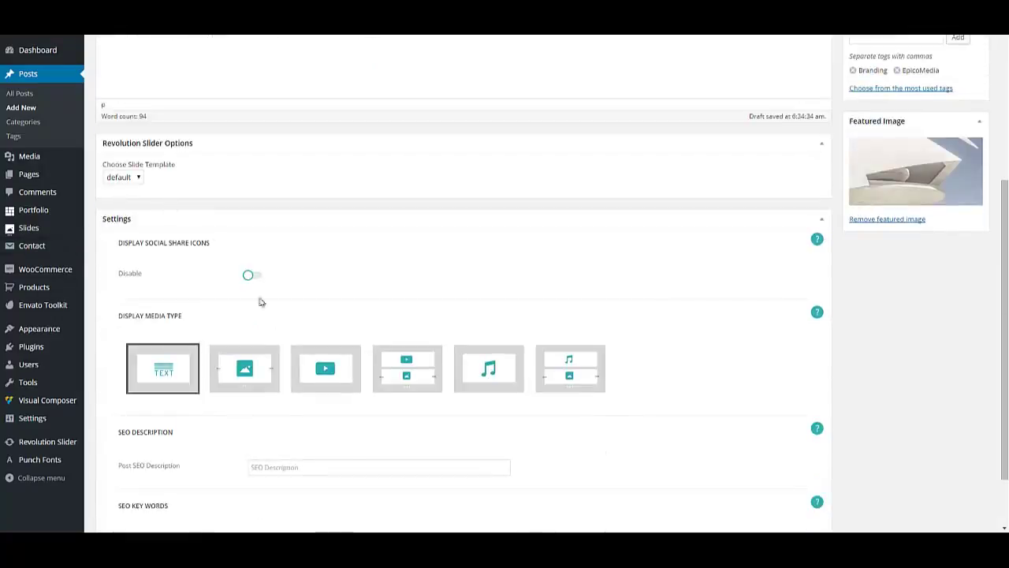
{"action": "left_click", "coordinate": [523, 386]}
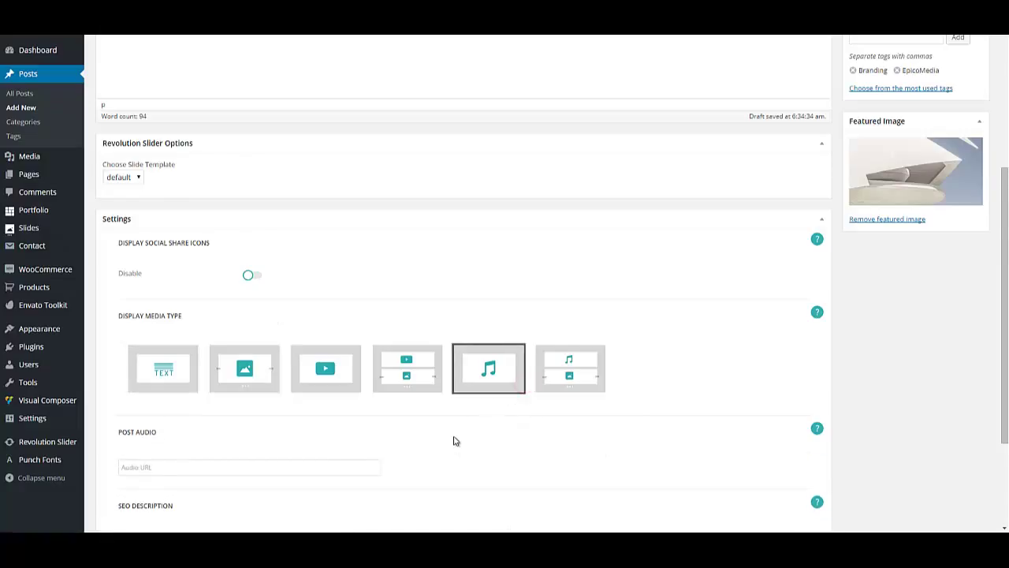
{"action": "scroll", "coordinate": [299, 390], "scroll_direction": "down", "scroll_amount": 2}
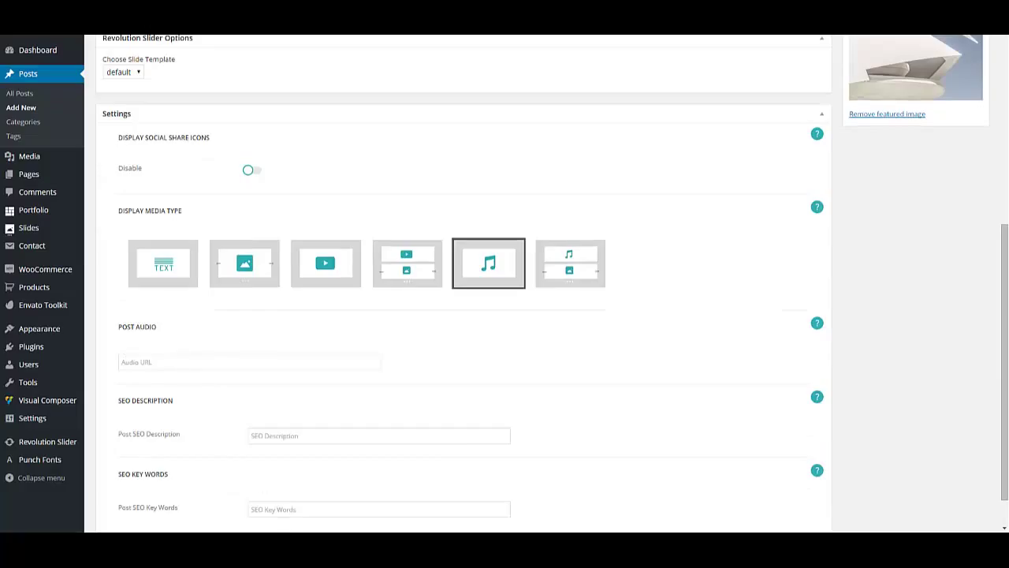
Copy the SoundCloud URL from the notes and paste it as plain text into Post Audio.
{"action": "key", "text": "alt+Tab"}
{"action": "left_click_drag", "start_coordinate": [424, 392], "coordinate": [146, 383]}
{"action": "left_click", "coordinate": [733, 213]}
{"action": "right_click", "coordinate": [174, 362]}
{"action": "left_click", "coordinate": [203, 439]}
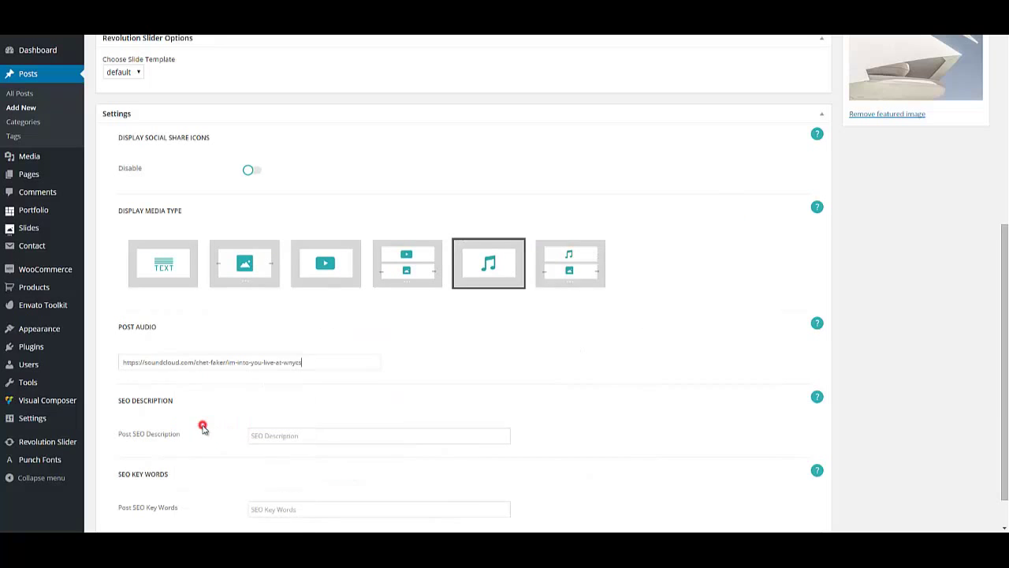
{"action": "scroll", "coordinate": [734, 446], "scroll_direction": "down", "scroll_amount": 1}
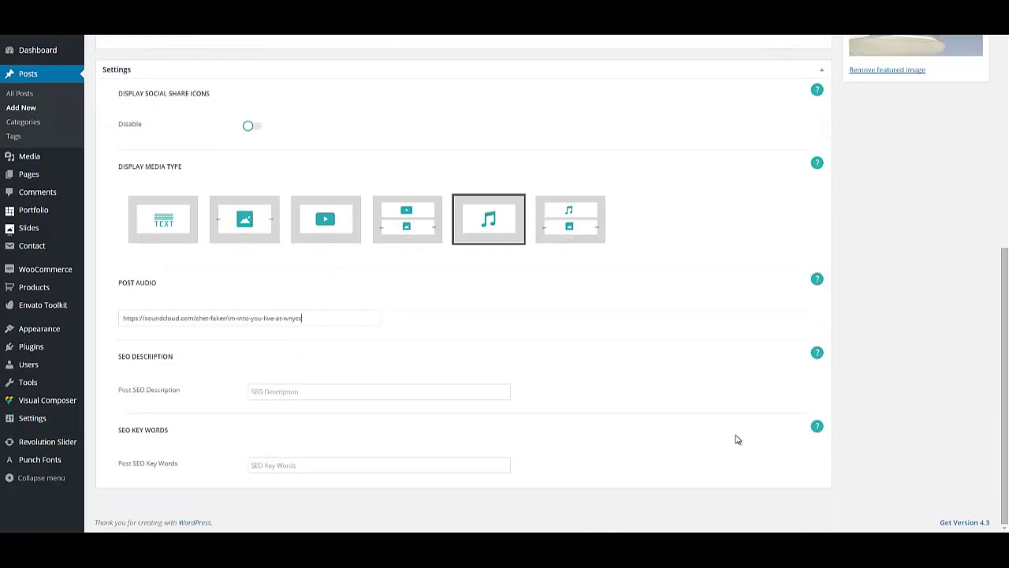
{"action": "scroll", "coordinate": [838, 423], "scroll_direction": "up", "scroll_amount": 5}
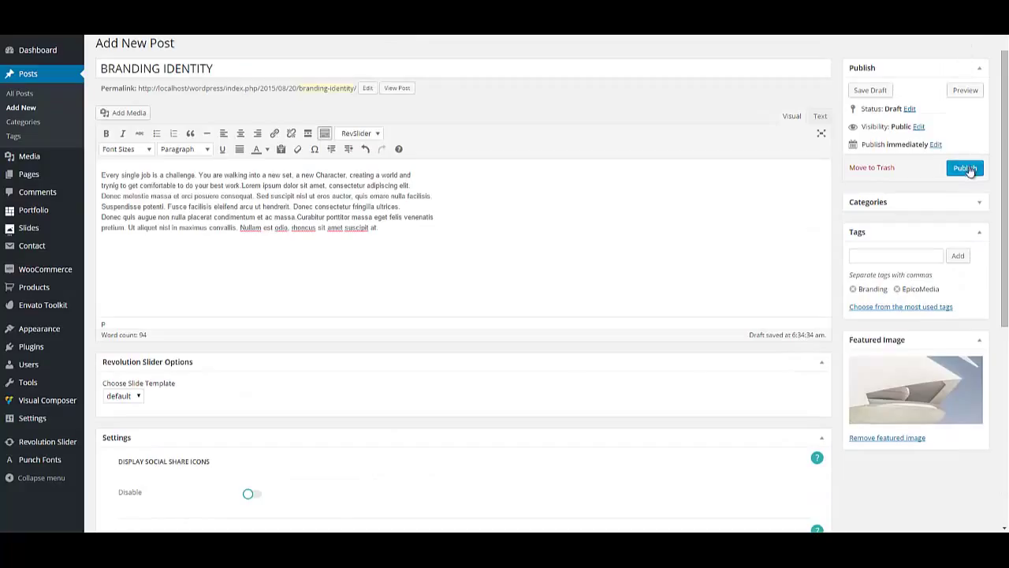
Publish the BRANDING IDENTITY post and go to the All Posts list.
{"action": "left_click", "coordinate": [965, 167]}
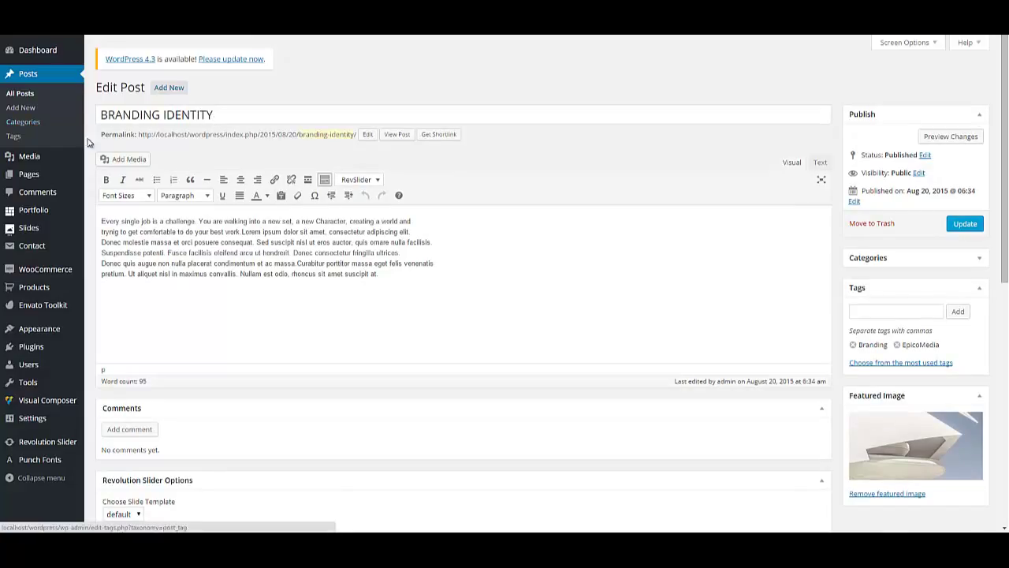
{"action": "left_click", "coordinate": [27, 93]}
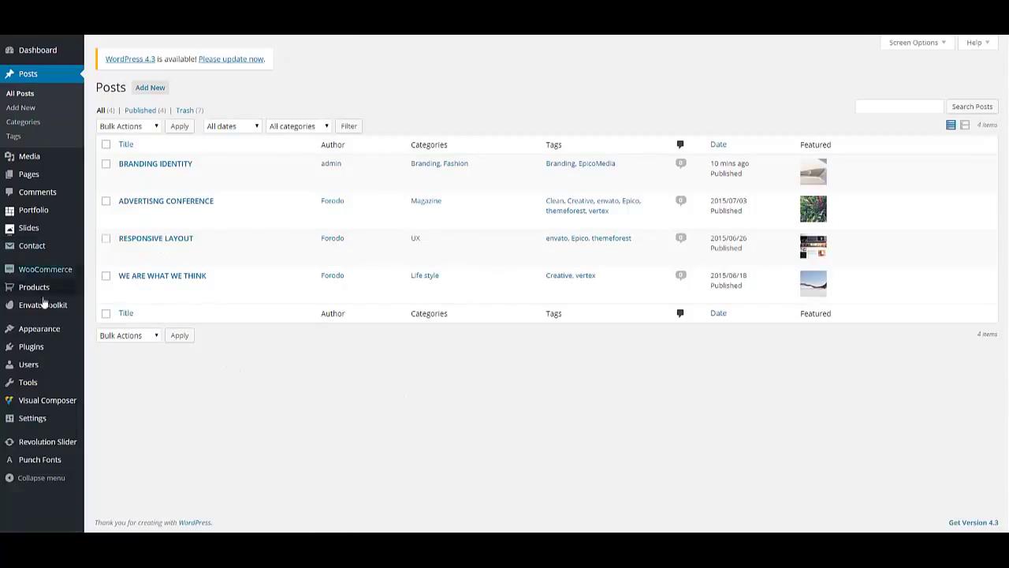
In Appearance > Menus, add the Home, Contact Us and Blog pages to Menu 1.
{"action": "mouse_move", "coordinate": [40, 333]}
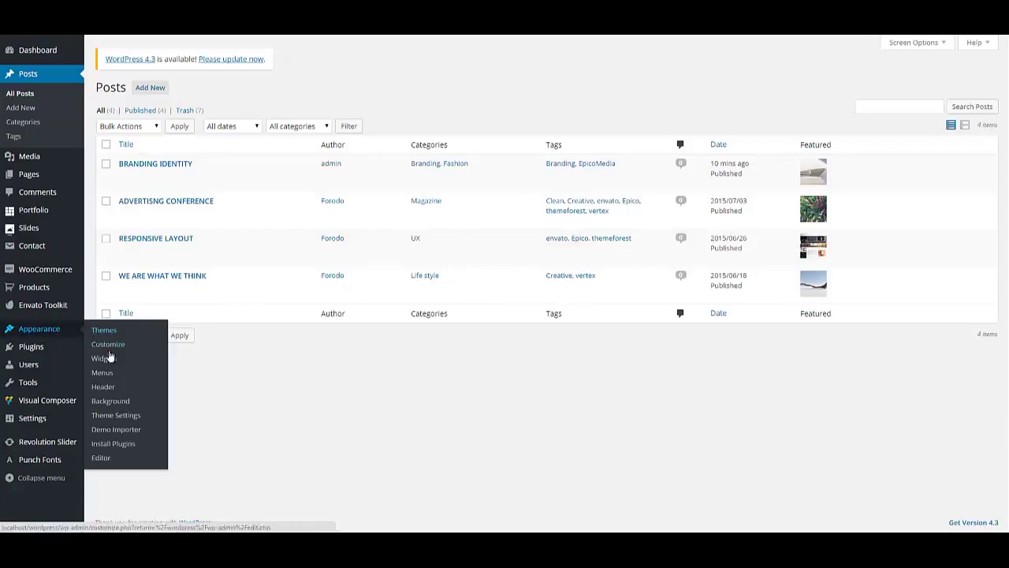
{"action": "left_click", "coordinate": [109, 376]}
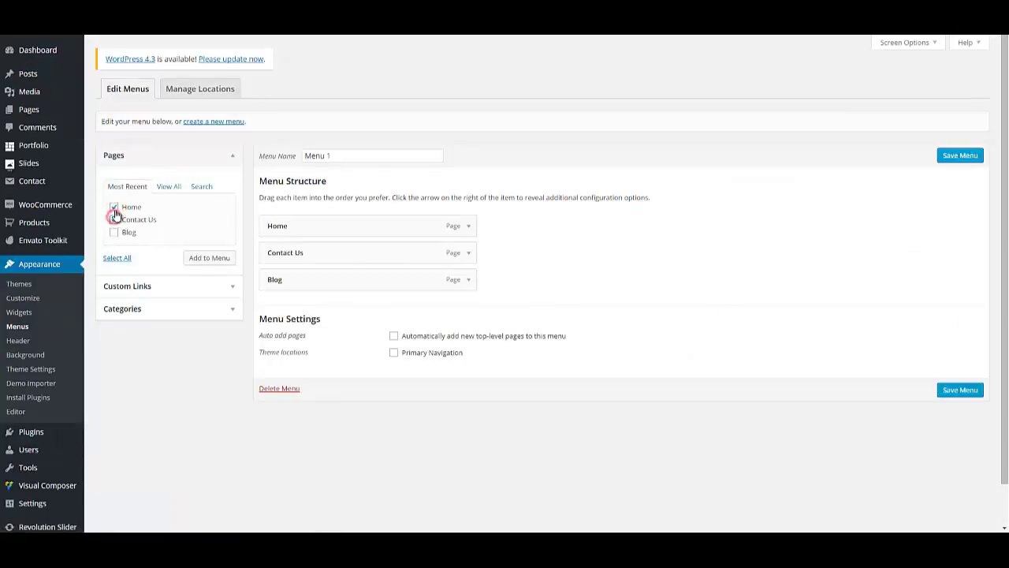
{"action": "left_click", "coordinate": [114, 208]}
{"action": "left_click", "coordinate": [114, 220]}
{"action": "left_click", "coordinate": [116, 258]}
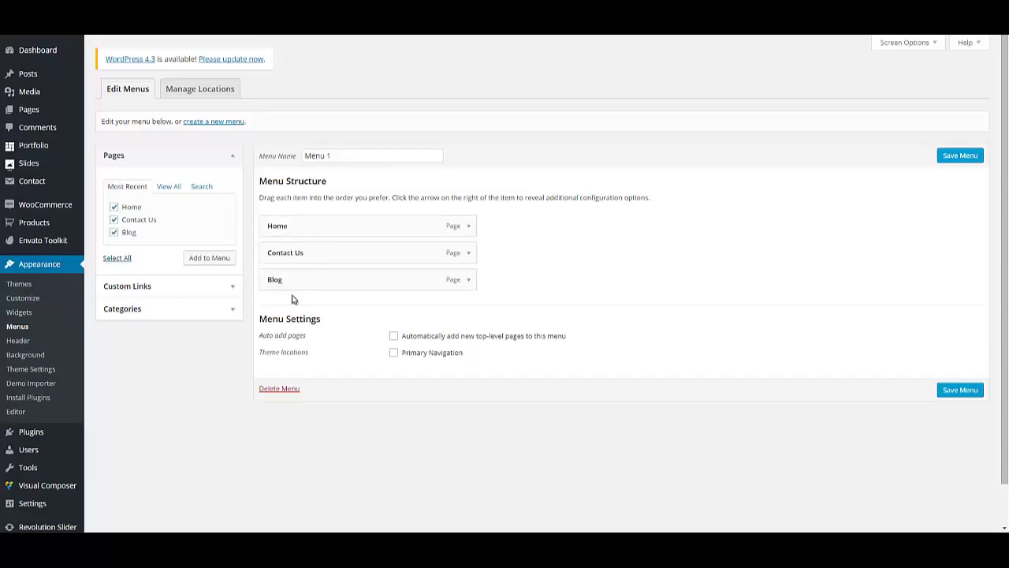
Move Blog above Contact Us, assign Primary Navigation, and save Menu 1.
{"action": "left_click_drag", "start_coordinate": [306, 282], "coordinate": [302, 257]}
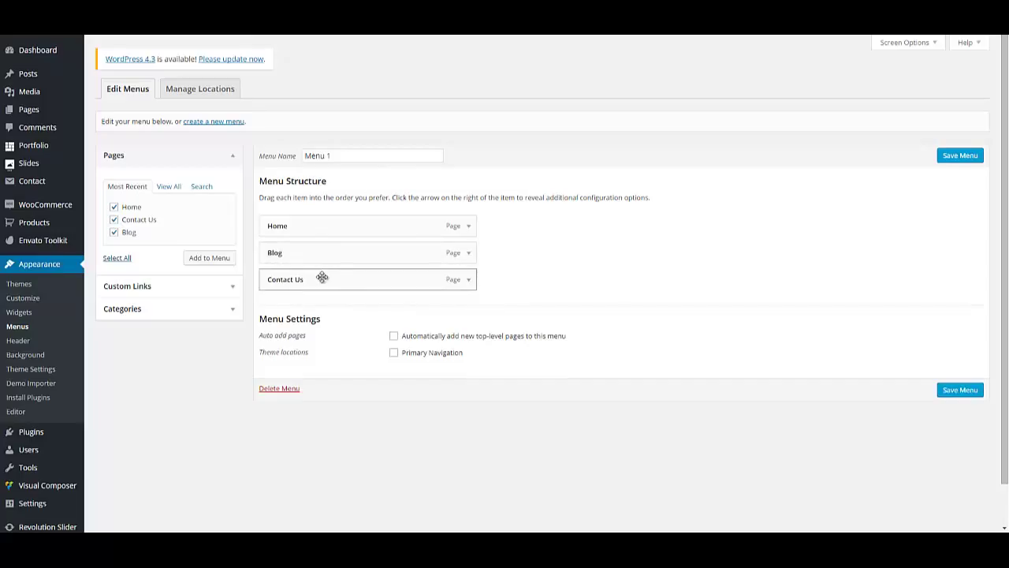
{"action": "left_click", "coordinate": [469, 255]}
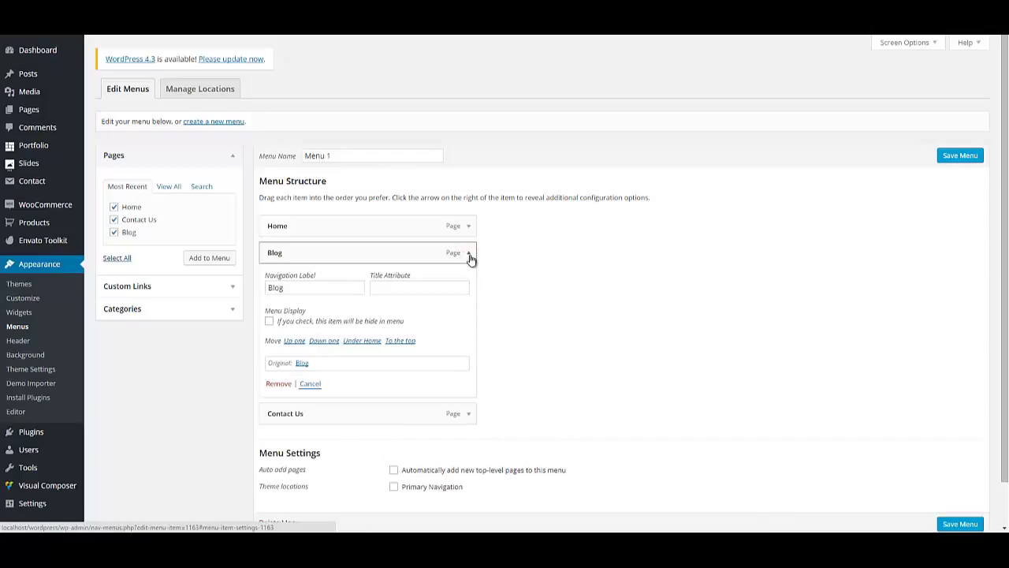
{"action": "left_click", "coordinate": [269, 321]}
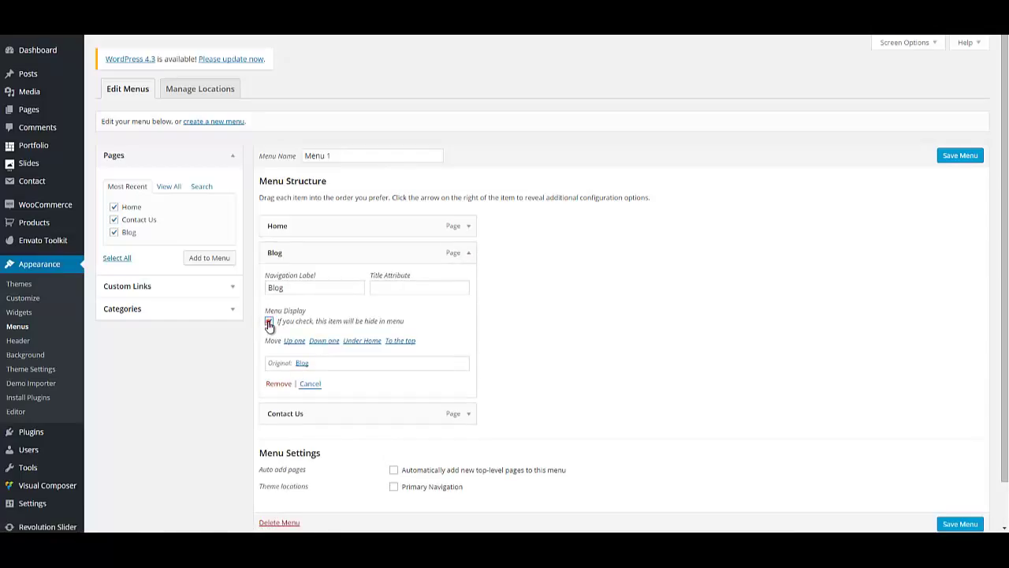
{"action": "left_click", "coordinate": [468, 253]}
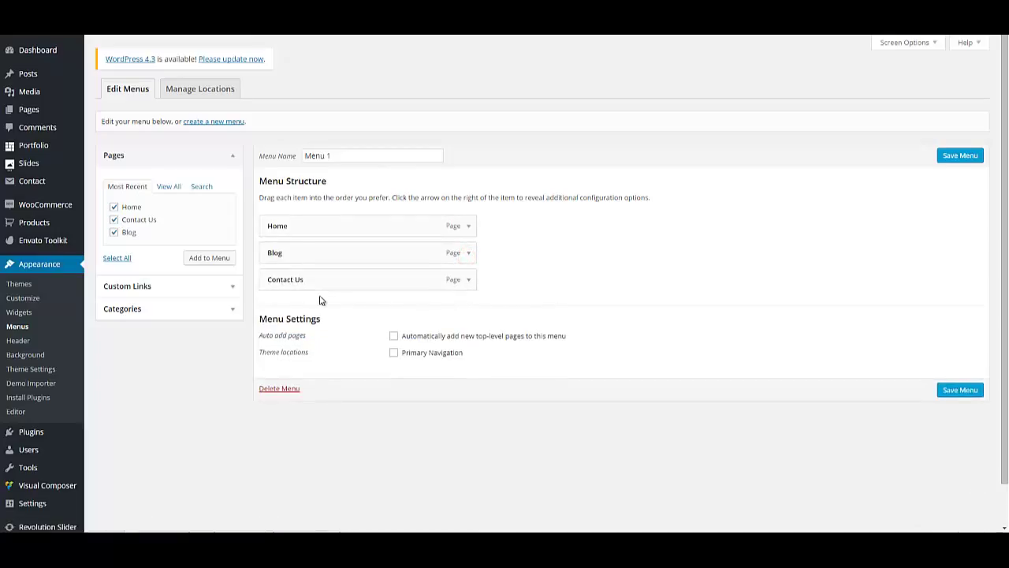
{"action": "left_click", "coordinate": [394, 353]}
{"action": "left_click", "coordinate": [963, 392]}
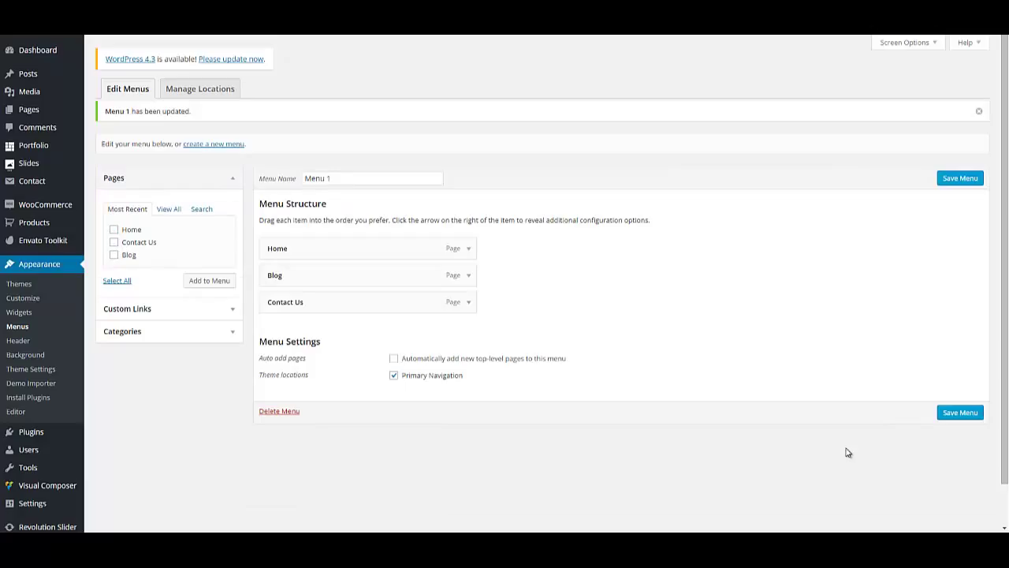
Open the live site from Visit Site in a new browser tab.
{"action": "right_click", "coordinate": [51, 52]}
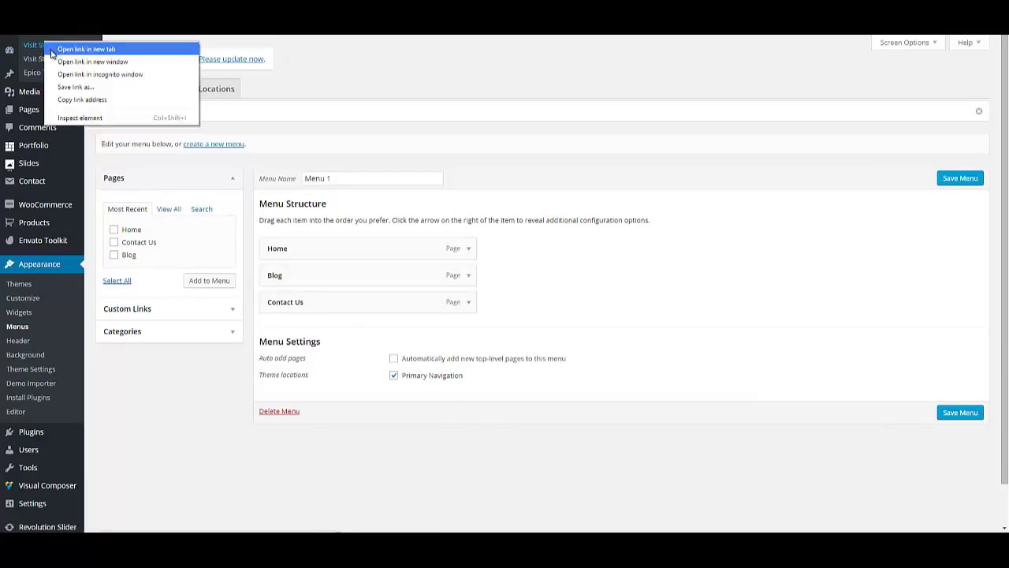
{"action": "left_click", "coordinate": [79, 49]}
{"action": "key", "text": "ctrl+Tab"}
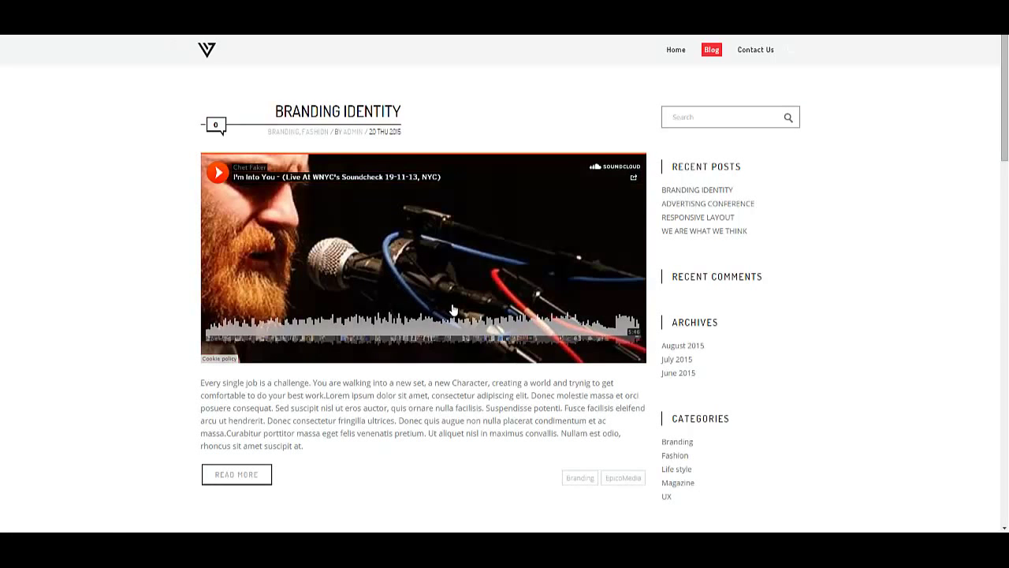
Browse the Blog page, play the ADVERTISNG CONFERENCE video and slide the Responsive Layout photos.
{"action": "scroll", "coordinate": [454, 309], "scroll_direction": "down", "scroll_amount": 3}
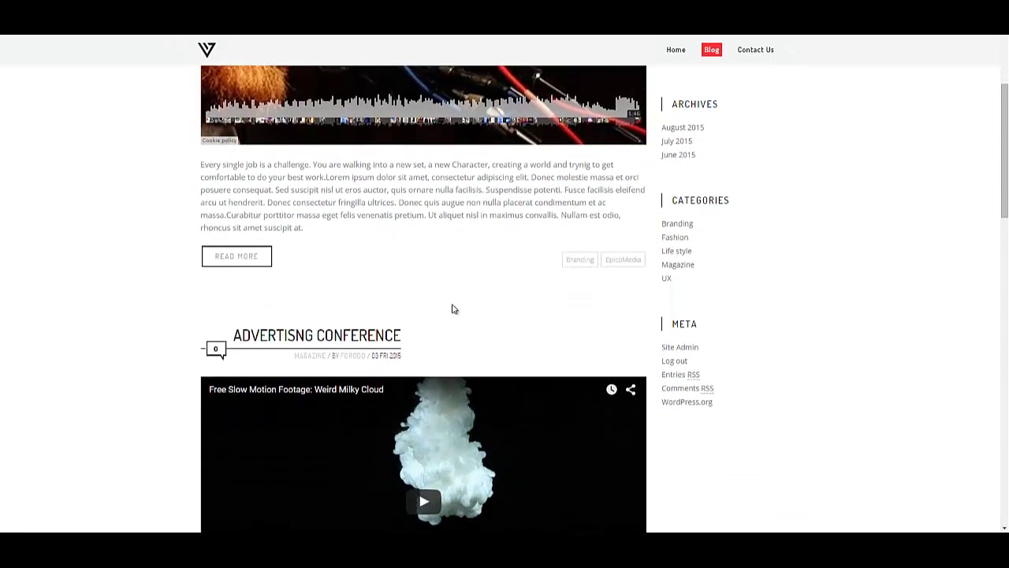
{"action": "scroll", "coordinate": [450, 311], "scroll_direction": "down", "scroll_amount": 2}
{"action": "left_click", "coordinate": [422, 340]}
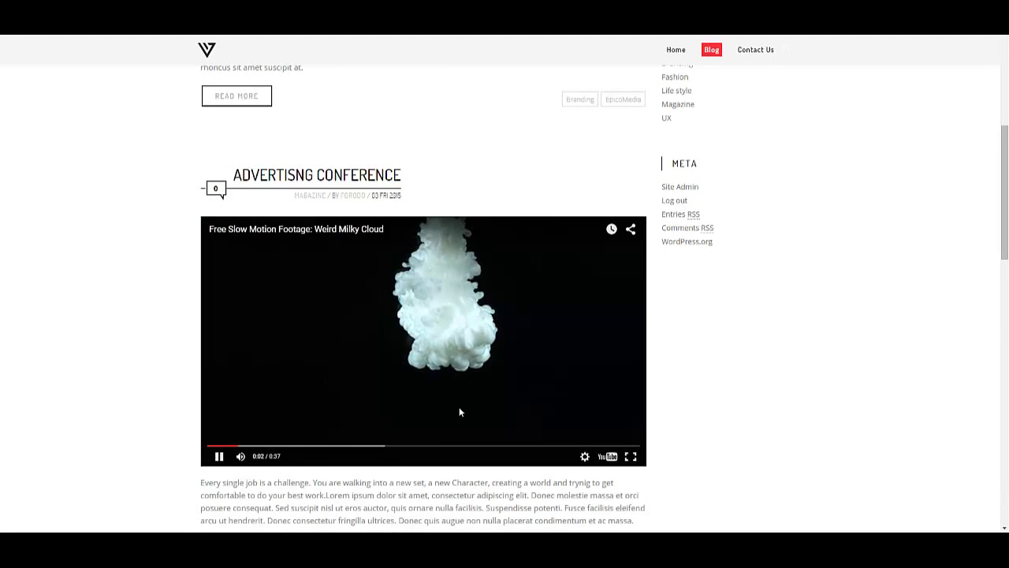
{"action": "scroll", "coordinate": [459, 411], "scroll_direction": "down", "scroll_amount": 5}
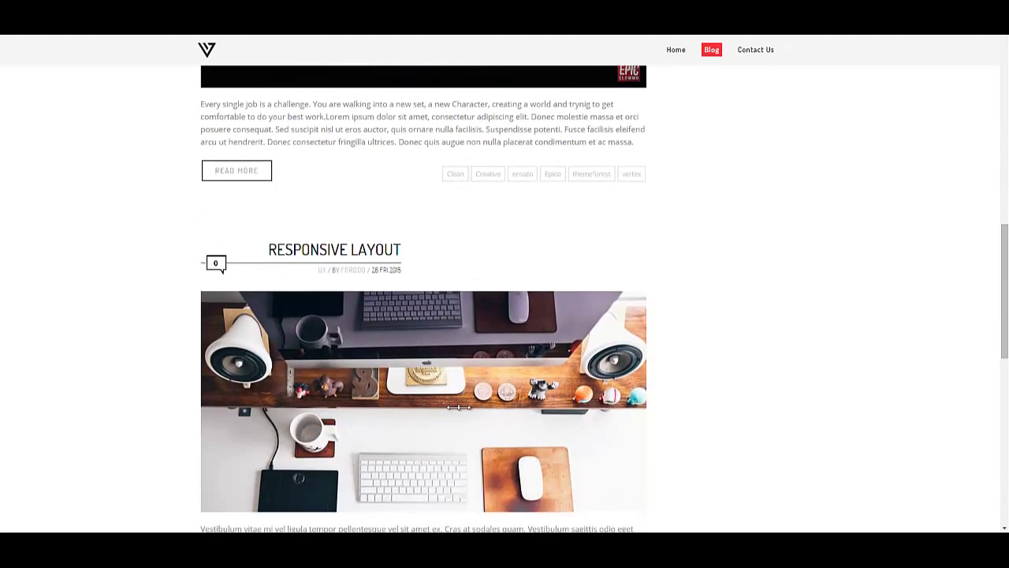
{"action": "left_click_drag", "start_coordinate": [460, 407], "coordinate": [521, 406]}
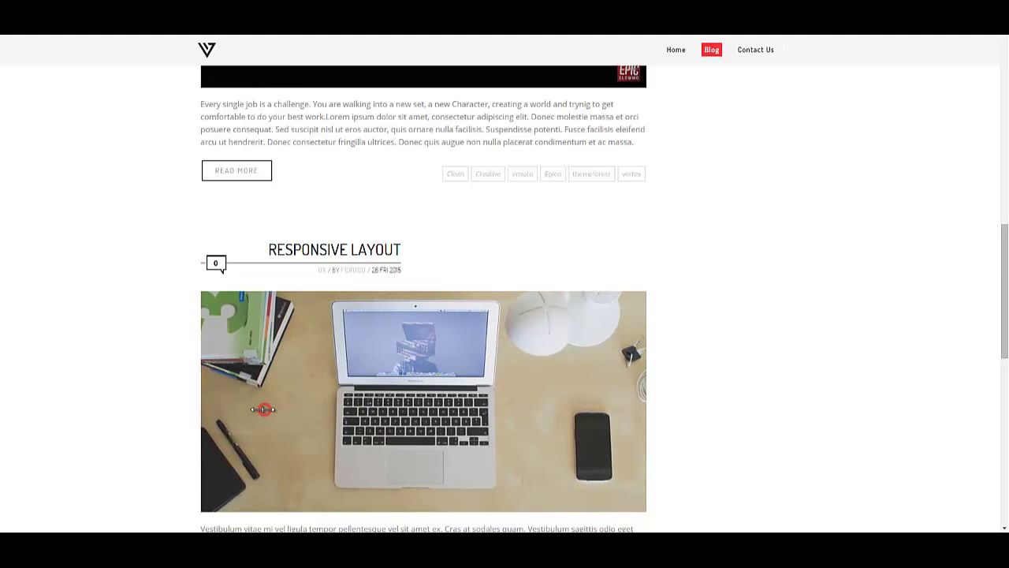
{"action": "scroll", "coordinate": [906, 417], "scroll_direction": "down", "scroll_amount": 6}
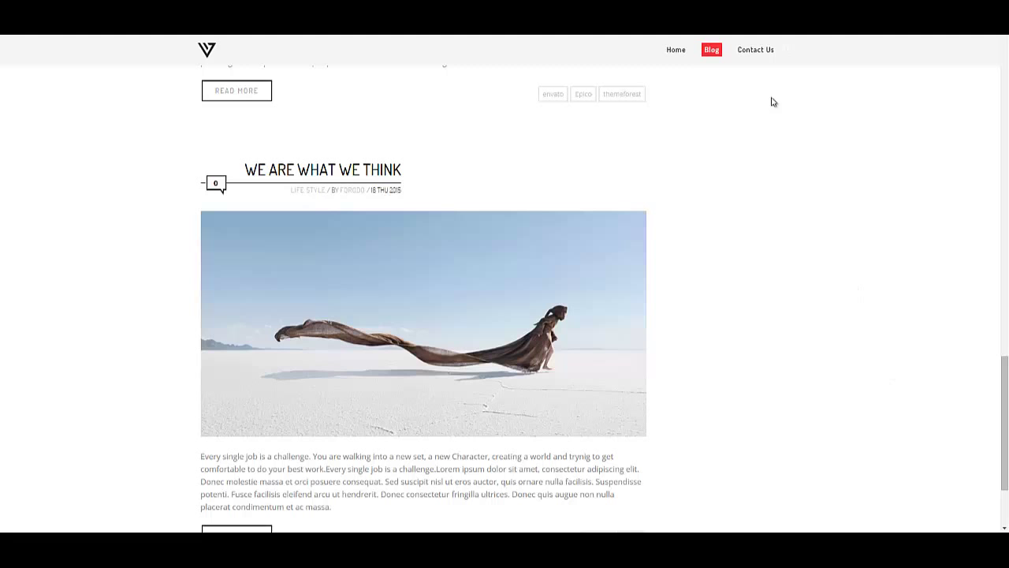
Open the live site's Contact Us page from the top menu and scroll through it.
{"action": "left_click", "coordinate": [752, 52]}
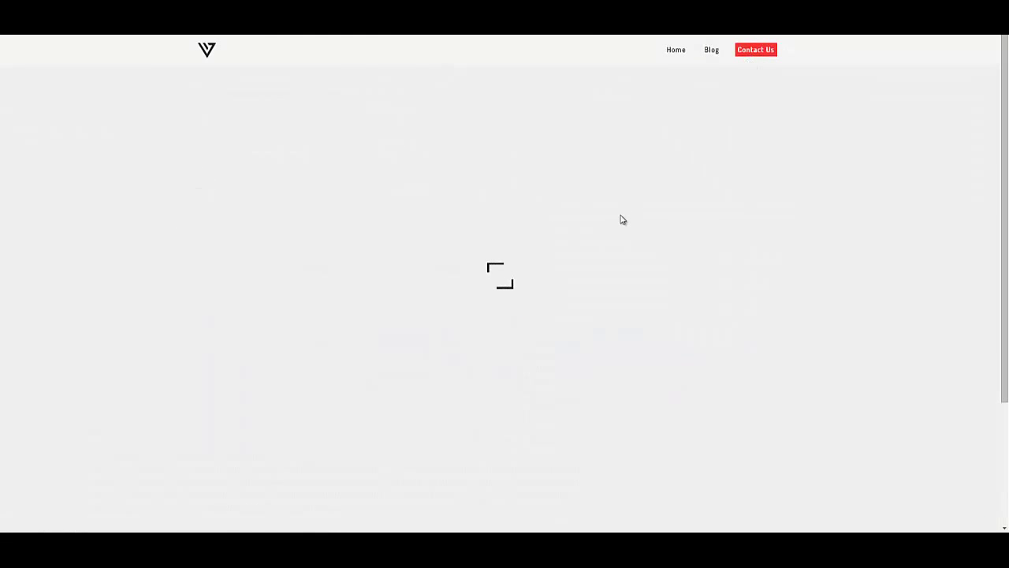
{"action": "scroll", "coordinate": [637, 224], "scroll_direction": "down", "scroll_amount": 2}
{"action": "scroll", "coordinate": [637, 224], "scroll_direction": "up", "scroll_amount": 2}
{"action": "scroll", "coordinate": [637, 225], "scroll_direction": "down", "scroll_amount": 3}
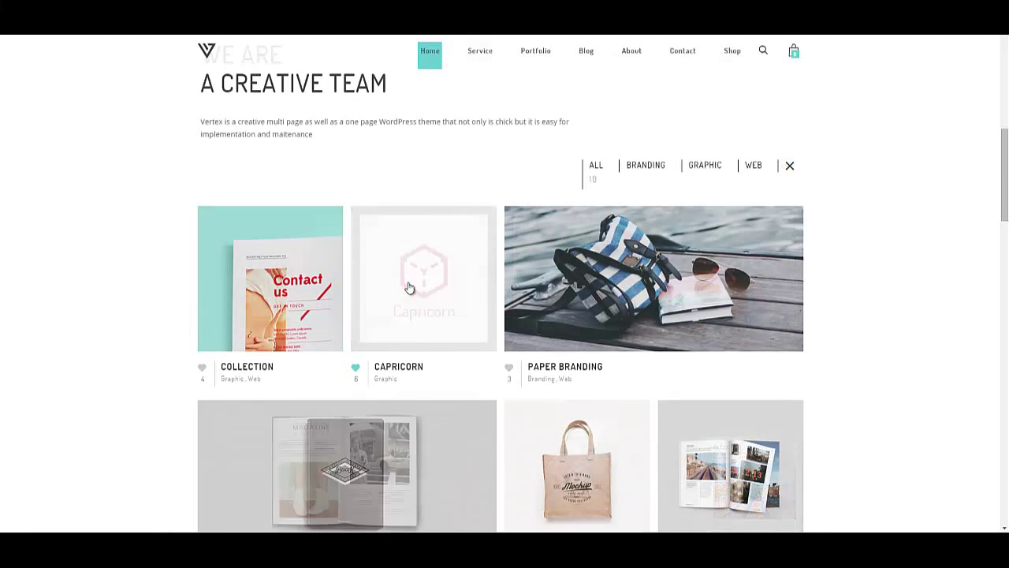
Scroll the Vertex demo home page, then open and scroll its About us page.
{"action": "scroll", "coordinate": [387, 418], "scroll_direction": "down", "scroll_amount": 4}
{"action": "scroll", "coordinate": [400, 405], "scroll_direction": "down", "scroll_amount": 5}
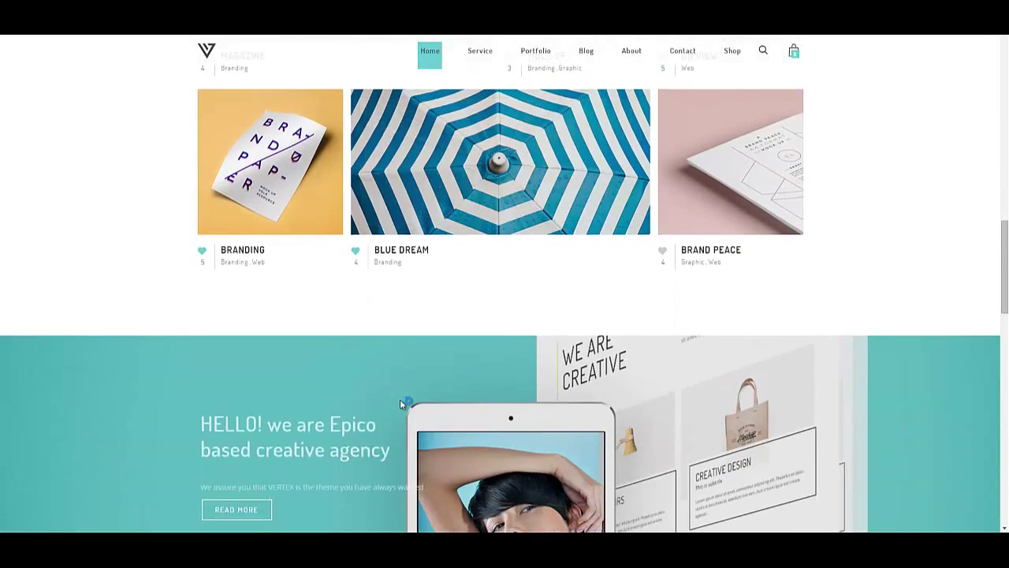
{"action": "scroll", "coordinate": [399, 402], "scroll_direction": "up", "scroll_amount": 3}
{"action": "scroll", "coordinate": [399, 398], "scroll_direction": "down", "scroll_amount": 4}
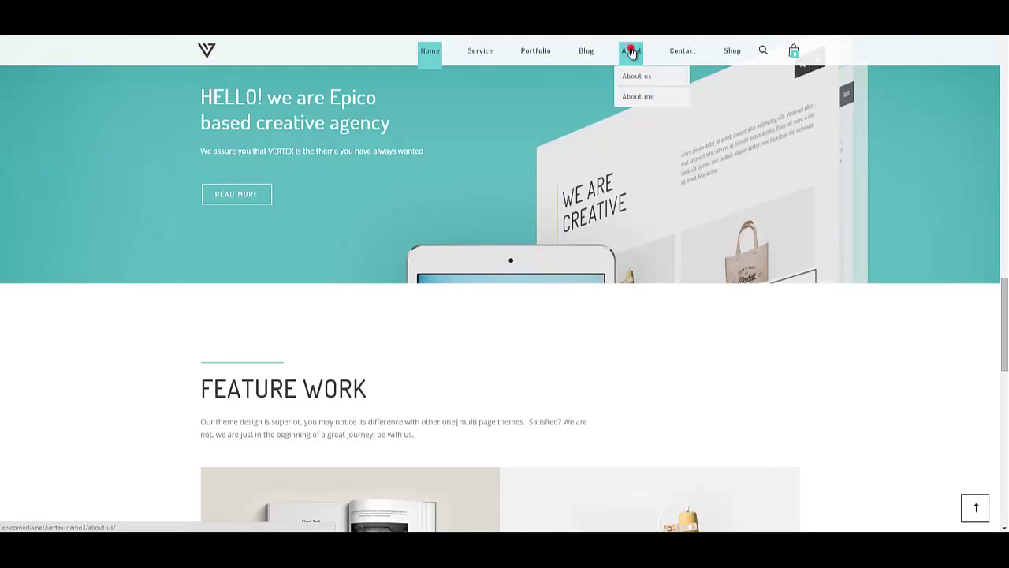
{"action": "left_click", "coordinate": [631, 52]}
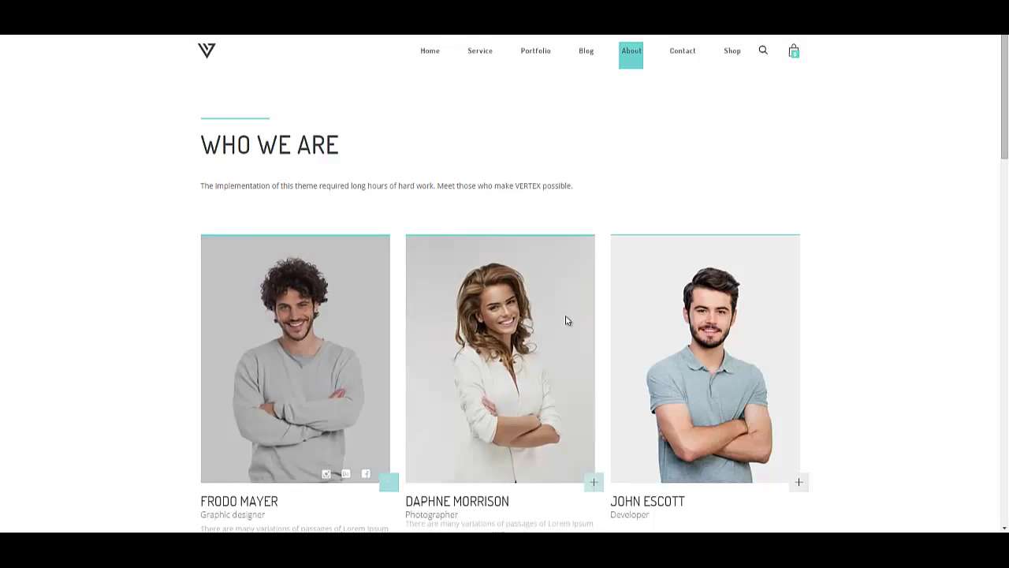
{"action": "scroll", "coordinate": [839, 320], "scroll_direction": "down", "scroll_amount": 1}
{"action": "scroll", "coordinate": [839, 320], "scroll_direction": "down", "scroll_amount": 2}
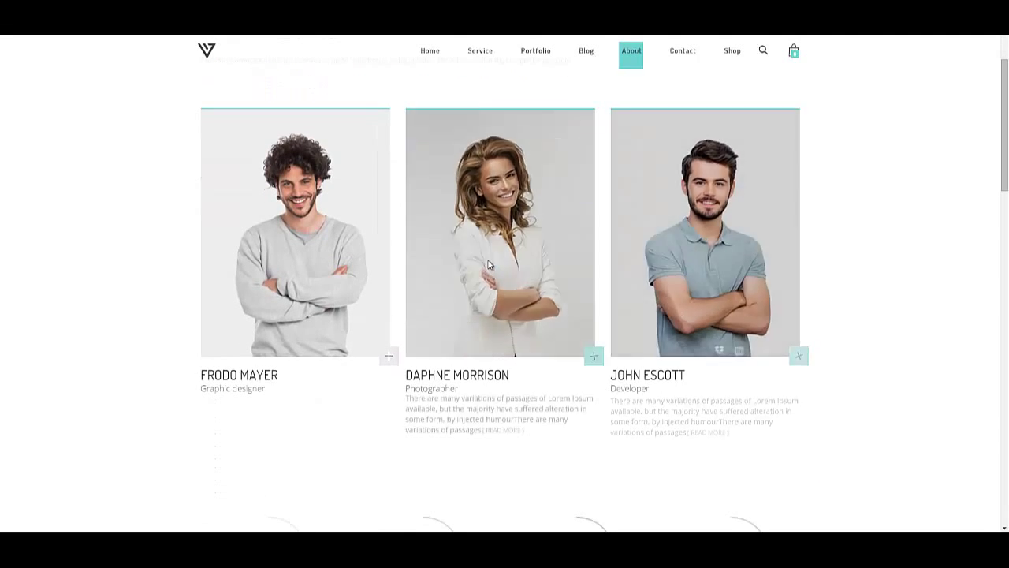
{"action": "scroll", "coordinate": [858, 237], "scroll_direction": "down", "scroll_amount": 1}
{"action": "scroll", "coordinate": [844, 244], "scroll_direction": "down", "scroll_amount": 5}
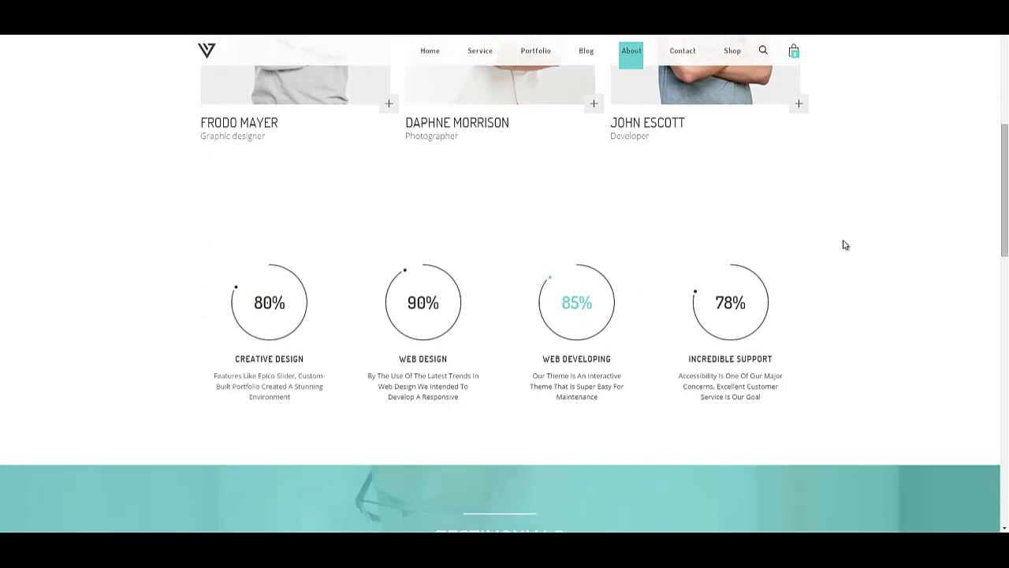
{"action": "scroll", "coordinate": [845, 244], "scroll_direction": "up", "scroll_amount": 2}
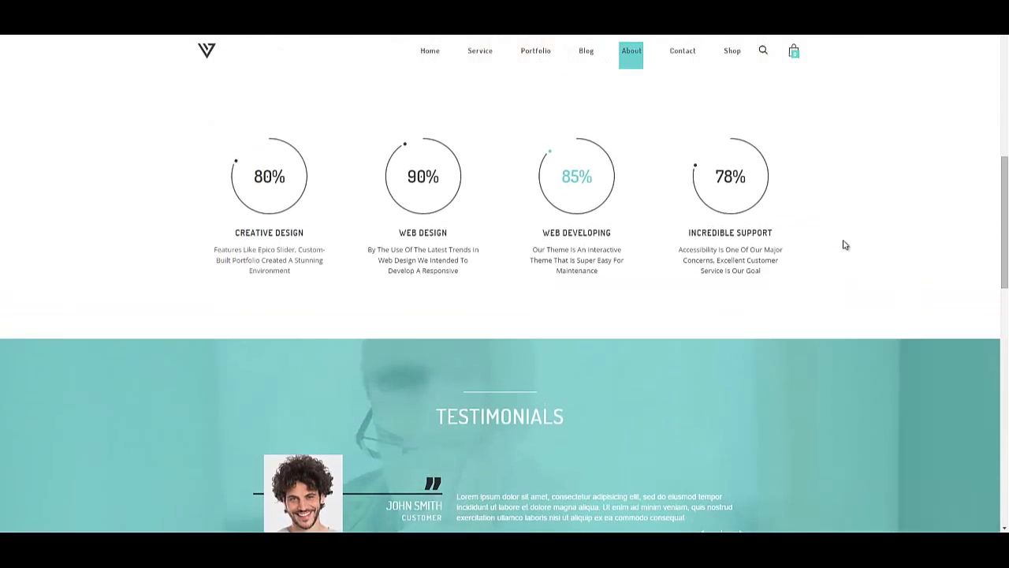
Open the demo's Contact page and click into the Keep In Touch Email field.
{"action": "left_click", "coordinate": [682, 82]}
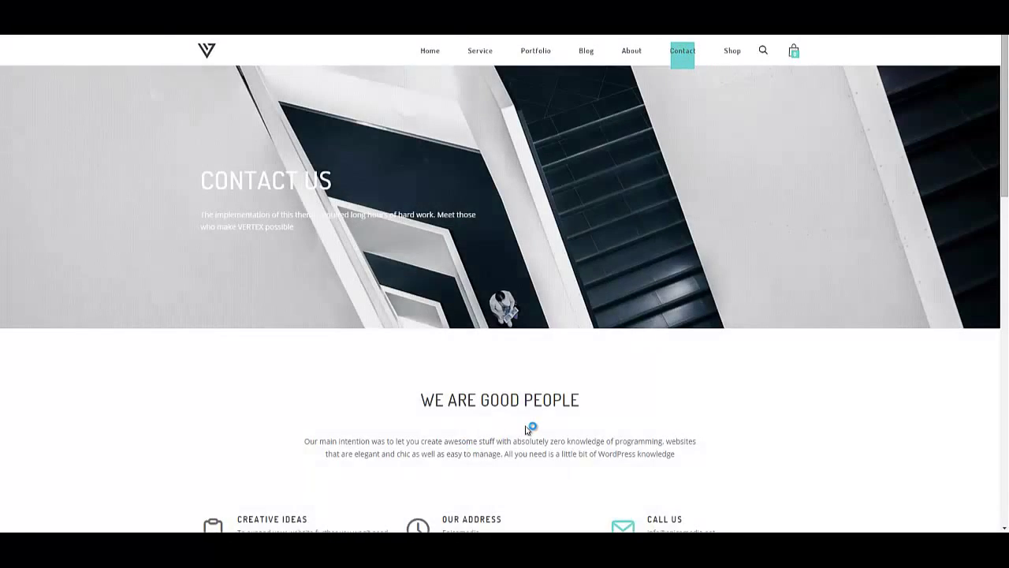
{"action": "scroll", "coordinate": [526, 430], "scroll_direction": "down", "scroll_amount": 5}
{"action": "left_click", "coordinate": [500, 320]}
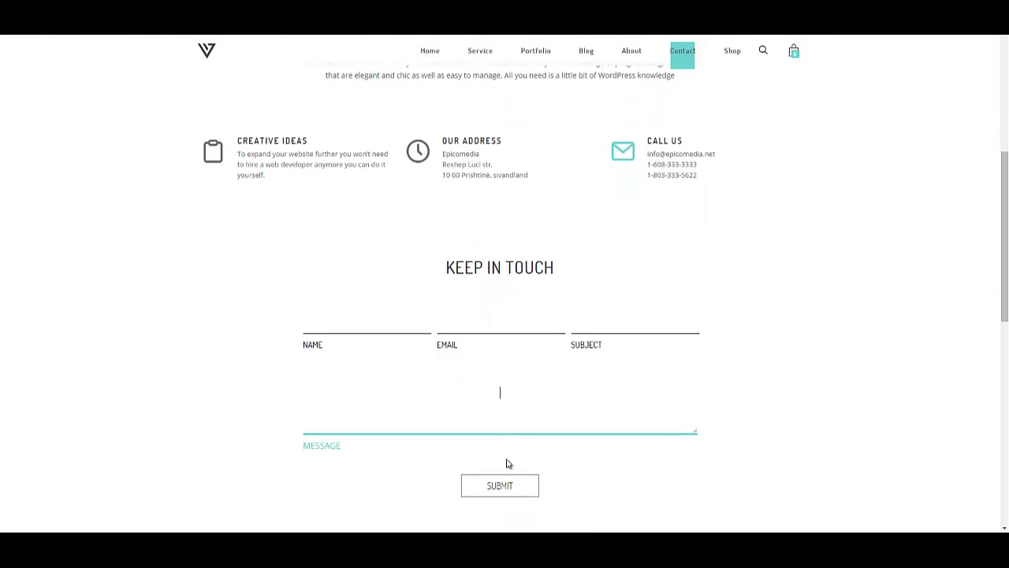